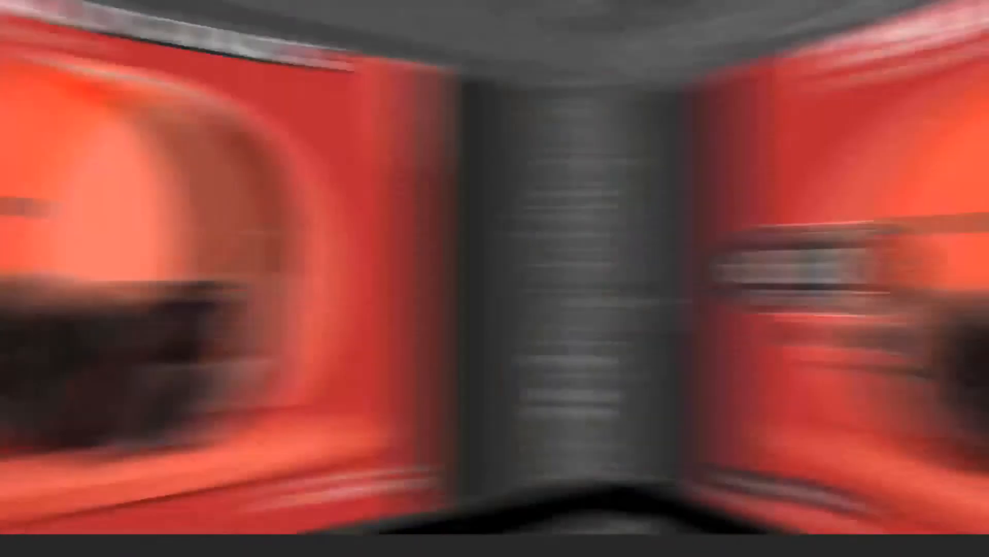
Step: Create a new web document 1080 px wide and 1080 px high at a resolution of 150 pixels/inch
{"action": "left_click", "coordinate": [23, 7]}
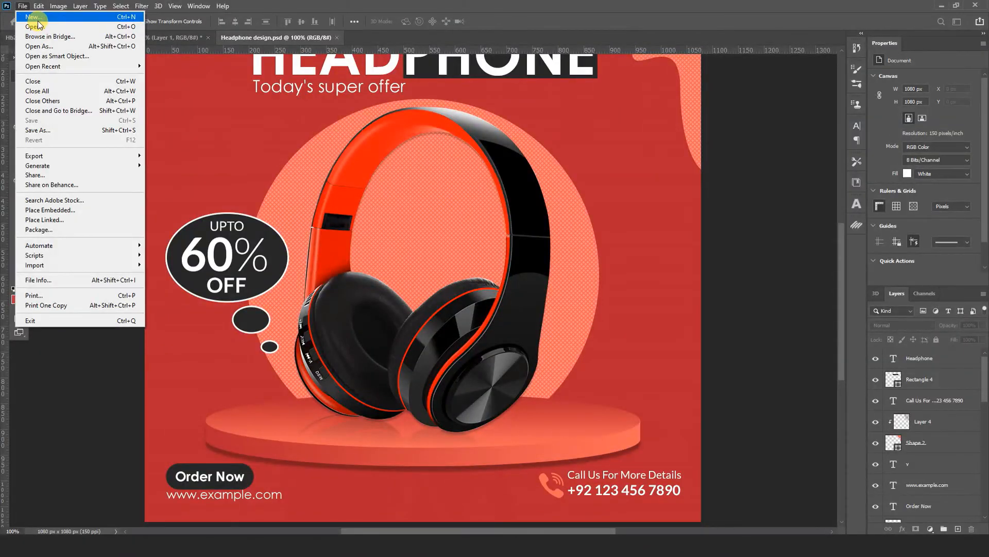
{"action": "left_click", "coordinate": [31, 17]}
{"action": "left_click", "coordinate": [444, 127]}
{"action": "left_click", "coordinate": [660, 201]}
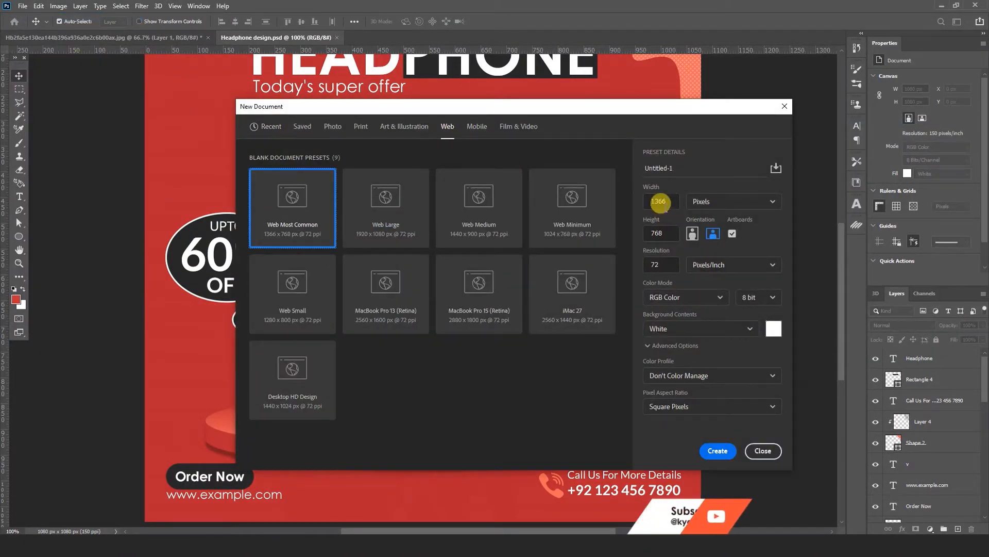
{"action": "type", "text": "1080"}
{"action": "left_click", "coordinate": [644, 233]}
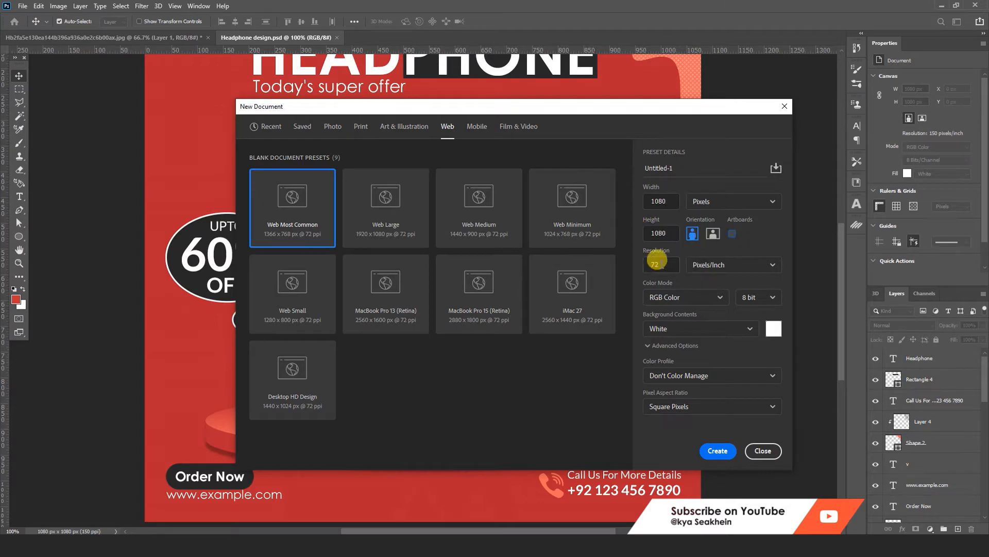
{"action": "type", "text": "150"}
{"action": "left_click", "coordinate": [715, 452]}
Step: Add a guide layout with 3 columns, 3 rows and 40 px margins on all sides
{"action": "left_click", "coordinate": [175, 6]}
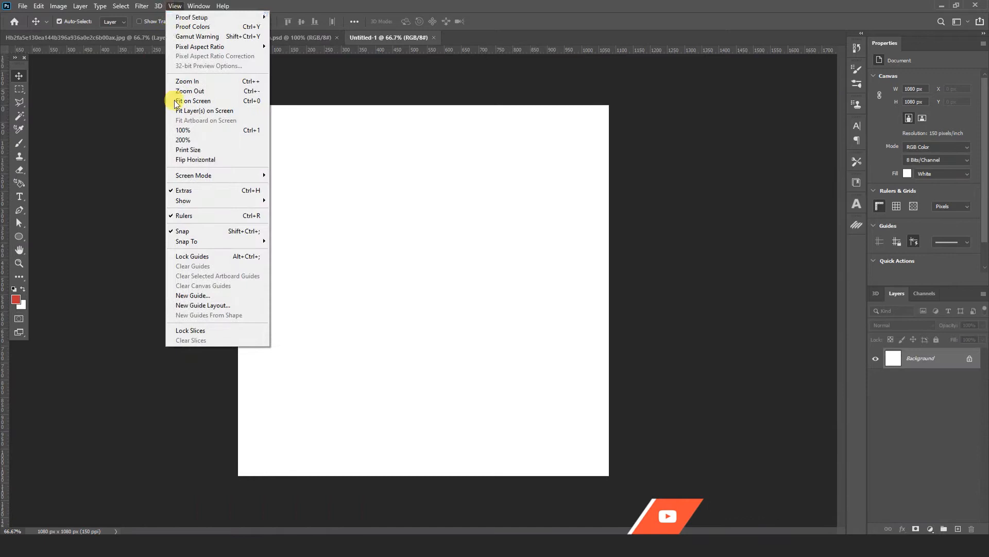
{"action": "left_click", "coordinate": [196, 306]}
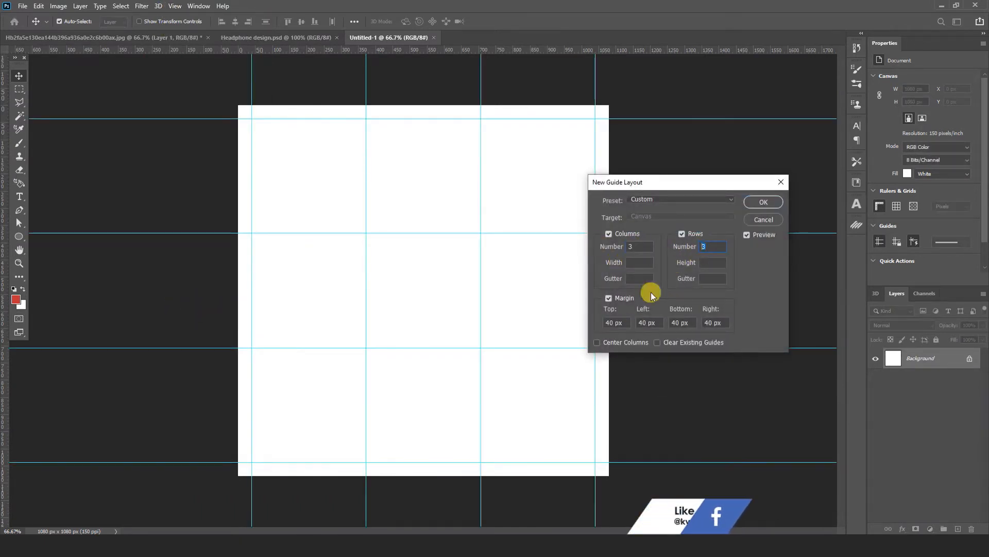
{"action": "left_click", "coordinate": [764, 201]}
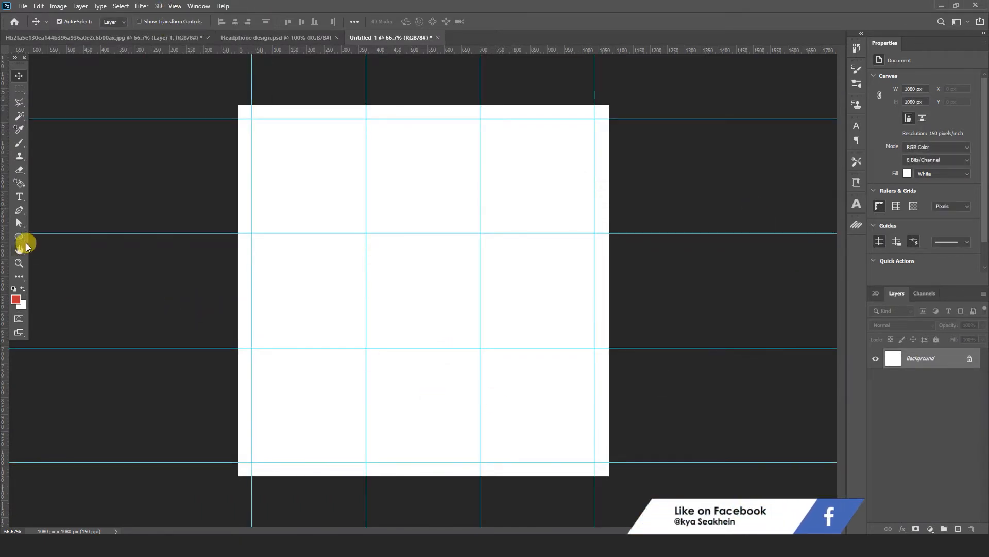
Step: Create a red rectangle shape 1080 px wide and 1080 px high
{"action": "left_click", "coordinate": [25, 241]}
{"action": "left_click", "coordinate": [62, 236]}
{"action": "left_click", "coordinate": [402, 247]}
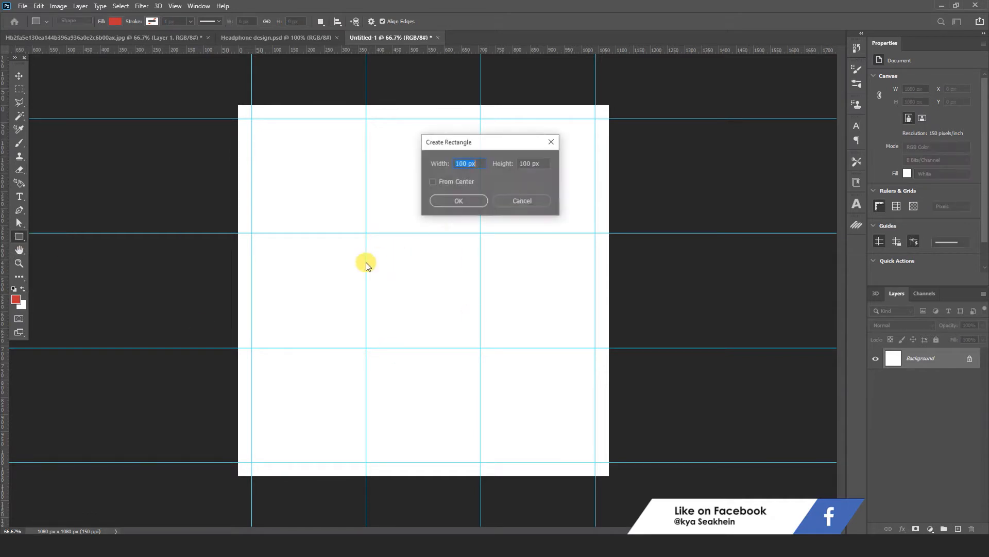
{"action": "type", "text": "1080"}
{"action": "left_click", "coordinate": [502, 170]}
{"action": "type", "text": "108"}
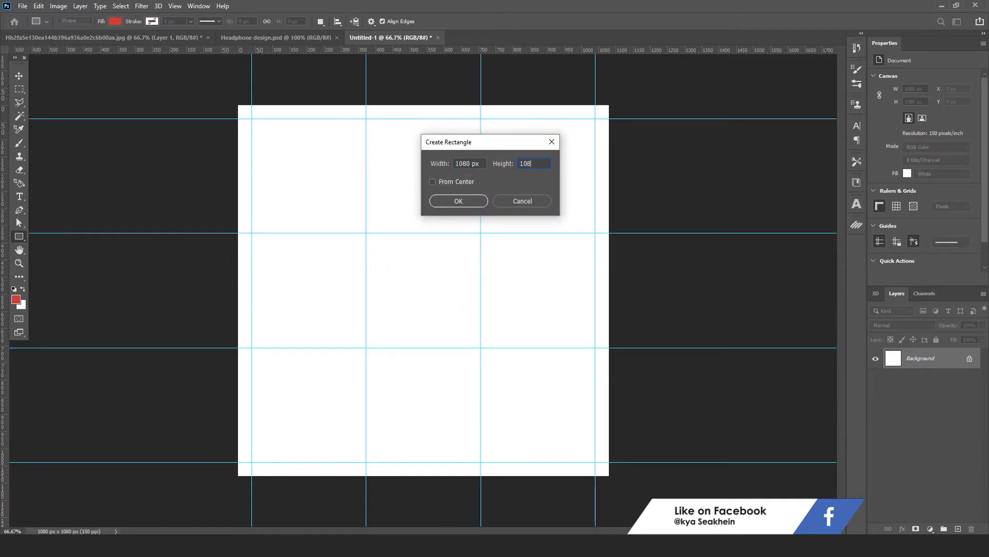
{"action": "type", "text": "0"}
{"action": "left_click", "coordinate": [458, 201]}
Step: Align the red rectangle with the Background layer so that it covers the whole canvas
{"action": "left_click", "coordinate": [19, 76]}
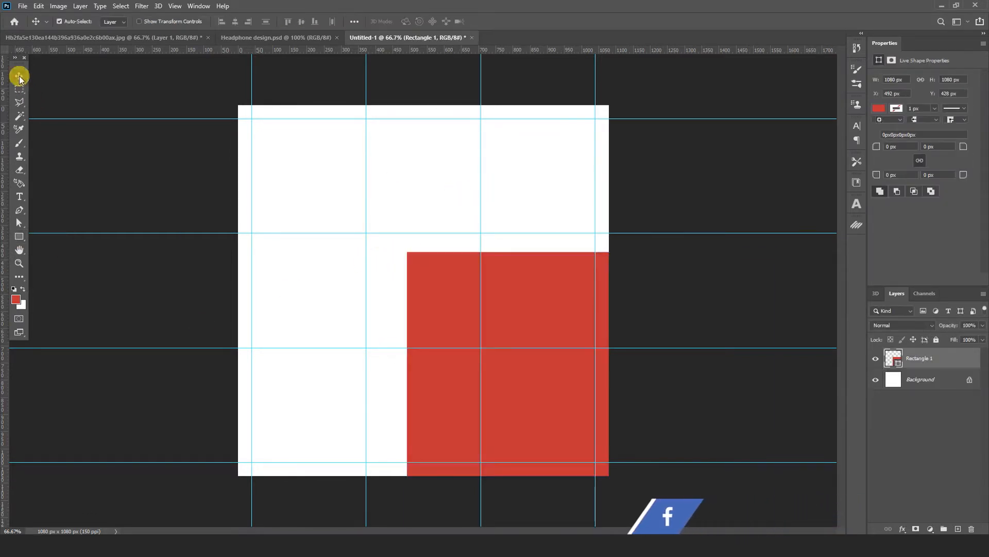
{"action": "left_click", "coordinate": [923, 379], "text": "shift"}
{"action": "left_click", "coordinate": [223, 22]}
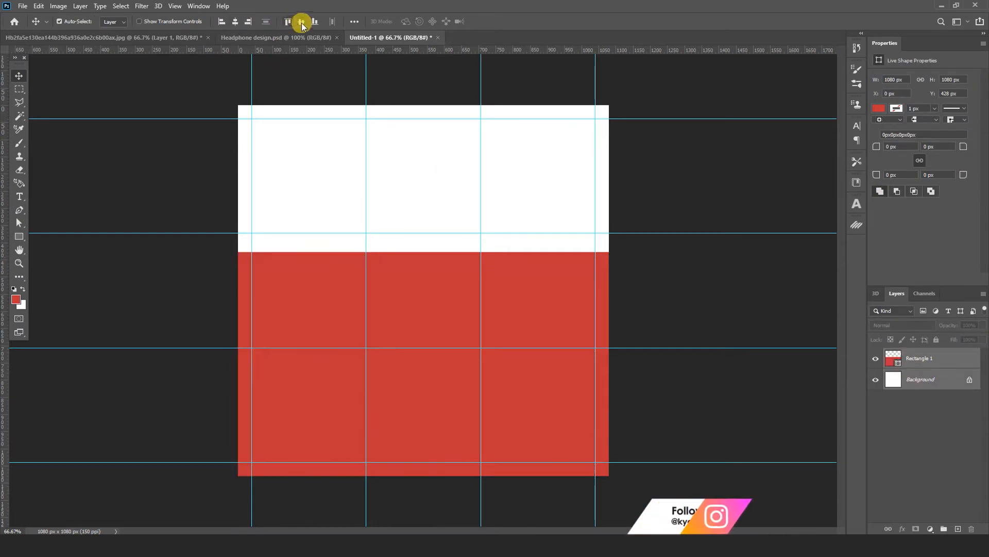
{"action": "left_click", "coordinate": [302, 22]}
Step: Draw a circle about 846 px in diameter with the Ellipse tool on a new layer
{"action": "left_click", "coordinate": [19, 237]}
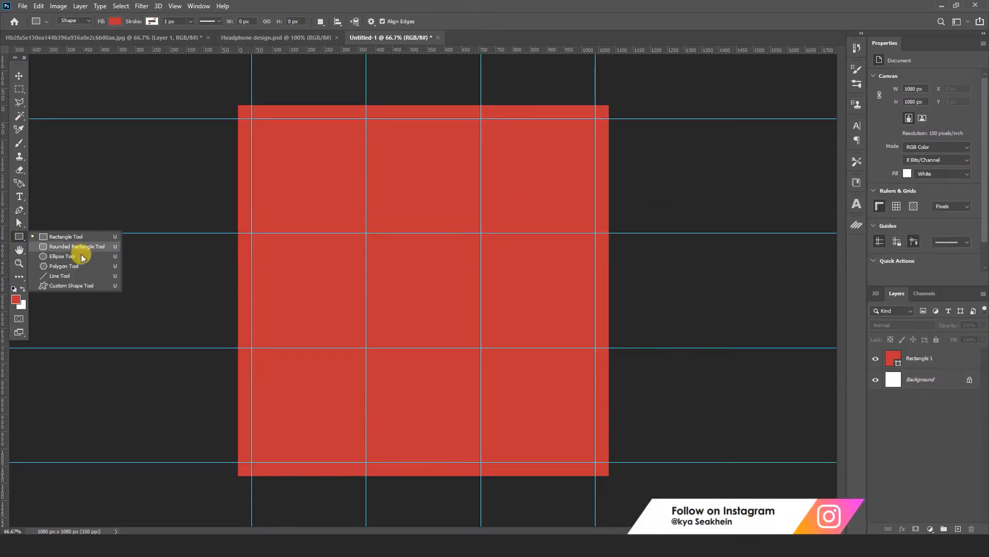
{"action": "left_click", "coordinate": [56, 256]}
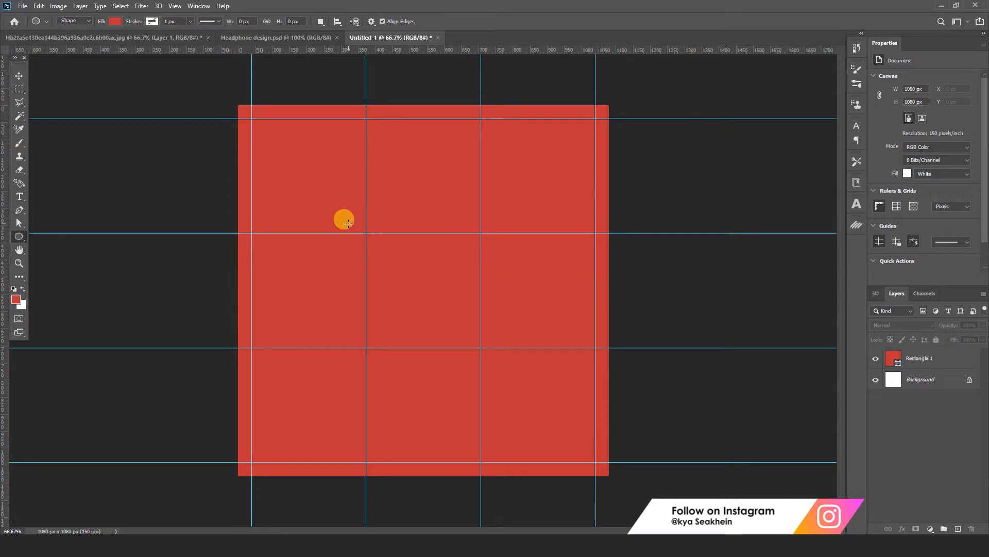
{"action": "left_click", "coordinate": [958, 530]}
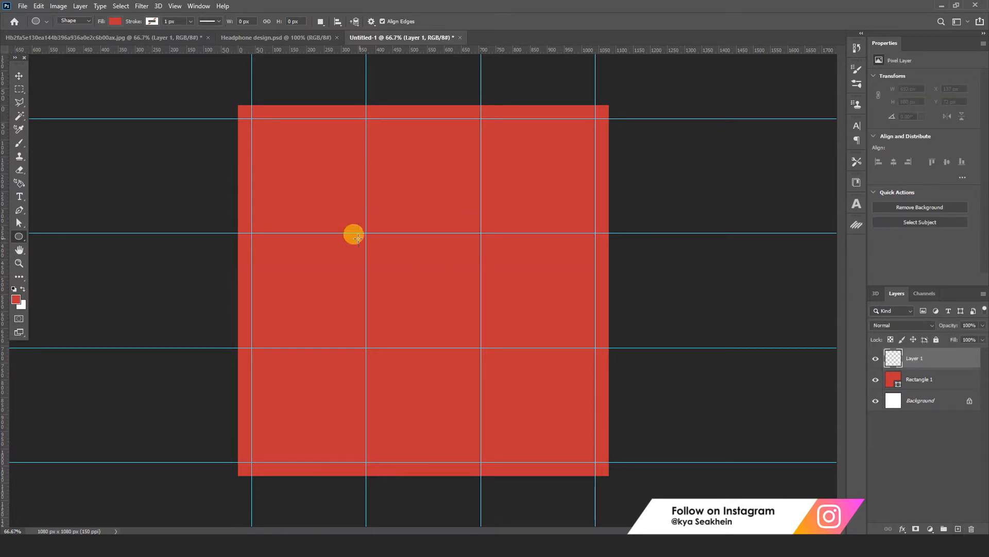
{"action": "left_click_drag", "start_coordinate": [354, 229], "coordinate": [479, 395]}
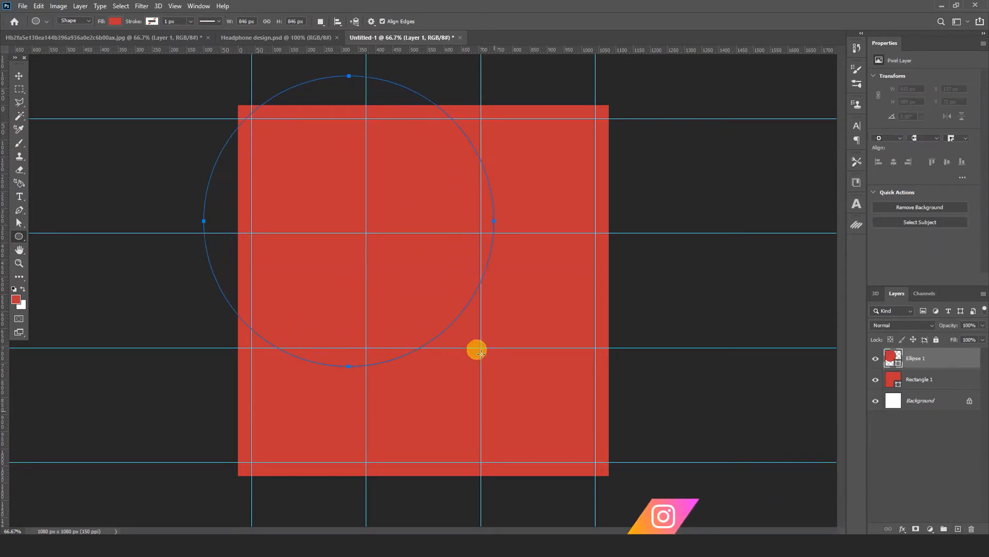
Step: Set the circle's fill colour to M 80, Y 60 and K 0, leaving cyan at 20
{"action": "double_click", "coordinate": [893, 357]}
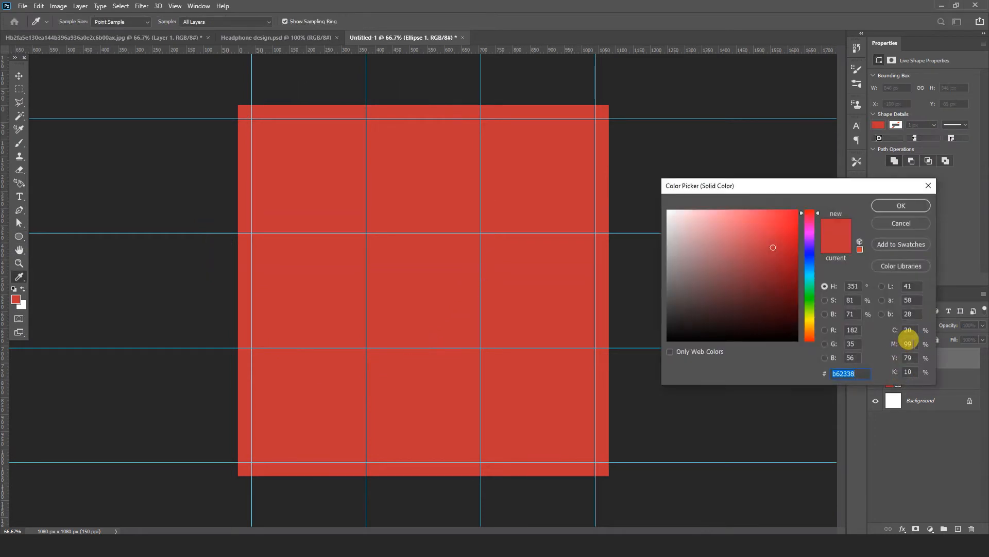
{"action": "left_click", "coordinate": [908, 343]}
{"action": "type", "text": "80"}
{"action": "key", "text": "Tab"}
{"action": "type", "text": "60"}
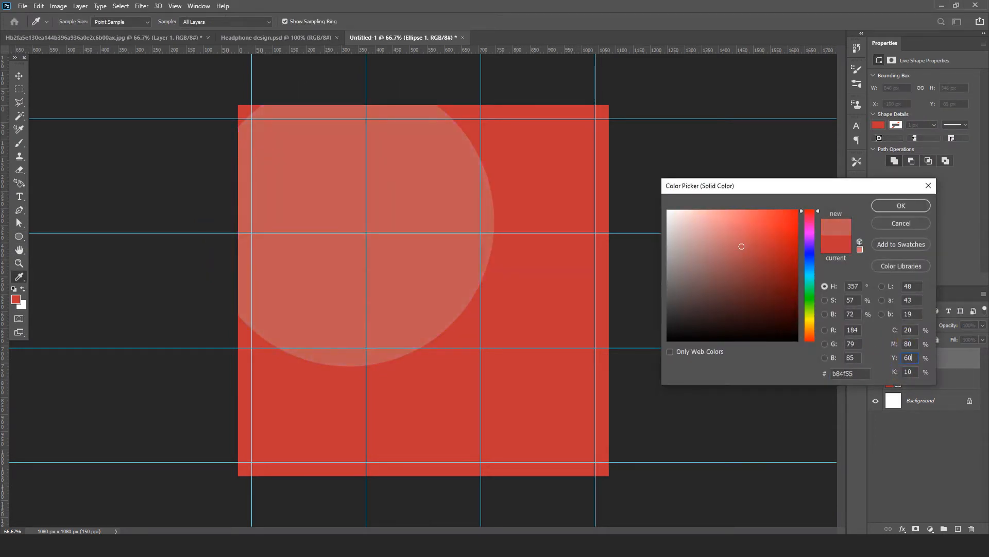
{"action": "left_click", "coordinate": [908, 372]}
{"action": "type", "text": "0"}
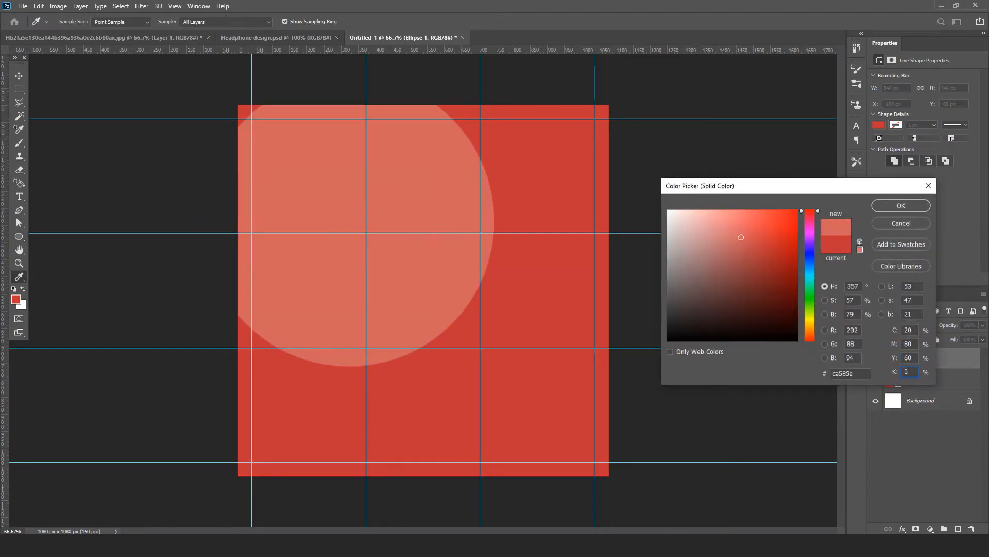
{"action": "left_click", "coordinate": [901, 206]}
Step: Scale the circle down to about 714 px and centre it horizontally, slightly below the canvas middle
{"action": "left_click", "coordinate": [19, 76]}
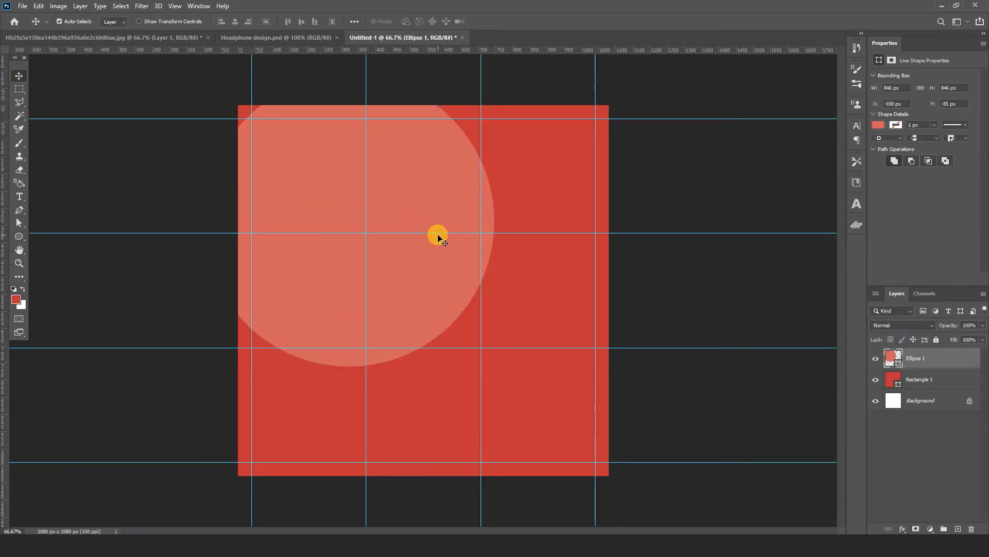
{"action": "key", "text": "ctrl+t"}
{"action": "left_click_drag", "start_coordinate": [408, 191], "coordinate": [481, 263]}
{"action": "left_click_drag", "start_coordinate": [570, 143], "coordinate": [548, 166]}
{"action": "left_click_drag", "start_coordinate": [459, 223], "coordinate": [460, 237]}
{"action": "left_click", "coordinate": [510, 21]}
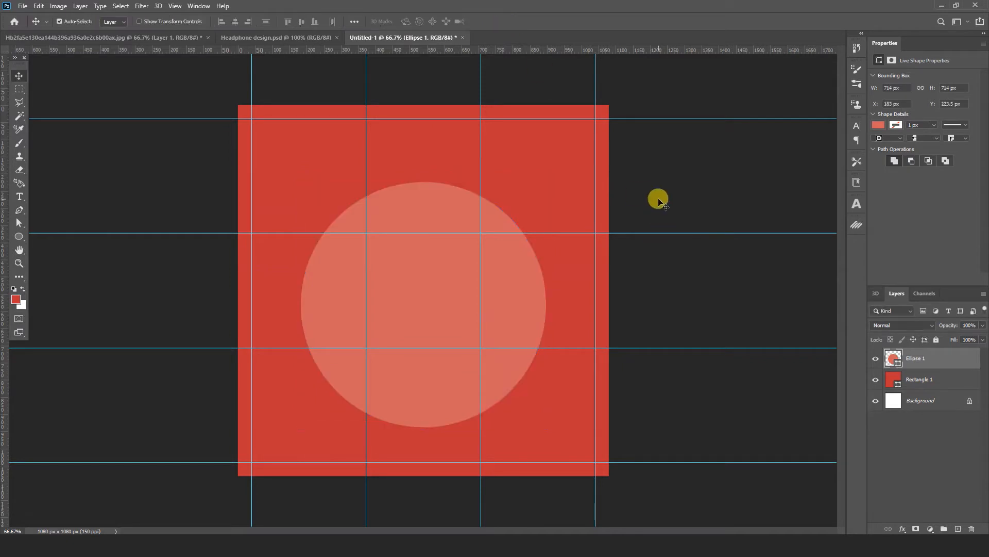
{"action": "left_click", "coordinate": [656, 199]}
Step: Draw a flat ellipse about 1027 px by 108 px and place it across the lower part of the circle
{"action": "left_click", "coordinate": [19, 236]}
{"action": "left_click_drag", "start_coordinate": [294, 390], "coordinate": [472, 409]}
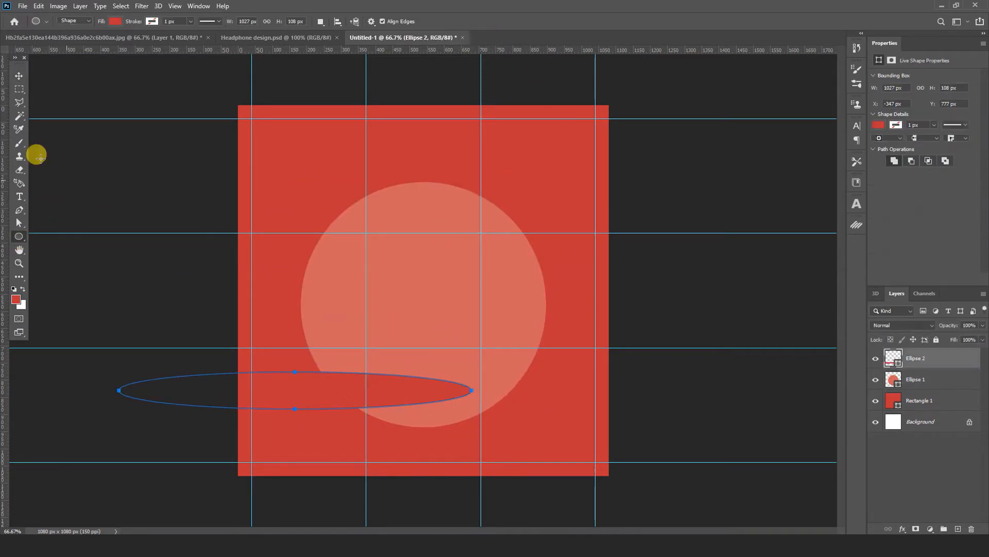
{"action": "left_click", "coordinate": [19, 76]}
{"action": "left_click_drag", "start_coordinate": [297, 395], "coordinate": [431, 413]}
Step: Fill the flat ellipse with the colour sampled from the circle
{"action": "double_click", "coordinate": [893, 358]}
{"action": "left_click", "coordinate": [498, 284]}
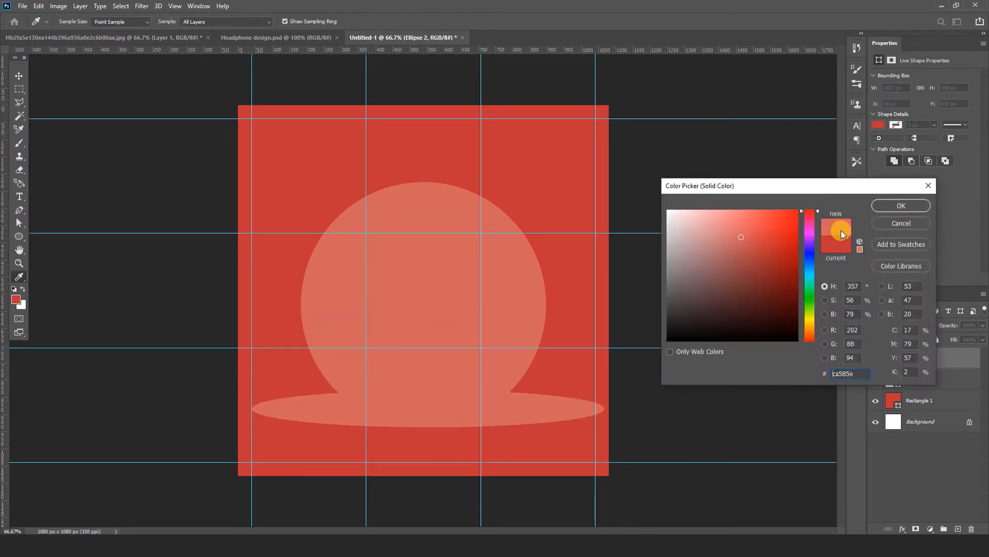
{"action": "left_click", "coordinate": [901, 205]}
Step: Narrow the flat ellipse to about 808 px and move it down to the circle's lower edge
{"action": "key", "text": "ctrl+t"}
{"action": "left_click_drag", "start_coordinate": [603, 411], "coordinate": [566, 410]}
{"action": "left_click_drag", "start_coordinate": [526, 412], "coordinate": [514, 429]}
{"action": "left_click", "coordinate": [508, 24]}
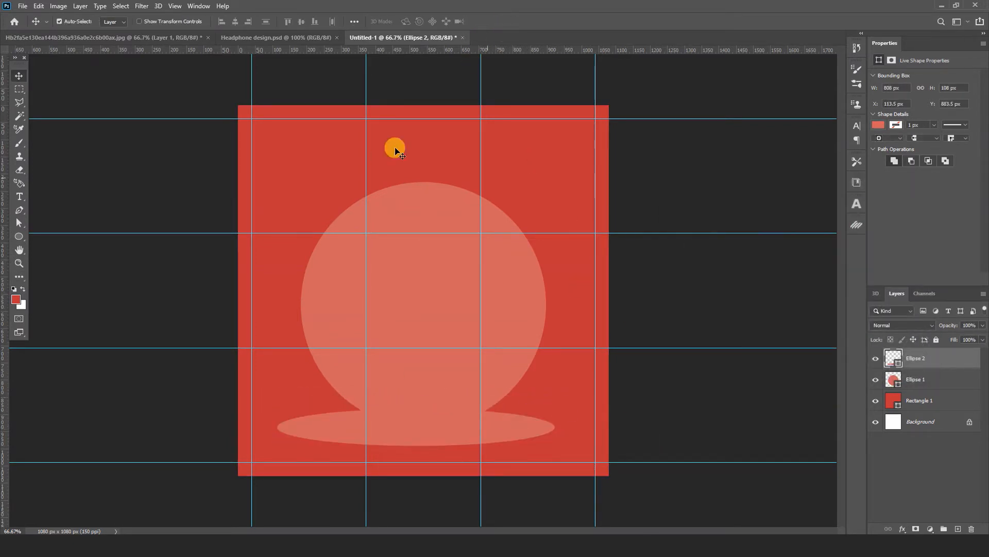
Step: Float the Headphone design.psd window beside the new document and fill the flat ellipse with its phone icon's orange
{"action": "left_click", "coordinate": [239, 38]}
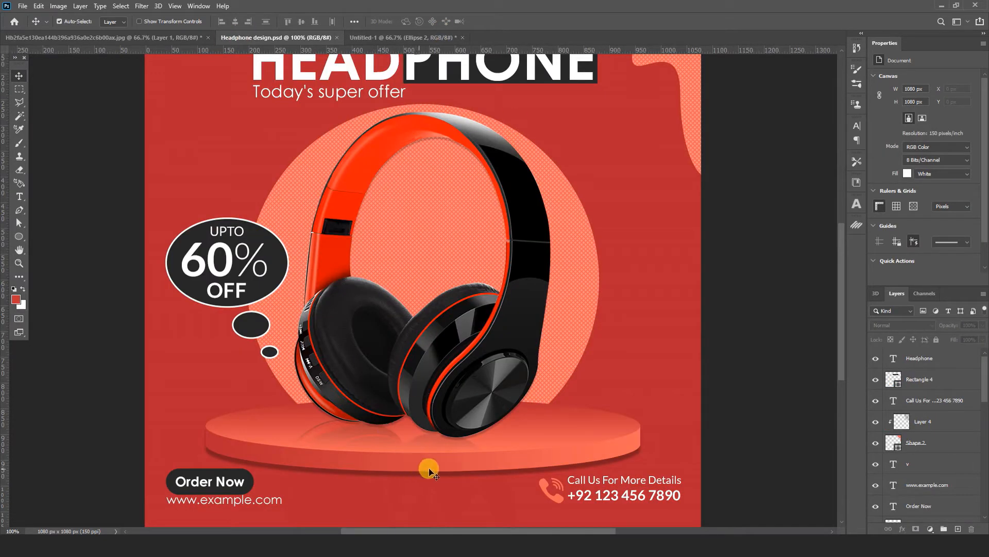
{"action": "left_click_drag", "start_coordinate": [276, 37], "coordinate": [323, 71]}
{"action": "left_click", "coordinate": [528, 428]}
{"action": "double_click", "coordinate": [896, 359]}
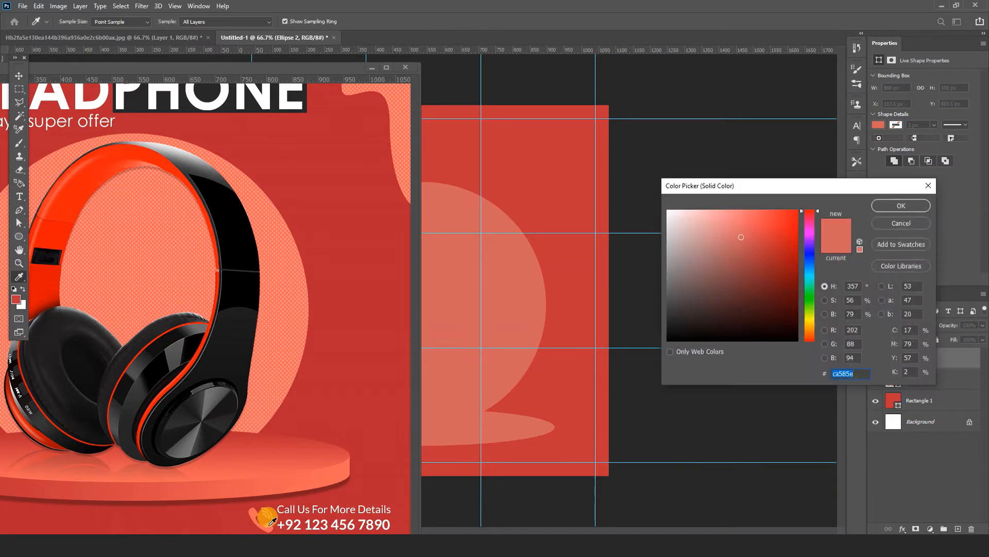
{"action": "left_click", "coordinate": [266, 519]}
{"action": "left_click", "coordinate": [899, 206]}
Step: Fill the circle with the flat ellipse's orange and minimise the Headphone design.psd window
{"action": "left_click", "coordinate": [521, 313]}
{"action": "double_click", "coordinate": [897, 380]}
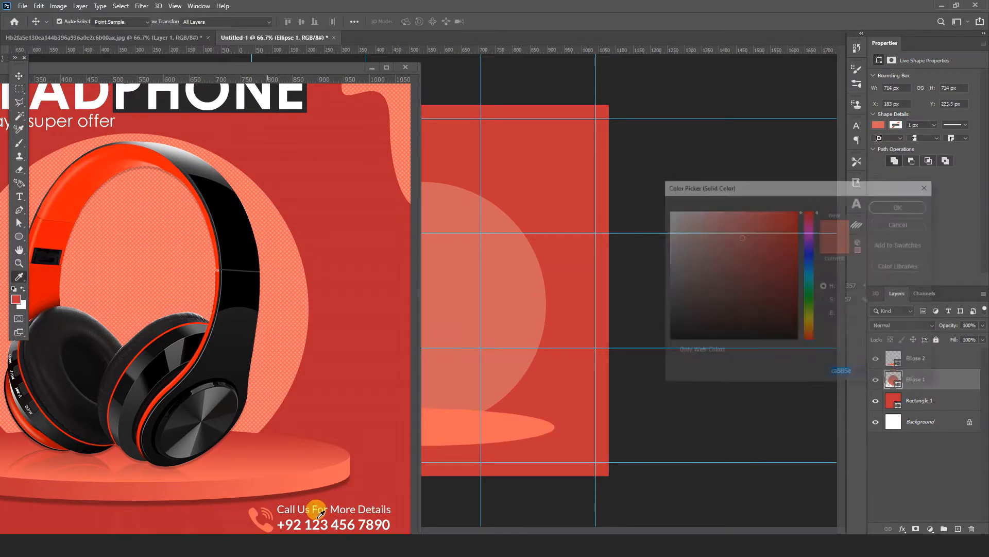
{"action": "left_click", "coordinate": [520, 415]}
{"action": "left_click", "coordinate": [906, 204]}
{"action": "left_click", "coordinate": [373, 68]}
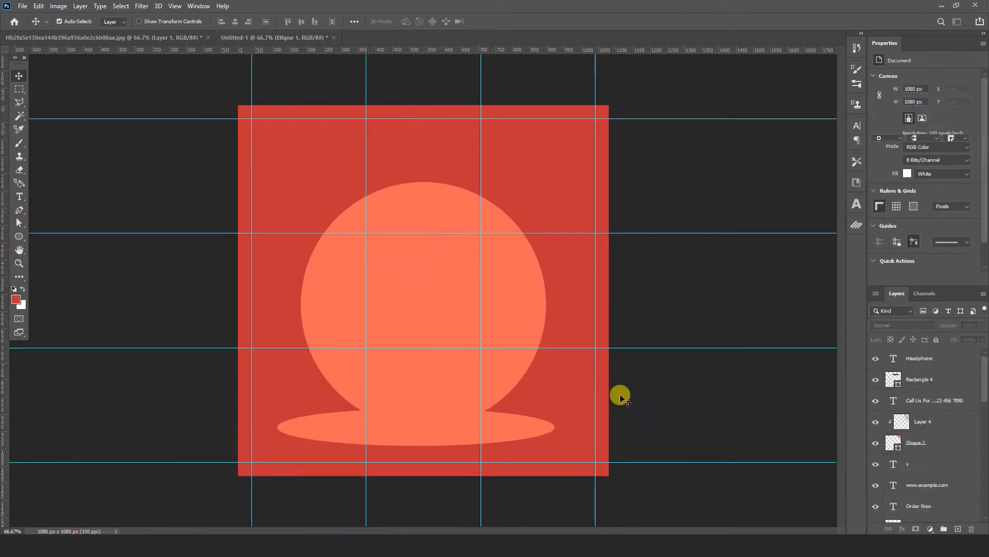
Step: Reduce the flat ellipse's height to about 96 px and centre it horizontally on the canvas
{"action": "left_click", "coordinate": [470, 438]}
{"action": "key", "text": "ctrl+t"}
{"action": "left_click_drag", "start_coordinate": [412, 410], "coordinate": [413, 415]}
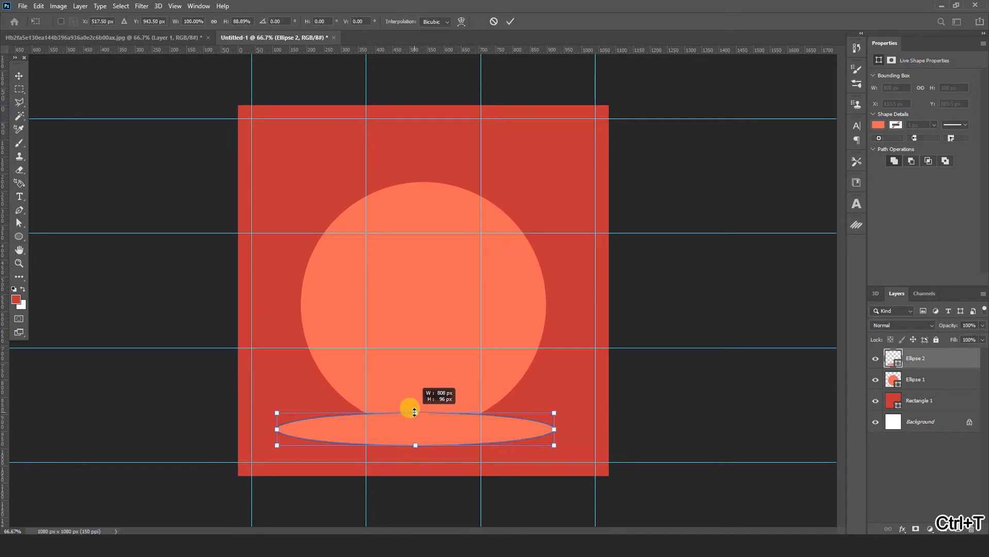
{"action": "left_click", "coordinate": [508, 21]}
{"action": "mouse_move", "coordinate": [552, 438]}
{"action": "left_mouse_down"}
{"action": "mouse_move", "coordinate": [529, 430]}
{"action": "mouse_move", "coordinate": [562, 430]}
{"action": "left_mouse_up"}
Step: Convert the flat ellipse to a smart object and apply an orange-to-red Gradient Overlay at an angle of 0°
{"action": "right_click", "coordinate": [929, 358]}
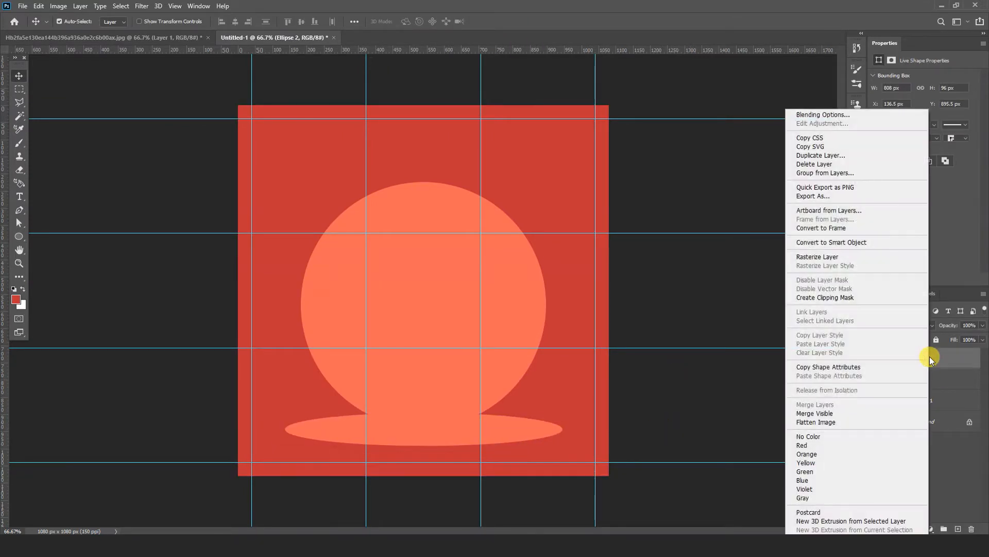
{"action": "left_click", "coordinate": [852, 242]}
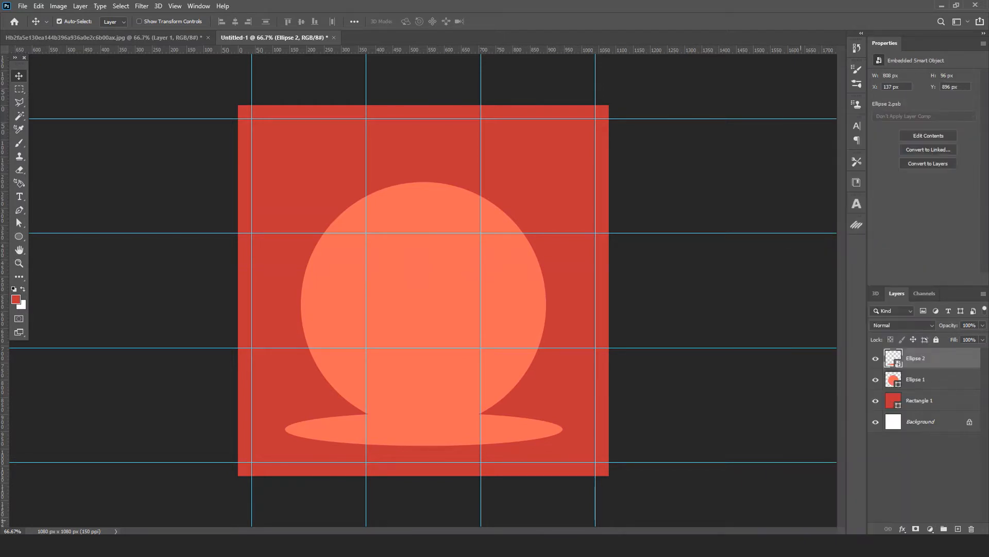
{"action": "left_click", "coordinate": [902, 529]}
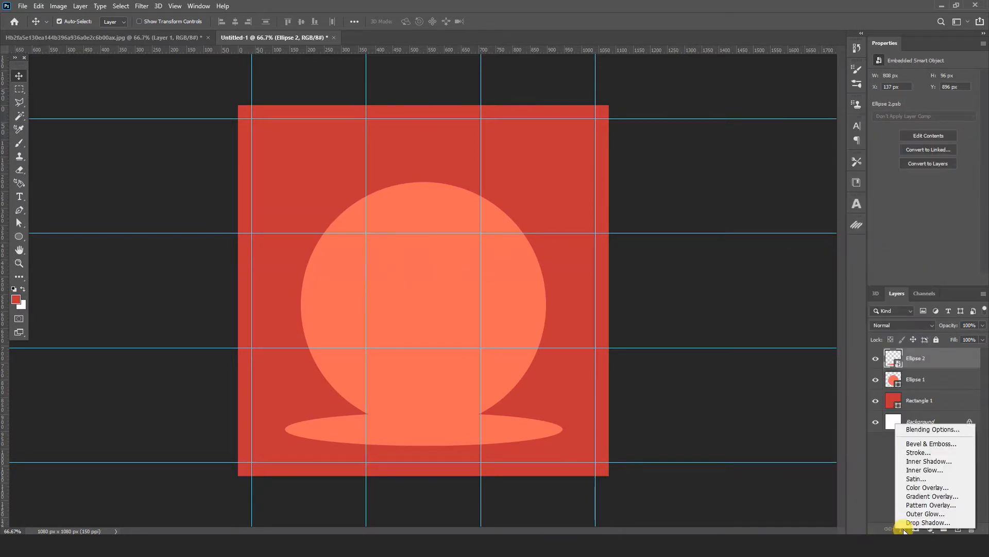
{"action": "left_click", "coordinate": [933, 497]}
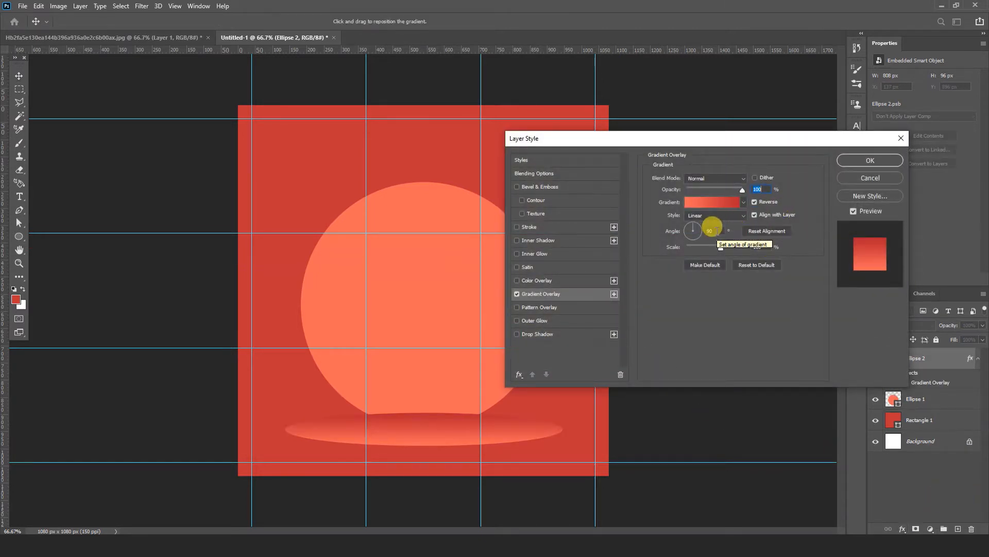
{"action": "left_click", "coordinate": [695, 229]}
{"action": "type", "text": "30"}
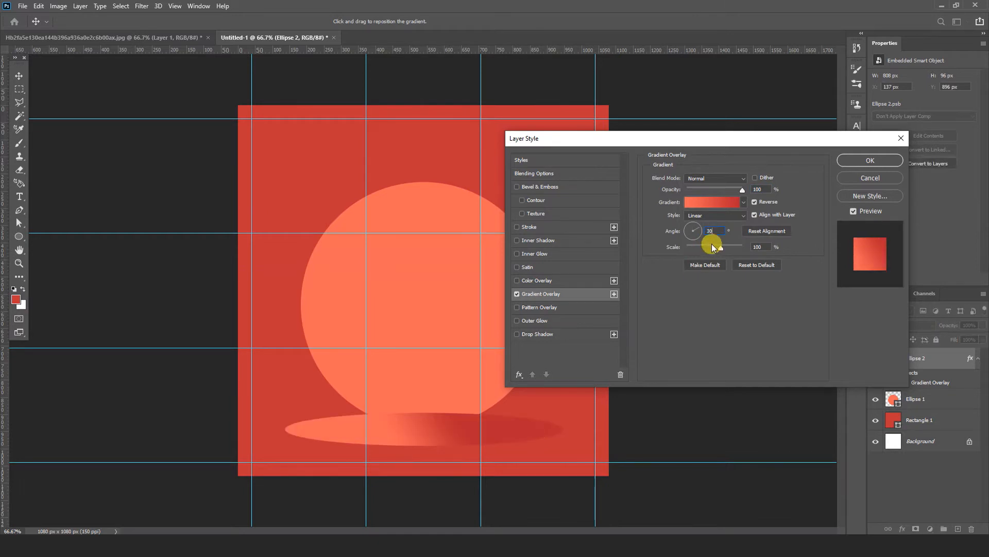
{"action": "type", "text": "0"}
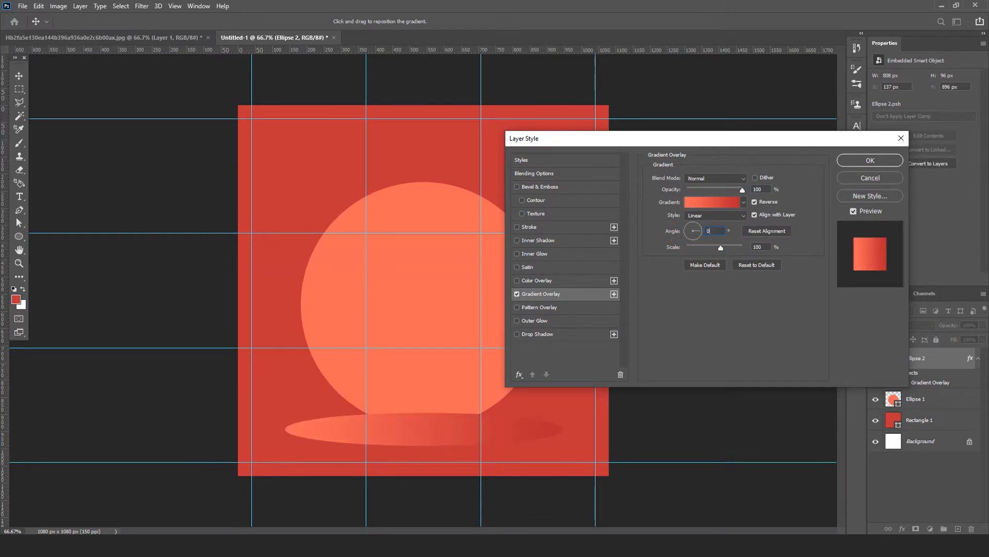
{"action": "left_click", "coordinate": [854, 162]}
Step: Duplicate the gradient-filled flat ellipse and move the copy up to Y 893 px
{"action": "key", "text": "ctrl+plus"}
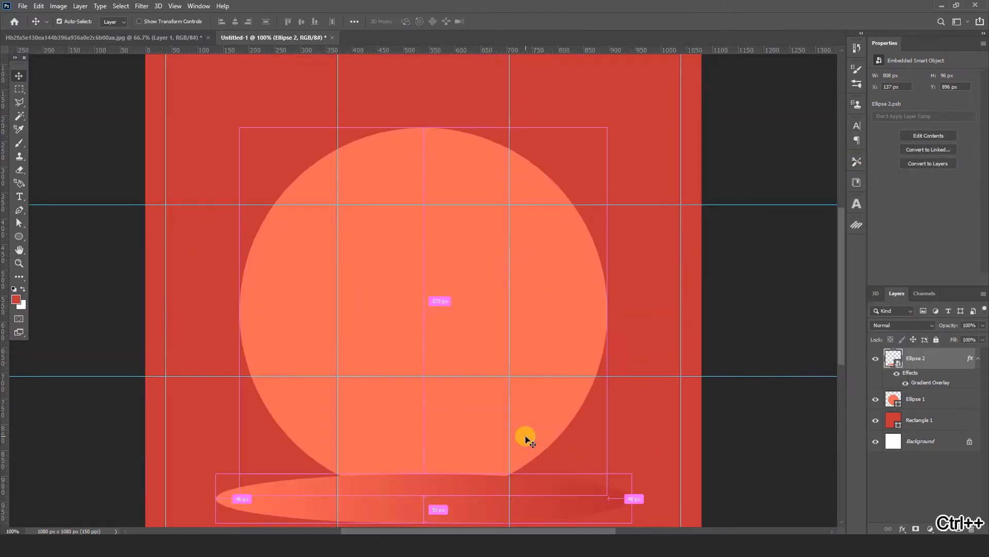
{"action": "key", "text": "ctrl+plus"}
{"action": "key", "text": "ctrl+plus"}
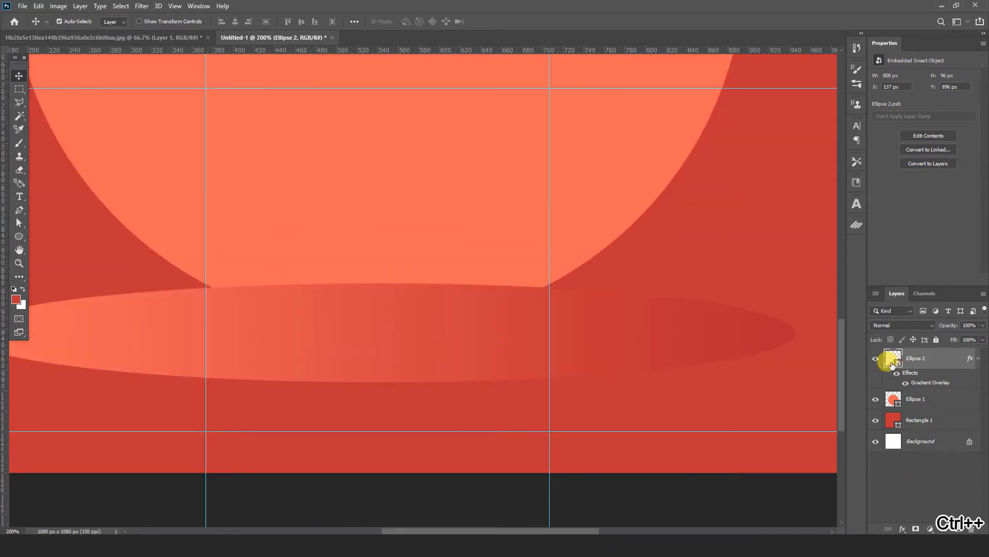
{"action": "key", "text": "ctrl+j"}
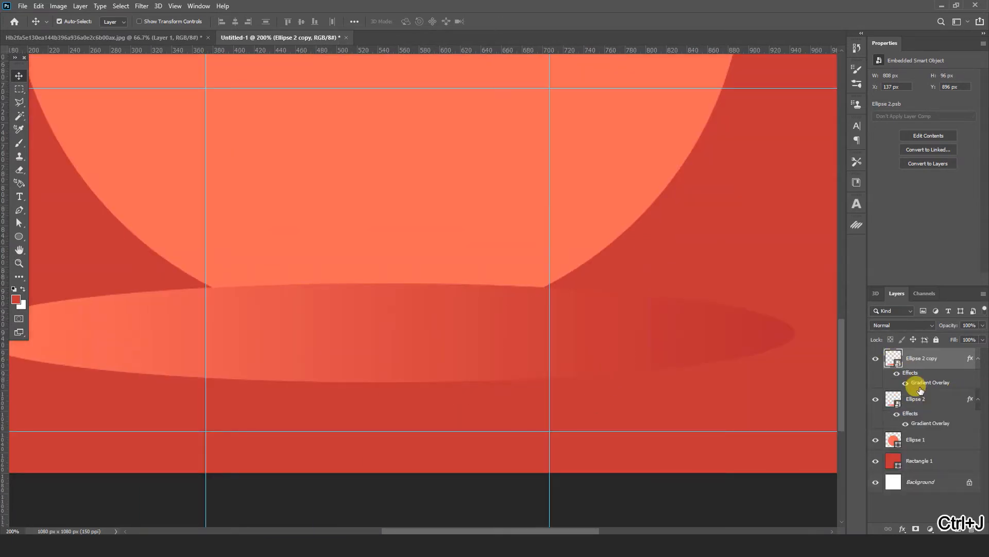
{"action": "key", "text": "ctrl+t"}
{"action": "key", "text": "Up"}
{"action": "key", "text": "Up"}
{"action": "key", "text": "Up"}
{"action": "key", "text": "Up"}
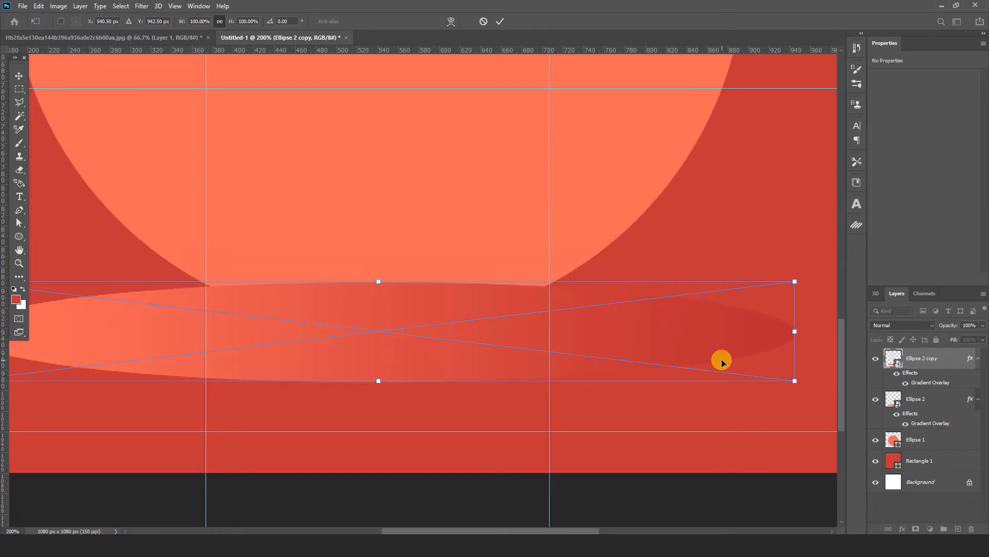
{"action": "key", "text": "Return"}
Step: Stack four more copies of the flat ellipse, each a few pixels higher, until the newest sits at Y 885 px
{"action": "key", "text": "ctrl+j"}
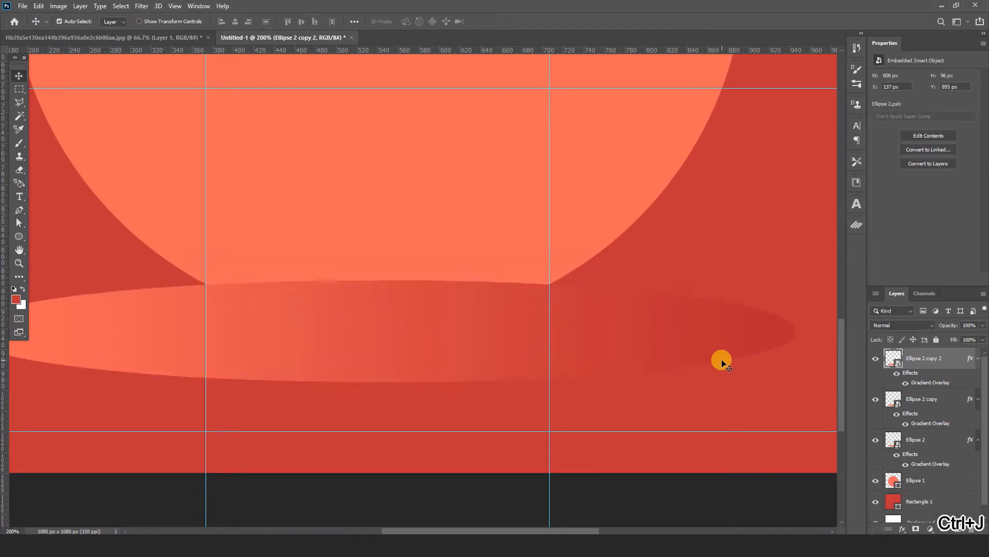
{"action": "key", "text": "ctrl+t"}
{"action": "key", "text": "Return"}
{"action": "key", "text": "ctrl+j"}
{"action": "key", "text": "t"}
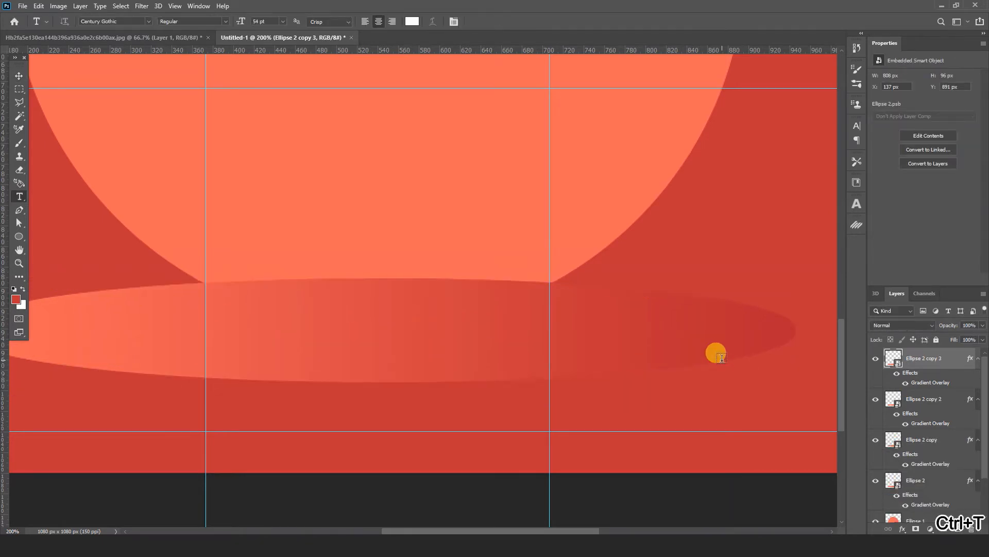
{"action": "key", "text": "v"}
{"action": "key", "text": "ctrl+t"}
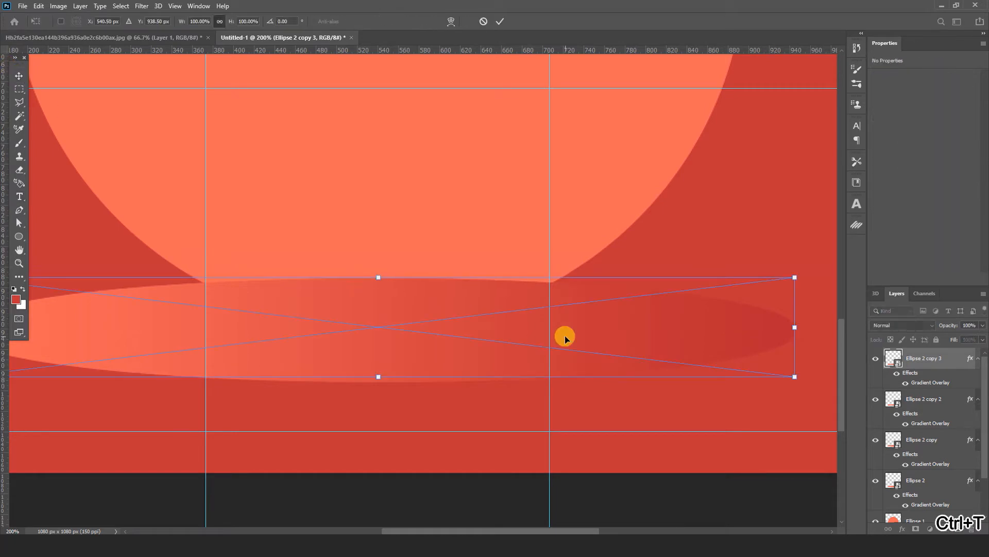
{"action": "key", "text": "Up"}
{"action": "key", "text": "Up"}
{"action": "key", "text": "Up"}
{"action": "key", "text": "Return"}
{"action": "key", "text": "ctrl+j"}
{"action": "key", "text": "ctrl+t"}
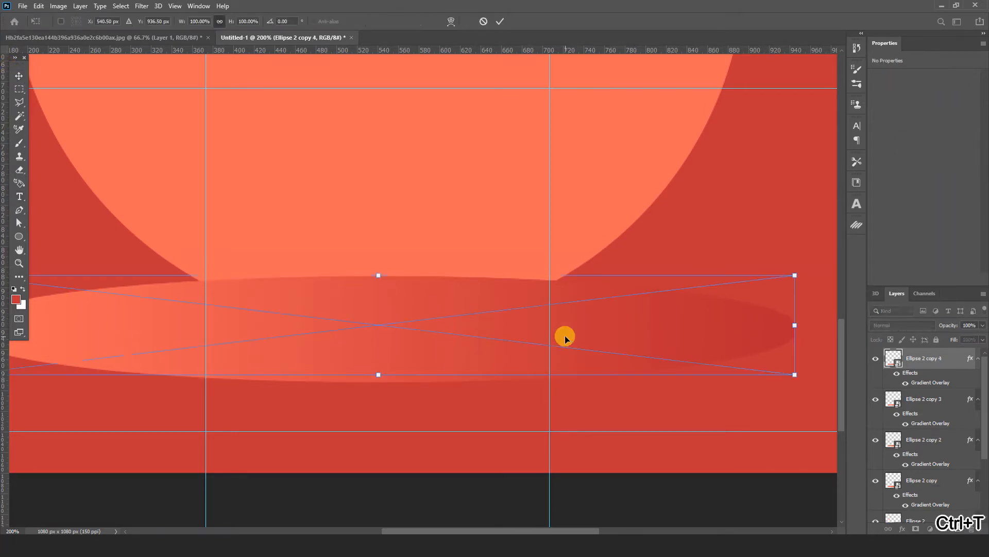
{"action": "key", "text": "Up"}
{"action": "key", "text": "Up"}
{"action": "key", "text": "Return"}
{"action": "key", "text": "ctrl+j"}
{"action": "key", "text": "ctrl+t"}
{"action": "key", "text": "Up"}
{"action": "key", "text": "Return"}
Step: Continue thickening the podium with four further ellipse copies, each slightly higher, up to Y 875 px
{"action": "key", "text": "ctrl+j"}
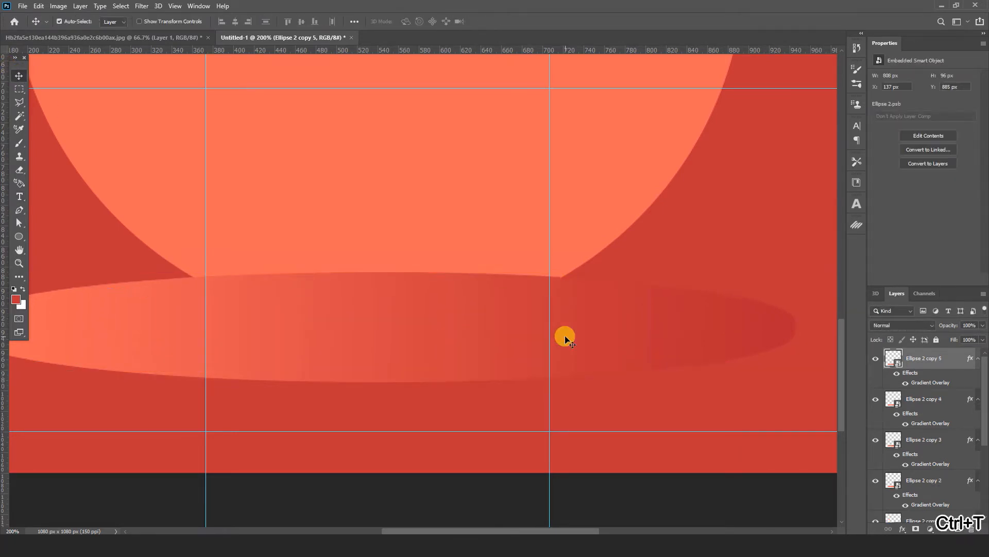
{"action": "key", "text": "ctrl+t"}
{"action": "key", "text": "Up"}
{"action": "key", "text": "Up"}
{"action": "key", "text": "Up"}
{"action": "key", "text": "Return"}
{"action": "key", "text": "ctrl+j"}
{"action": "key", "text": "ctrl+t"}
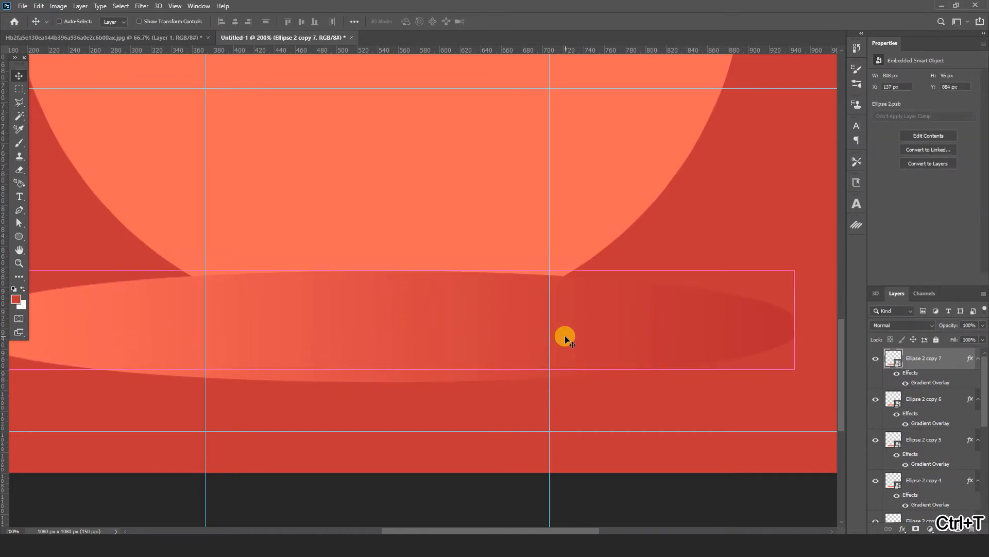
{"action": "key", "text": "Up"}
{"action": "key", "text": "Up"}
{"action": "key", "text": "Return"}
{"action": "key", "text": "ctrl+j"}
{"action": "key", "text": "ctrl+t"}
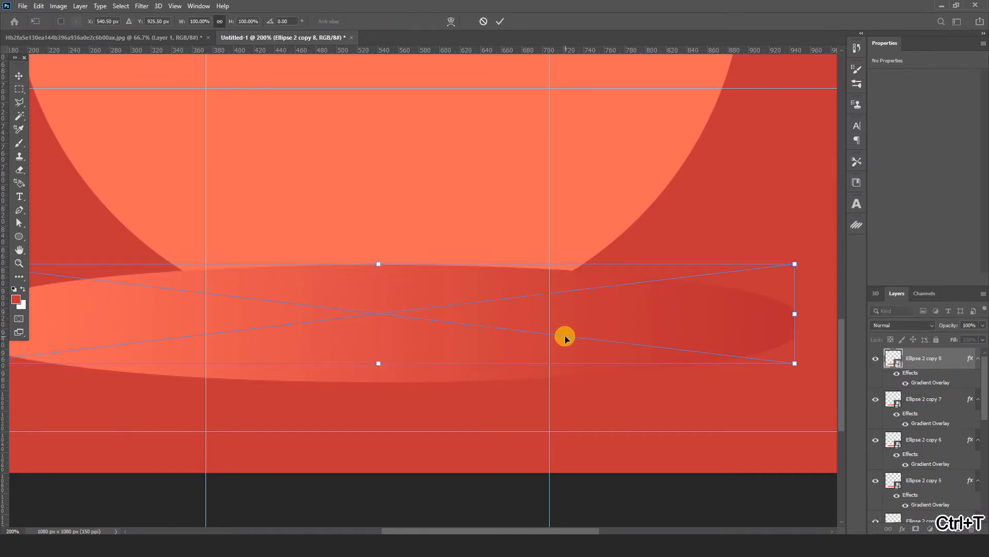
{"action": "key", "text": "Up"}
{"action": "key", "text": "Up"}
{"action": "key", "text": "Return"}
{"action": "key", "text": "ctrl+j"}
{"action": "key", "text": "ctrl+t"}
{"action": "key", "text": "Up"}
{"action": "key", "text": "Up"}
{"action": "key", "text": "Return"}
Step: Complete the podium's thickness with five more ellipse copies, each a few pixels higher, ending at Y 865 px
{"action": "key", "text": "ctrl+j"}
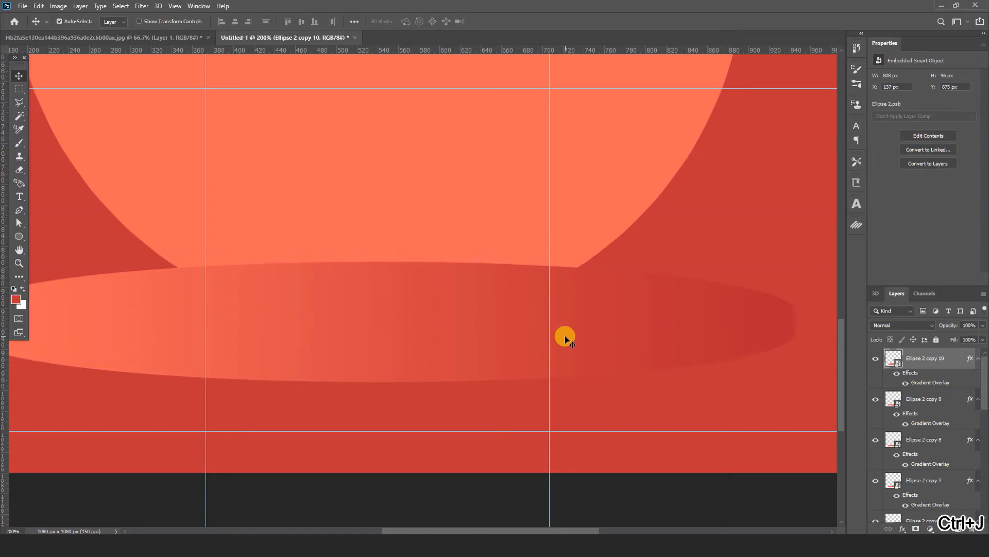
{"action": "key", "text": "ctrl+t"}
{"action": "key", "text": "Up"}
{"action": "key", "text": "Up"}
{"action": "key", "text": "Return"}
{"action": "key", "text": "ctrl+j"}
{"action": "key", "text": "ctrl+t"}
{"action": "key", "text": "Up"}
{"action": "key", "text": "Up"}
{"action": "key", "text": "Return"}
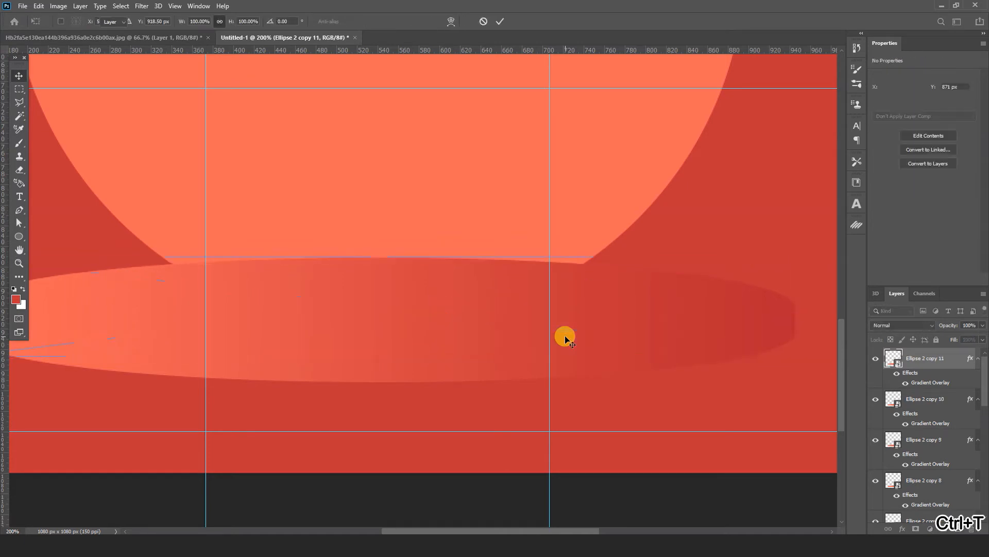
{"action": "key", "text": "ctrl+j"}
{"action": "key", "text": "ctrl+t"}
{"action": "key", "text": "Up"}
{"action": "key", "text": "Up"}
{"action": "key", "text": "Return"}
{"action": "key", "text": "ctrl+j"}
{"action": "key", "text": "ctrl+t"}
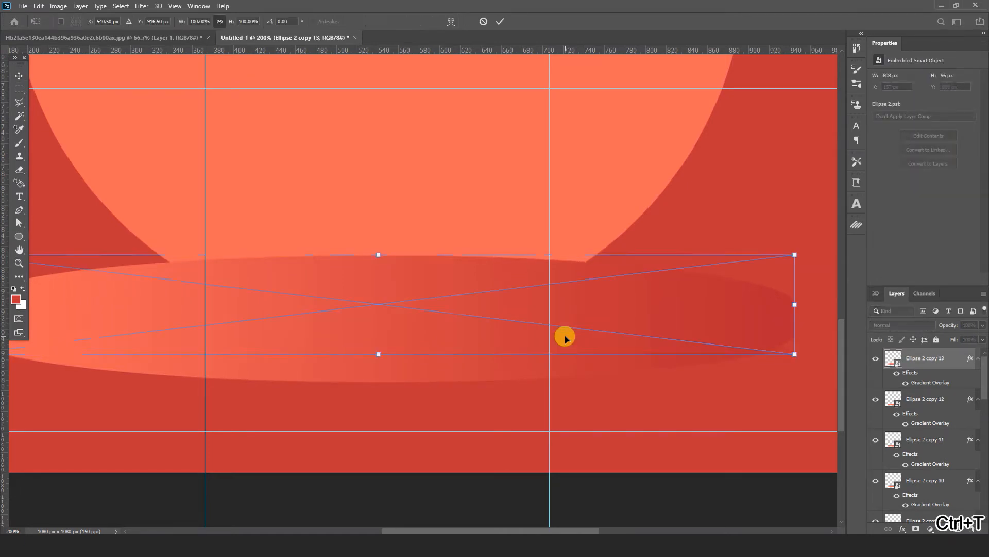
{"action": "key", "text": "Up"}
{"action": "key", "text": "Up"}
{"action": "key", "text": "Return"}
{"action": "key", "text": "ctrl+j"}
{"action": "key", "text": "ctrl+t"}
{"action": "key", "text": "Up"}
{"action": "key", "text": "Up"}
{"action": "key", "text": "Return"}
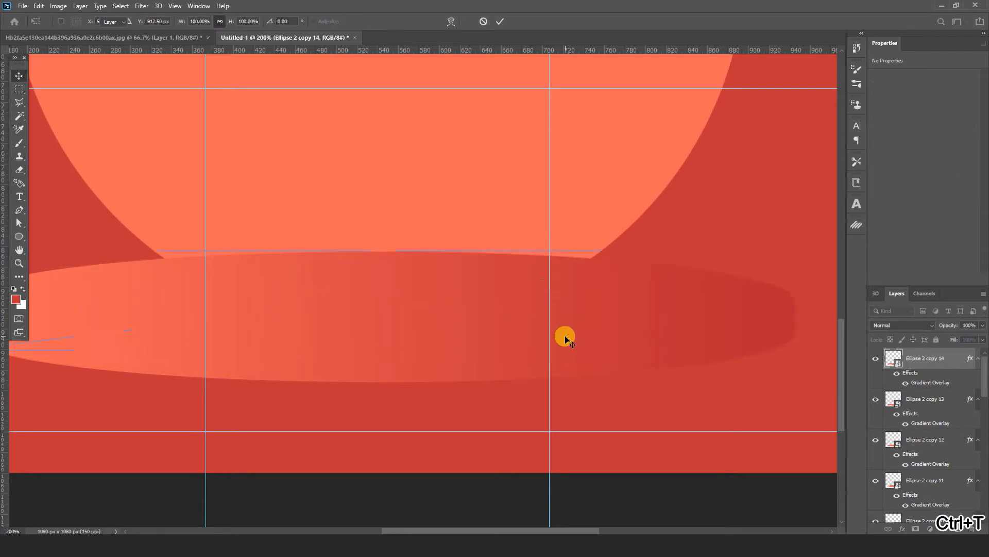
Step: Set the Gradient Overlay angle of the topmost ellipse copy to 90° to distinguish the podium's top face
{"action": "key", "text": "ctrl+minus"}
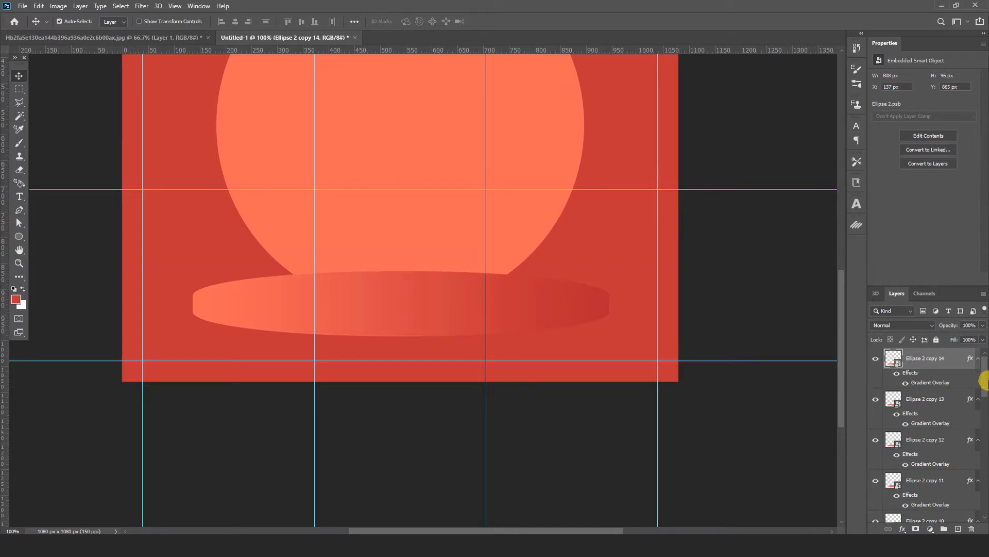
{"action": "left_click_drag", "start_coordinate": [984, 381], "coordinate": [984, 488]}
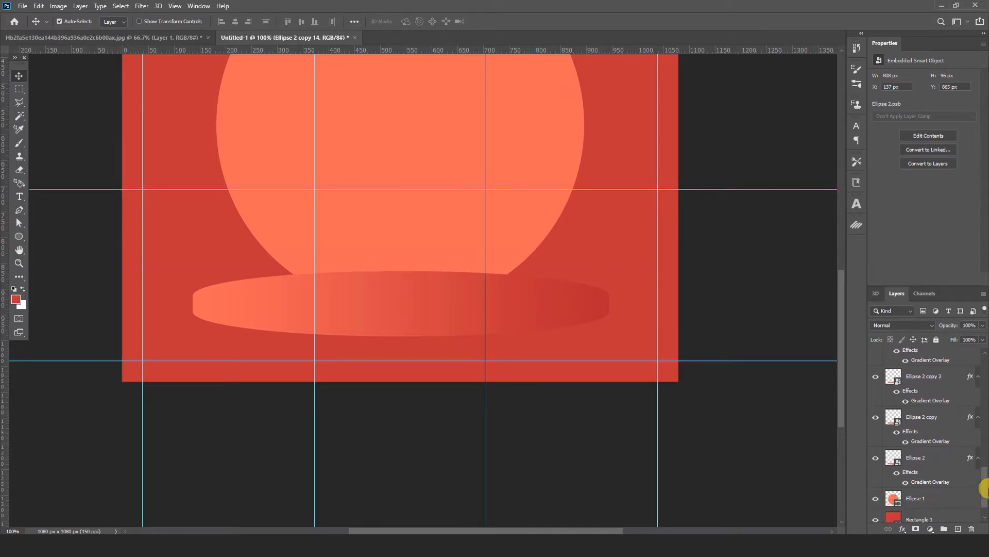
{"action": "left_click", "coordinate": [921, 458]}
{"action": "left_click_drag", "start_coordinate": [984, 476], "coordinate": [985, 363]}
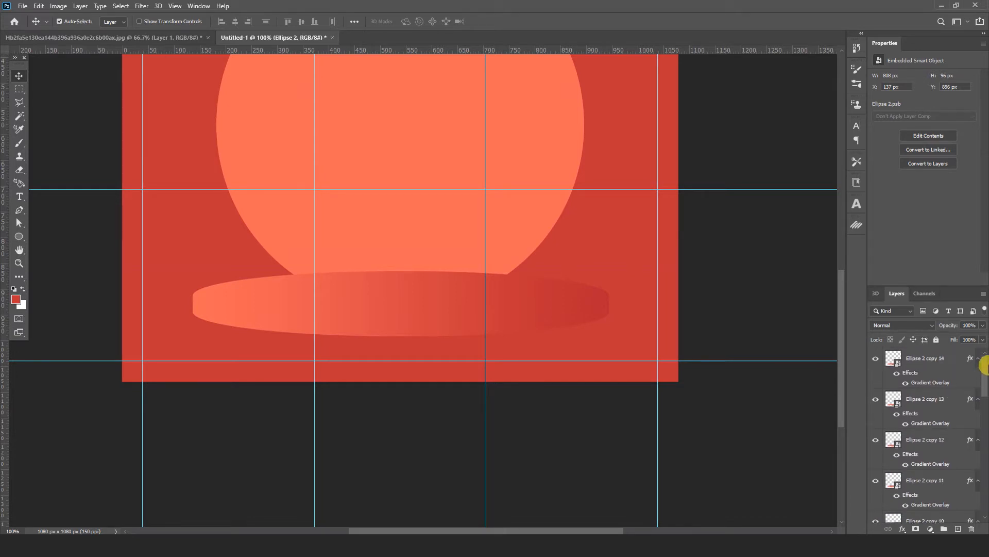
{"action": "left_click", "coordinate": [917, 358]}
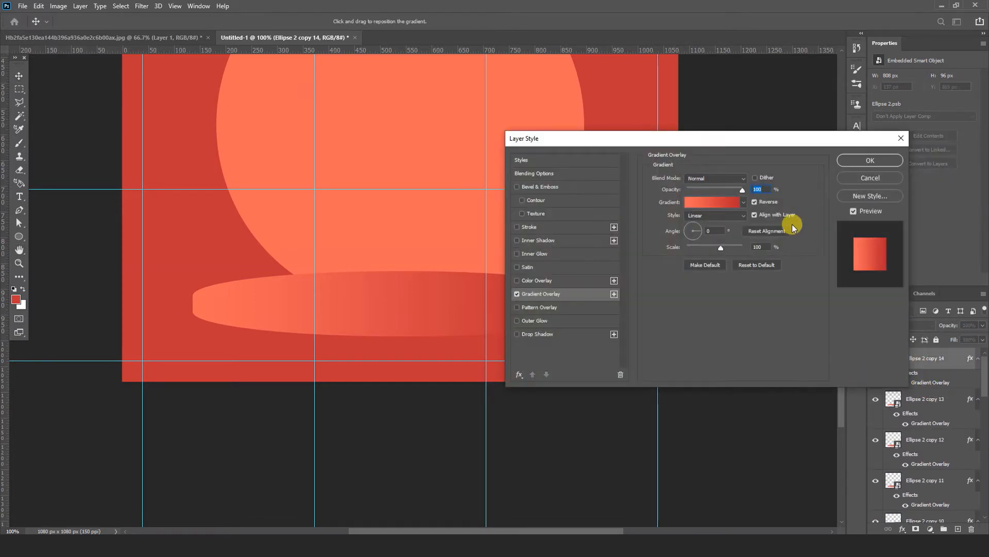
{"action": "type", "text": "90"}
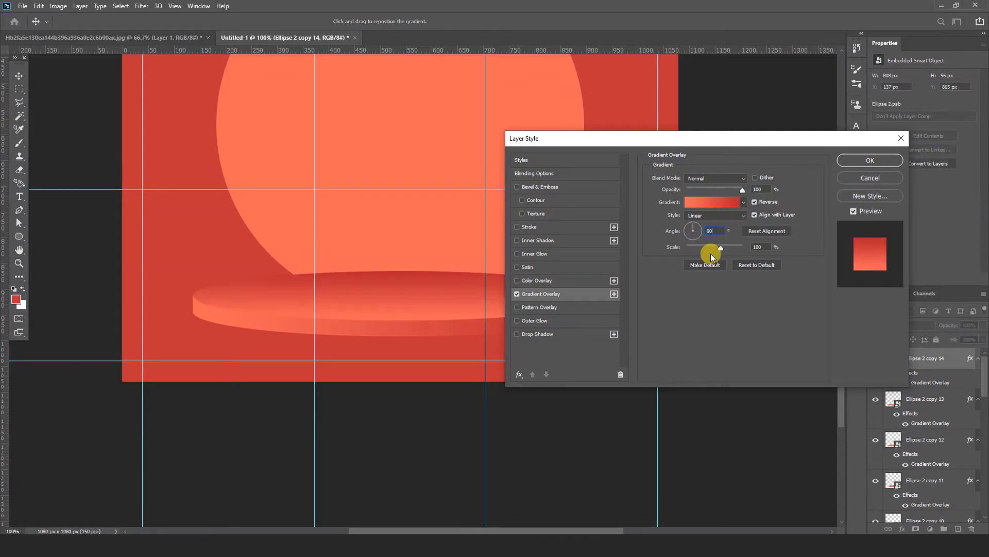
{"action": "left_click", "coordinate": [883, 161]}
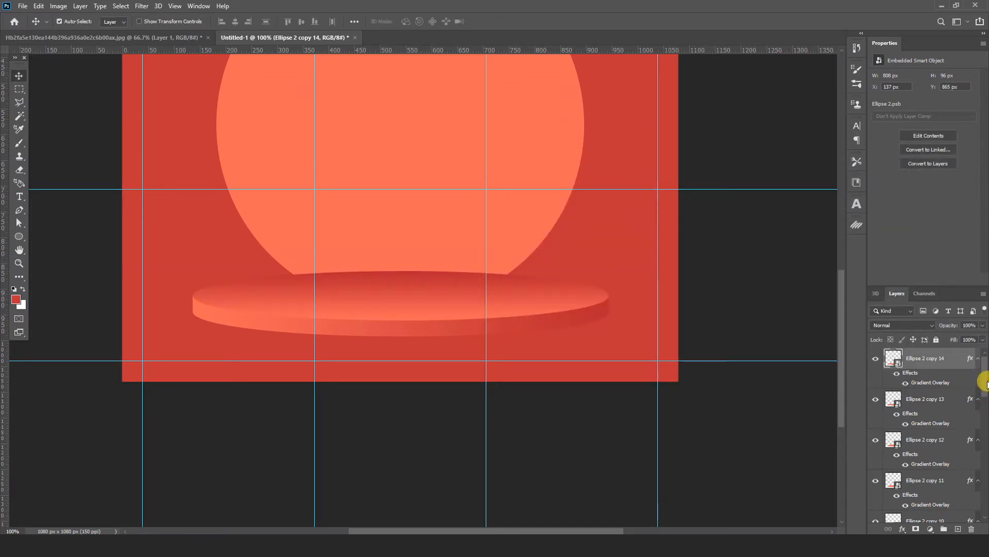
Step: Group the original flat ellipse and all its copies into one podium group
{"action": "left_click_drag", "start_coordinate": [987, 385], "coordinate": [987, 502]}
{"action": "left_click", "coordinate": [923, 429], "text": "shift"}
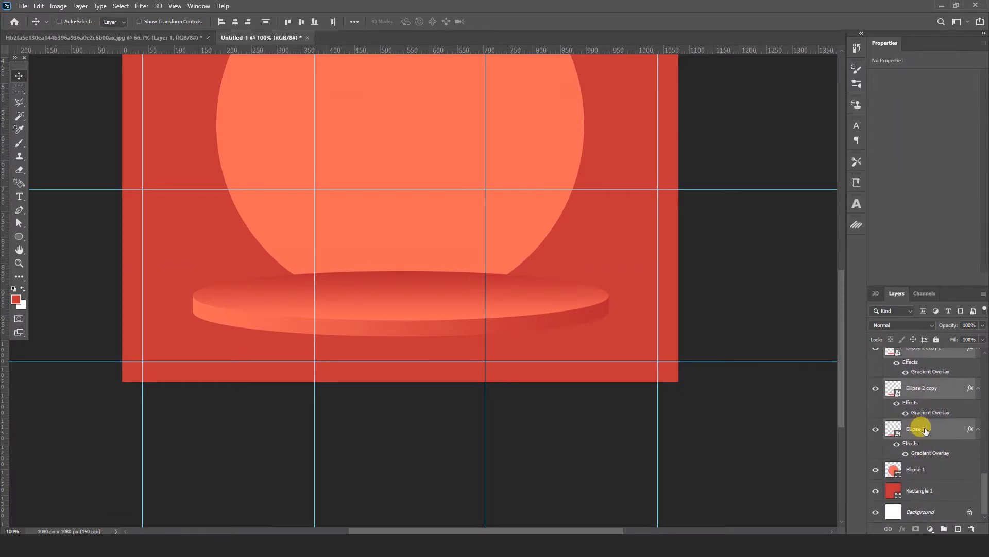
{"action": "key", "text": "ctrl+g"}
Step: Add a Multiply Drop Shadow to the podium group with 20% opacity, 90° angle, 10 px distance and 5 px size
{"action": "left_click", "coordinate": [899, 529]}
{"action": "left_click", "coordinate": [920, 523]}
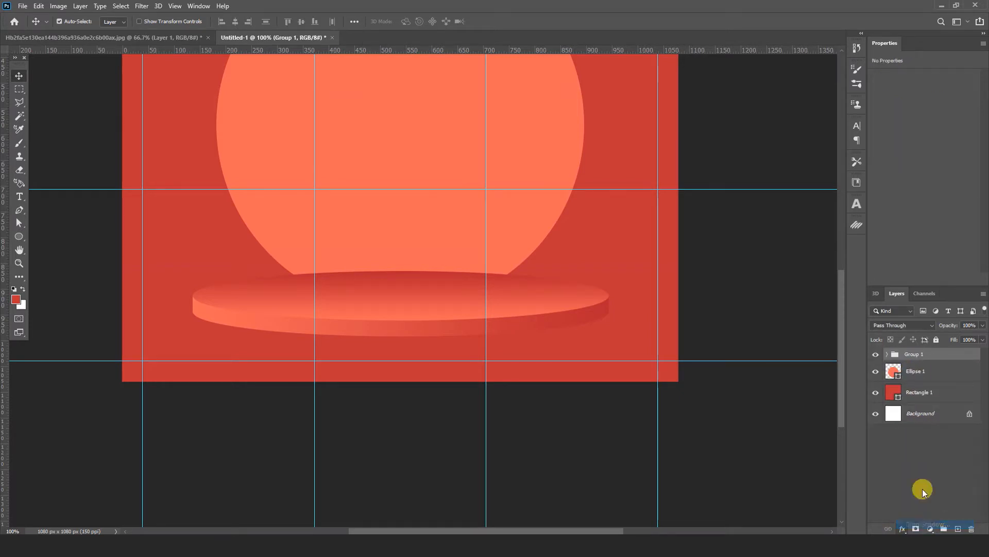
{"action": "left_click_drag", "start_coordinate": [754, 225], "coordinate": [729, 252]}
{"action": "type", "text": "10"}
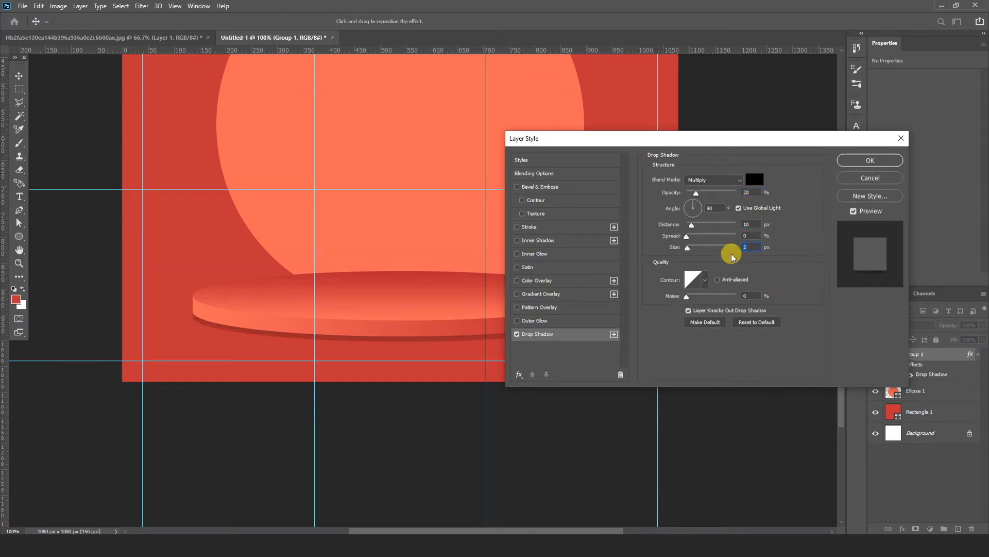
{"action": "type", "text": "5"}
{"action": "left_click", "coordinate": [870, 161]}
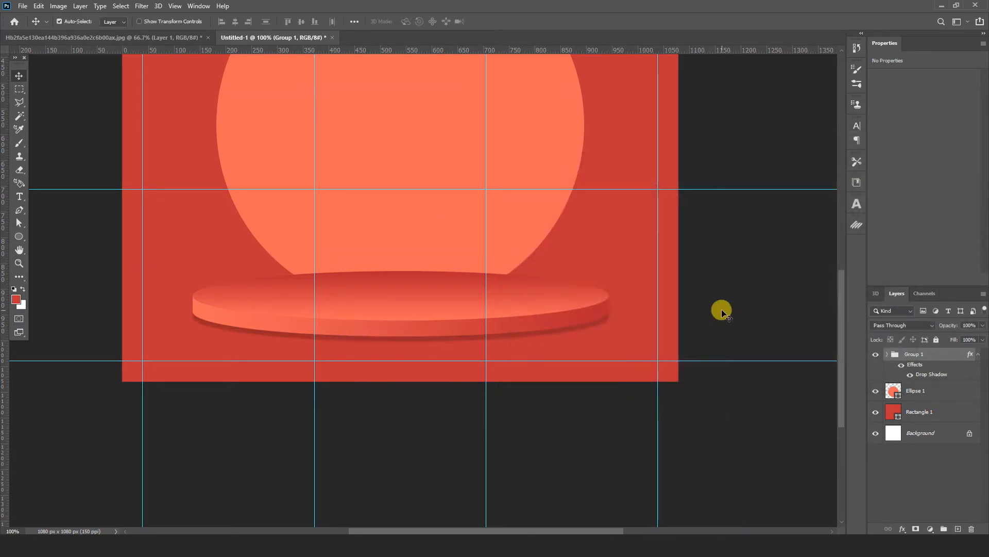
Step: Copy the cut-out headphones from the headphone image document and paste them into the Untitled-1 post
{"action": "scroll", "coordinate": [651, 301], "scroll_direction": "up", "scroll_amount": 3}
{"action": "scroll", "coordinate": [636, 284], "scroll_direction": "up", "scroll_amount": 1}
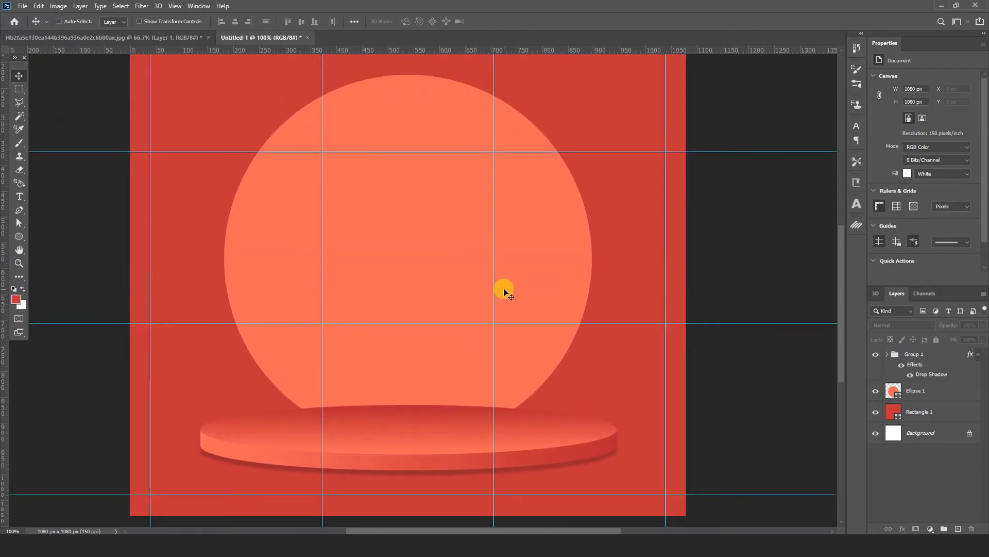
{"action": "key", "text": "ctrl+minus"}
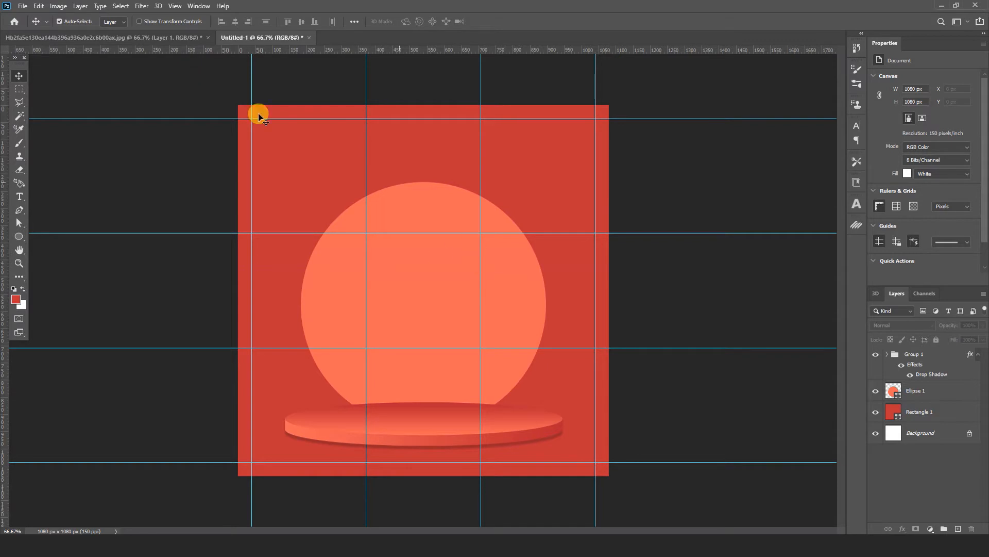
{"action": "left_click", "coordinate": [146, 39]}
{"action": "left_click", "coordinate": [39, 6]}
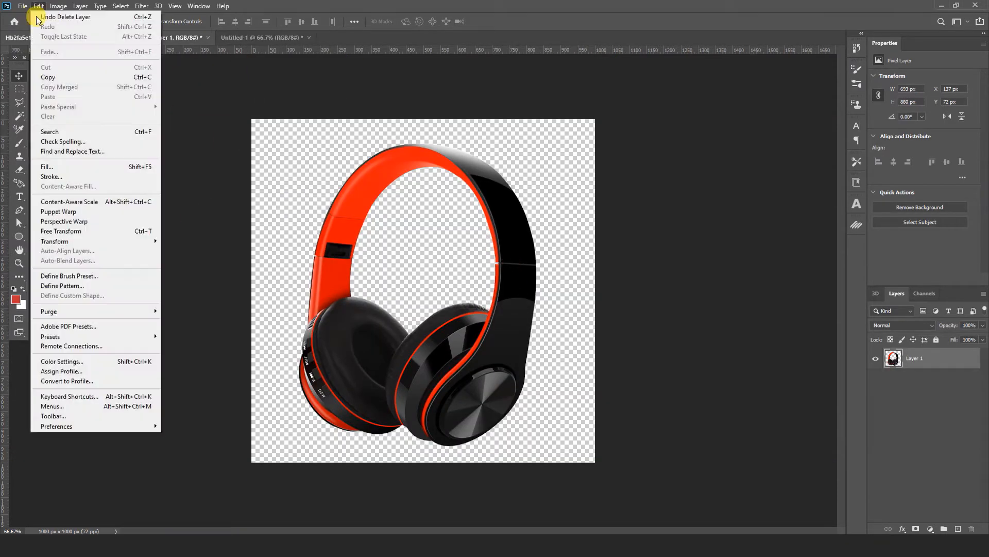
{"action": "left_click", "coordinate": [45, 83]}
{"action": "key", "text": "ctrl+Tab"}
{"action": "left_click", "coordinate": [38, 7]}
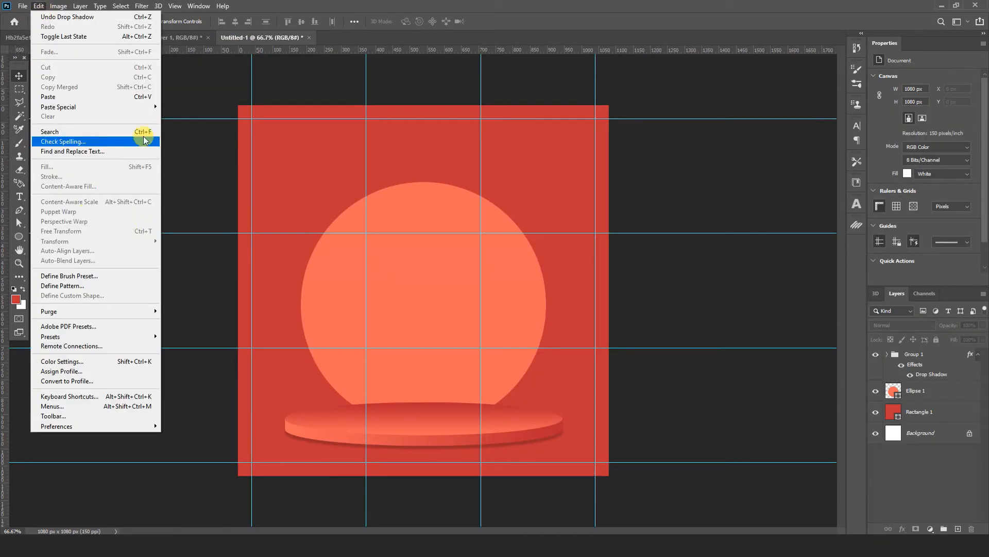
{"action": "mouse_move", "coordinate": [140, 98]}
{"action": "left_click", "coordinate": [181, 115]}
Step: Convert the headphones layer to a smart object, scale it to about 76% and stand it on the podium
{"action": "right_click", "coordinate": [915, 358]}
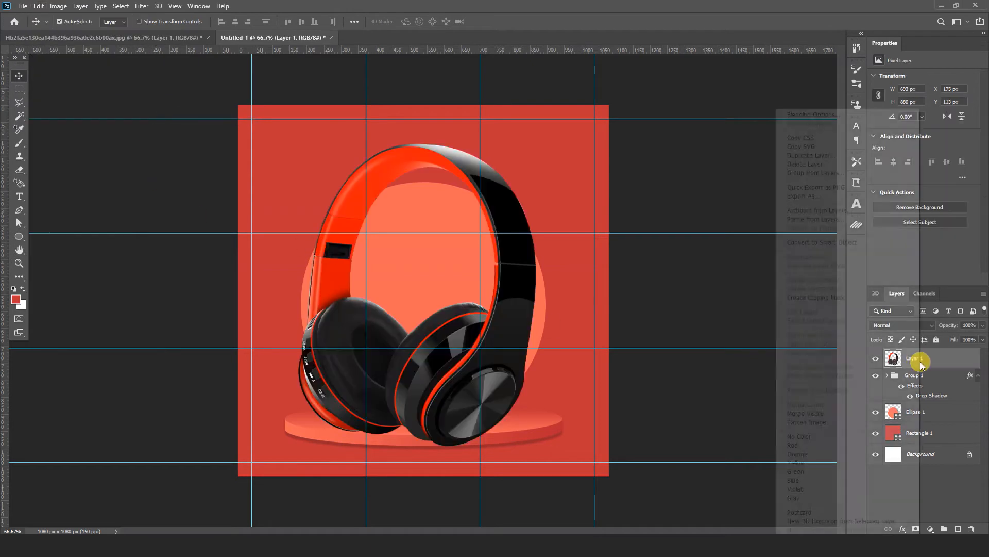
{"action": "left_click", "coordinate": [812, 244]}
{"action": "key", "text": "ctrl+t"}
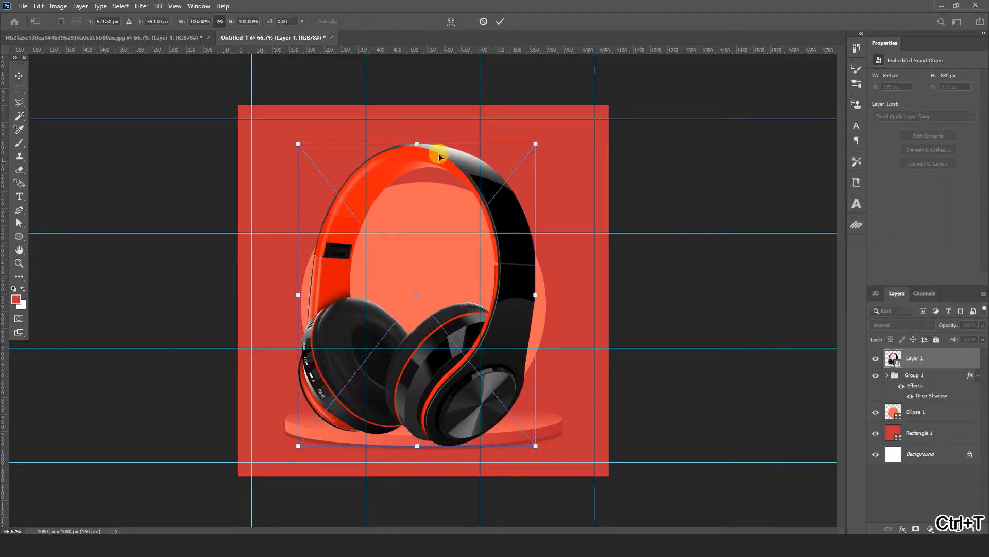
{"action": "left_click_drag", "start_coordinate": [435, 147], "coordinate": [415, 216]}
{"action": "left_click_drag", "start_coordinate": [469, 375], "coordinate": [471, 354]}
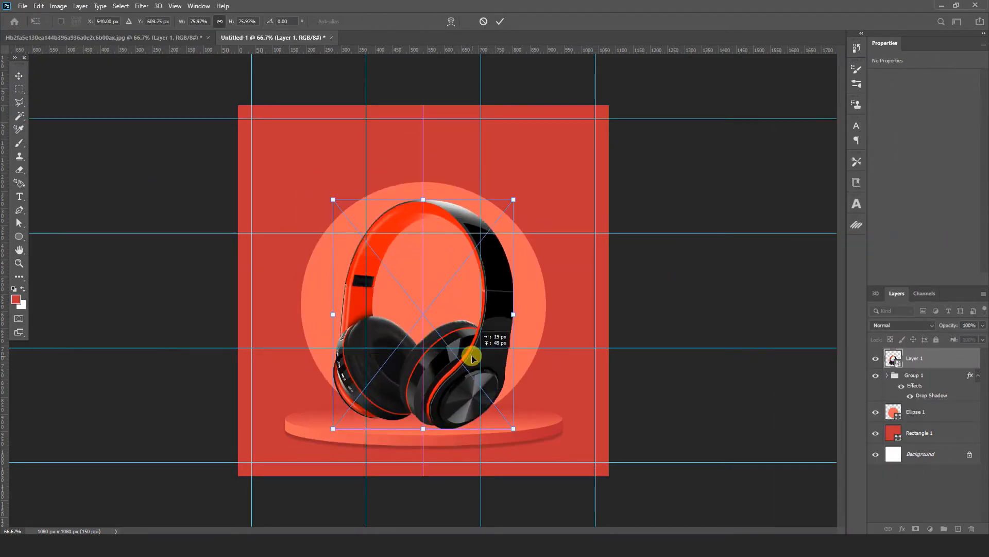
{"action": "left_click", "coordinate": [500, 21]}
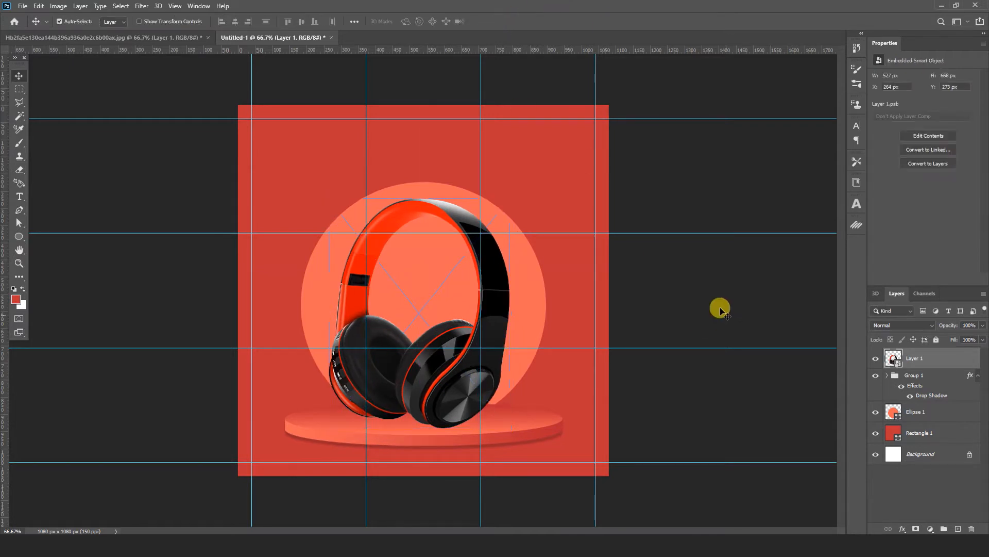
Step: Centre the orange circle vertically on the canvas by aligning it with the background layer
{"action": "left_click", "coordinate": [532, 311]}
{"action": "left_click", "coordinate": [897, 453], "text": "ctrl"}
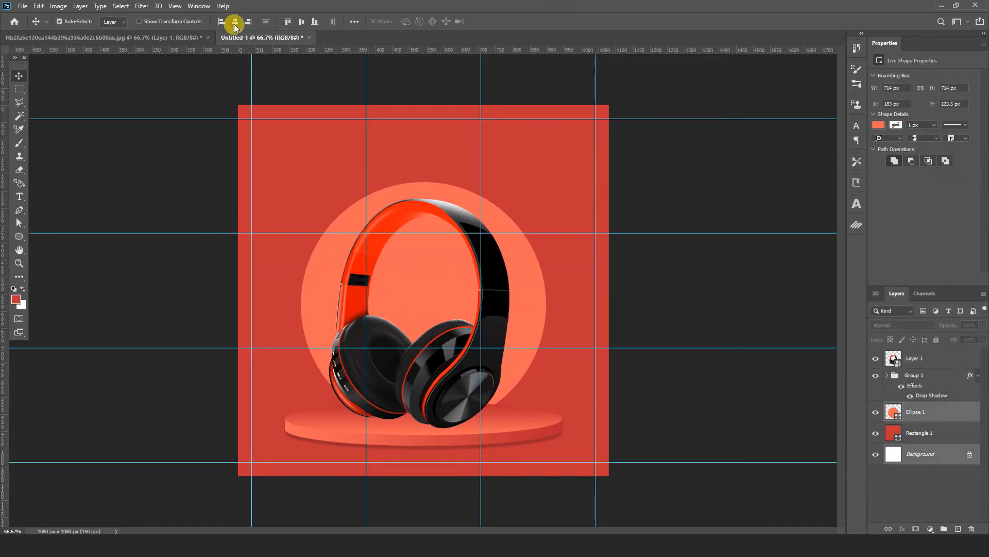
{"action": "left_click", "coordinate": [301, 21]}
{"action": "left_click", "coordinate": [691, 292]}
{"action": "left_click", "coordinate": [539, 291]}
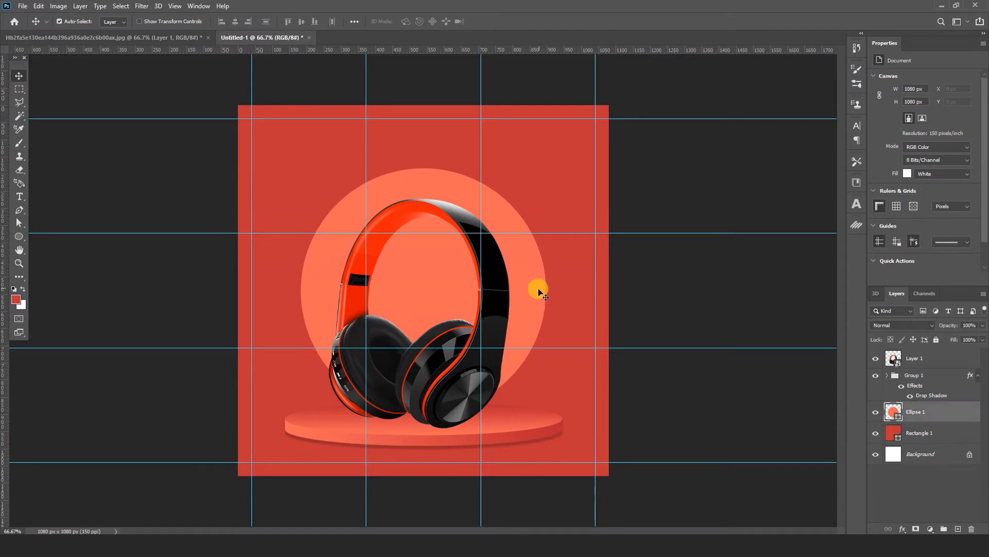
Step: Move the orange circle slightly down behind the headphones, keeping its horizontal position
{"action": "left_click_drag", "start_coordinate": [538, 289], "coordinate": [538, 306]}
{"action": "left_click", "coordinate": [711, 340]}
{"action": "left_click", "coordinate": [917, 375]}
{"action": "left_click", "coordinate": [926, 457], "text": "ctrl"}
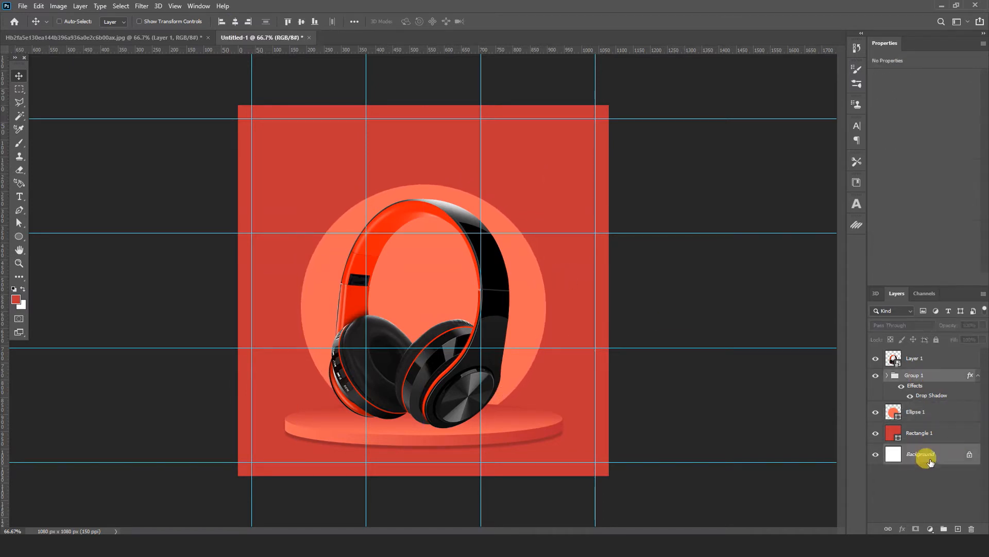
{"action": "left_click", "coordinate": [703, 343]}
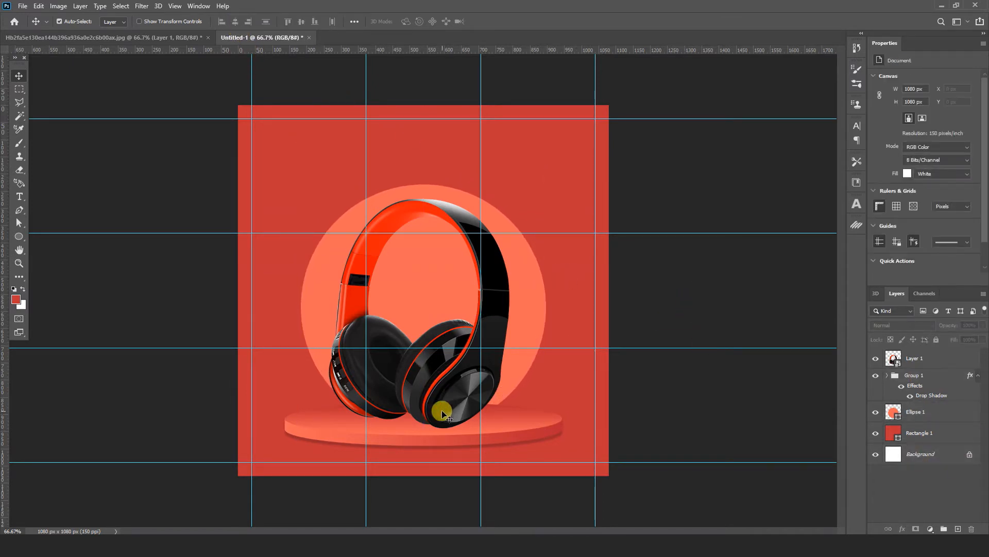
Step: Duplicate the headphones layer, flip the copy vertically and place it directly below the original as a reflection
{"action": "left_click", "coordinate": [481, 397]}
{"action": "key", "text": "ctrl+plus"}
{"action": "key", "text": "ctrl+plus"}
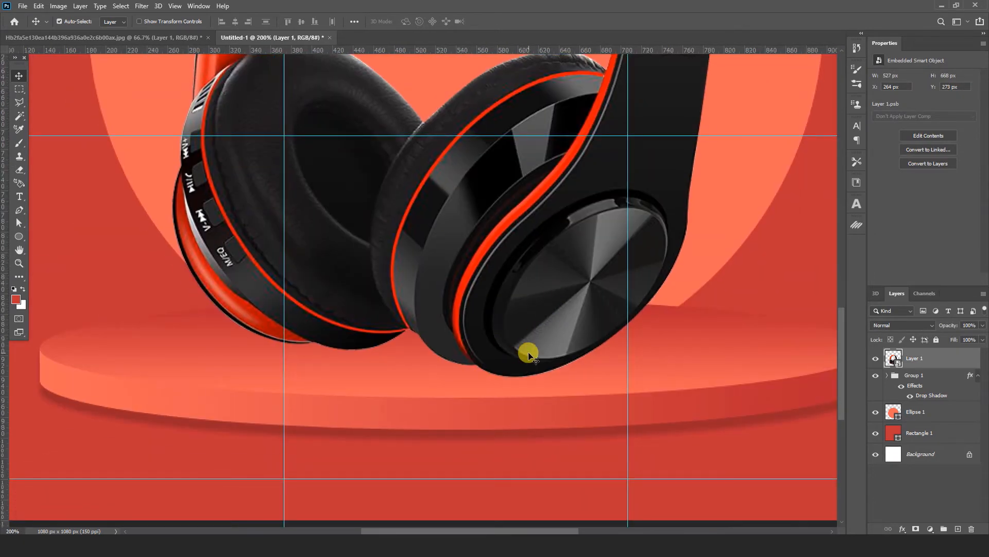
{"action": "key", "text": "ctrl+minus"}
{"action": "key", "text": "ctrl+minus"}
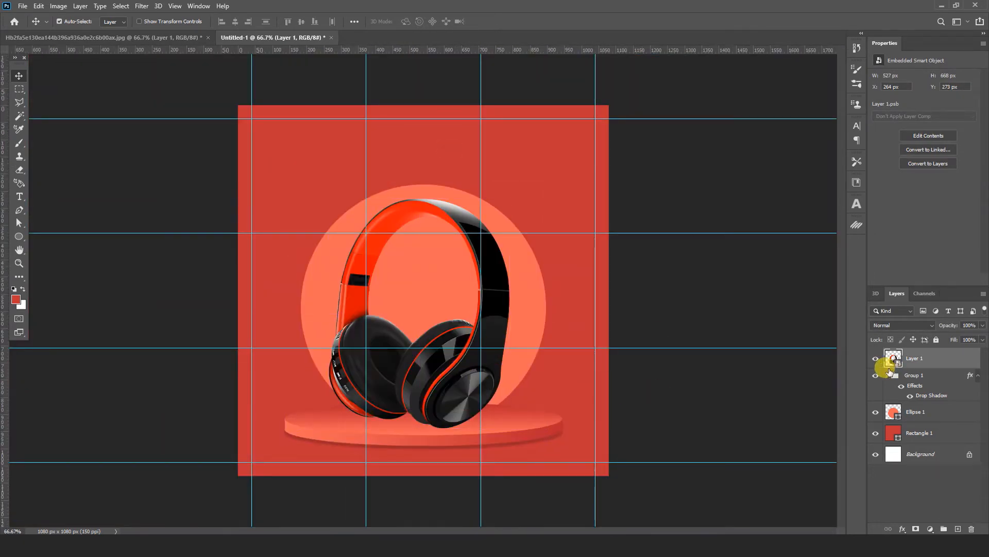
{"action": "key", "text": "ctrl+j"}
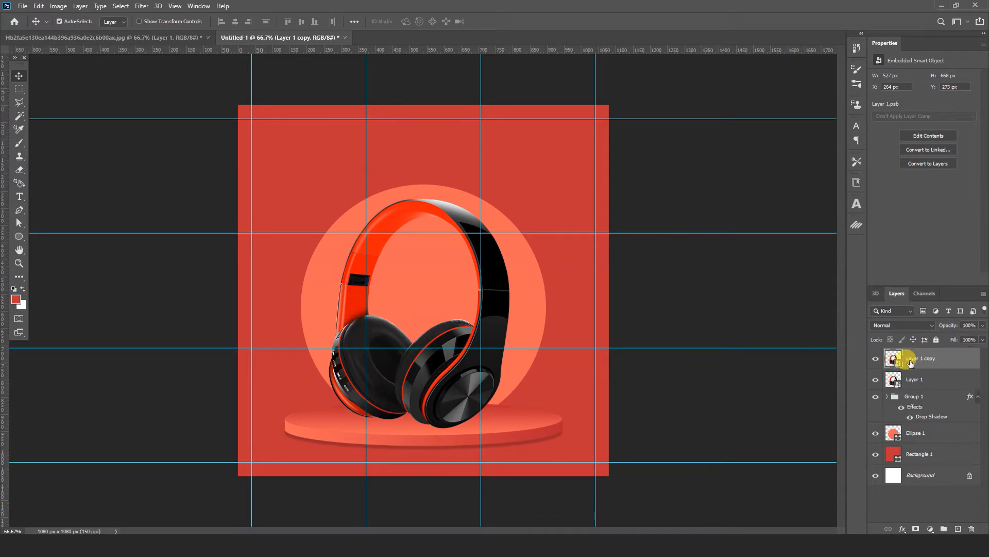
{"action": "key", "text": "ctrl+t"}
{"action": "right_click", "coordinate": [486, 326]}
{"action": "left_click", "coordinate": [549, 498]}
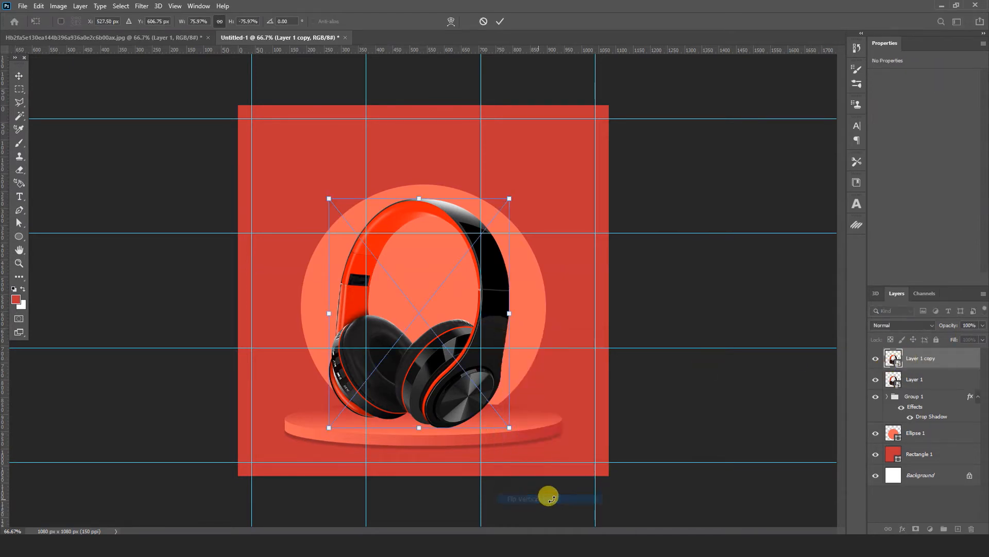
{"action": "left_click_drag", "start_coordinate": [448, 214], "coordinate": [432, 439]}
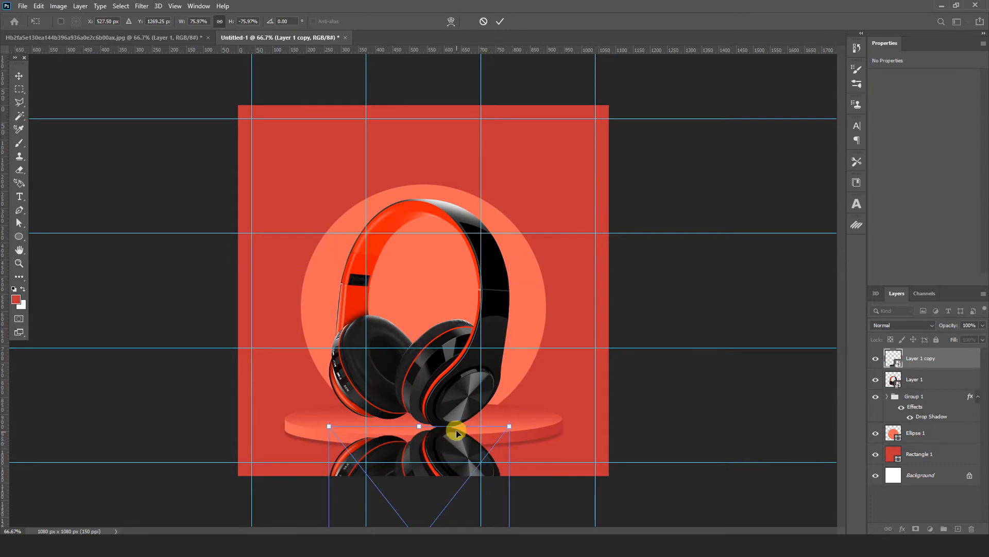
Step: Rotate the flipped headphones copy about 16.4° and shift it so its ear cups meet the undersides of the original's
{"action": "key", "text": "ctrl+plus"}
{"action": "key", "text": "ctrl+plus"}
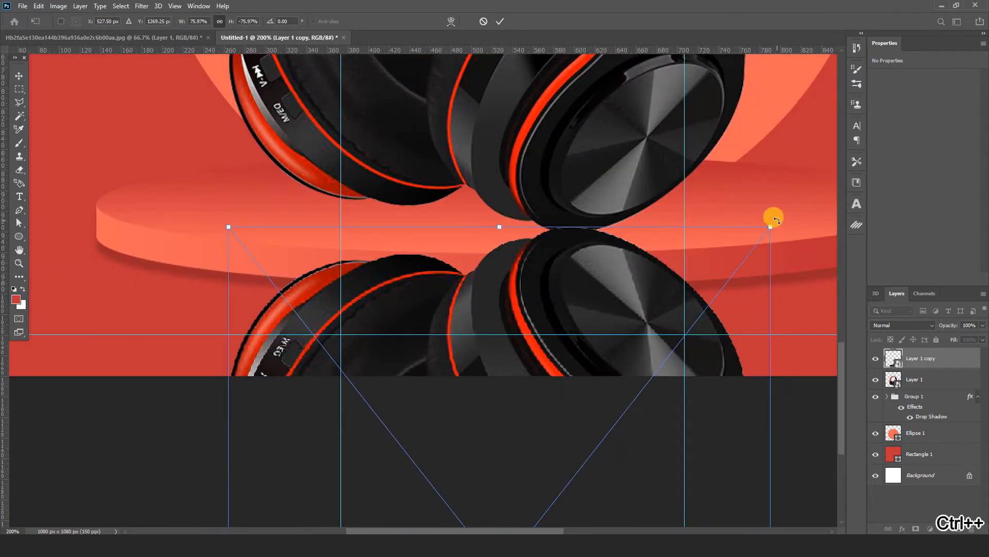
{"action": "left_click_drag", "start_coordinate": [776, 221], "coordinate": [802, 324]}
{"action": "left_click_drag", "start_coordinate": [596, 304], "coordinate": [541, 272]}
{"action": "left_click_drag", "start_coordinate": [779, 248], "coordinate": [783, 270]}
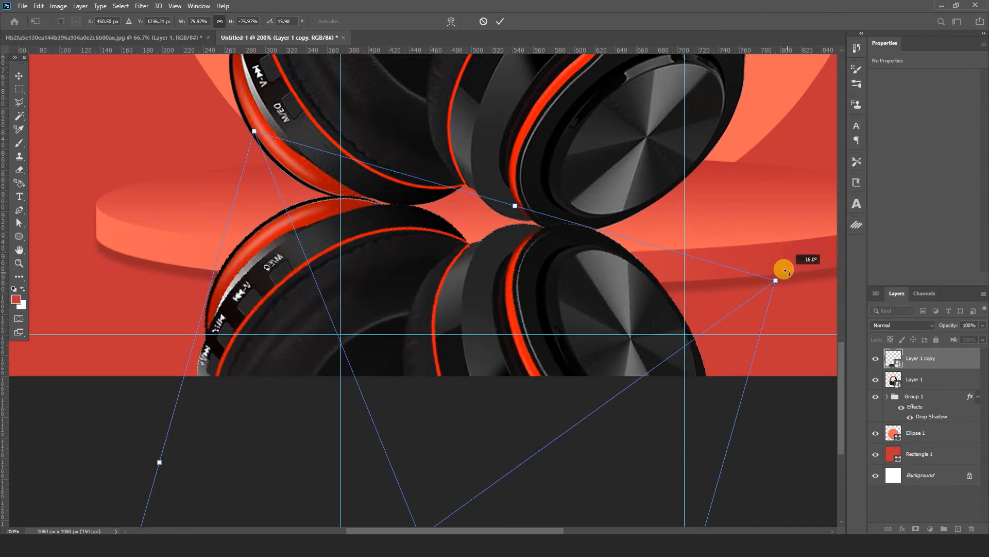
{"action": "left_click_drag", "start_coordinate": [574, 282], "coordinate": [557, 290]}
{"action": "left_click_drag", "start_coordinate": [774, 282], "coordinate": [775, 283]}
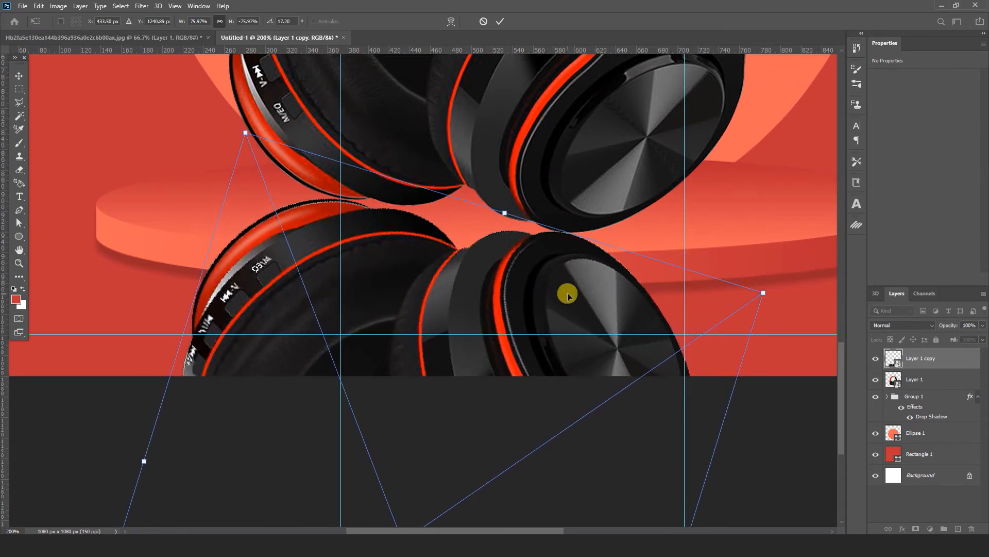
{"action": "left_click_drag", "start_coordinate": [567, 294], "coordinate": [563, 293]}
{"action": "left_click_drag", "start_coordinate": [782, 267], "coordinate": [776, 262]}
{"action": "left_click_drag", "start_coordinate": [605, 290], "coordinate": [594, 290]}
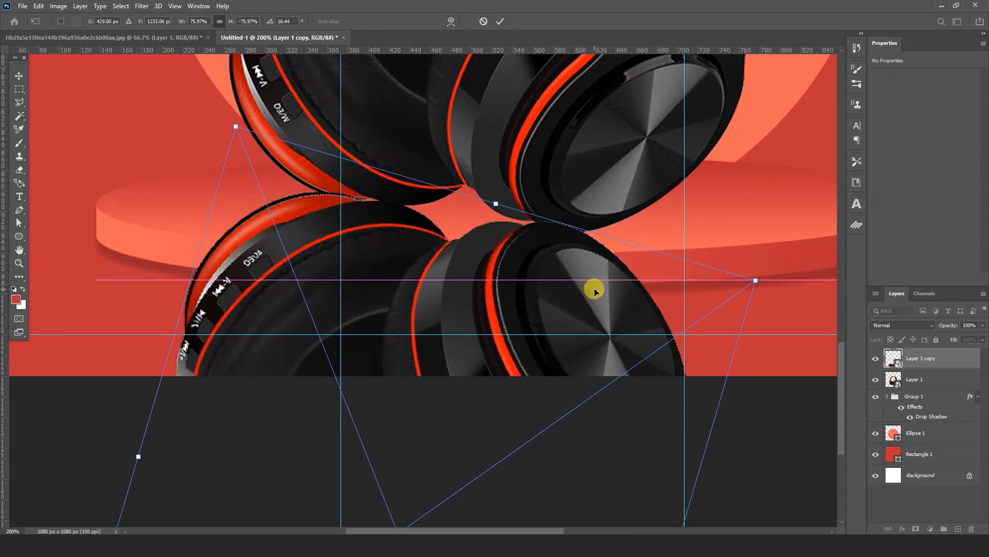
{"action": "left_click", "coordinate": [500, 21]}
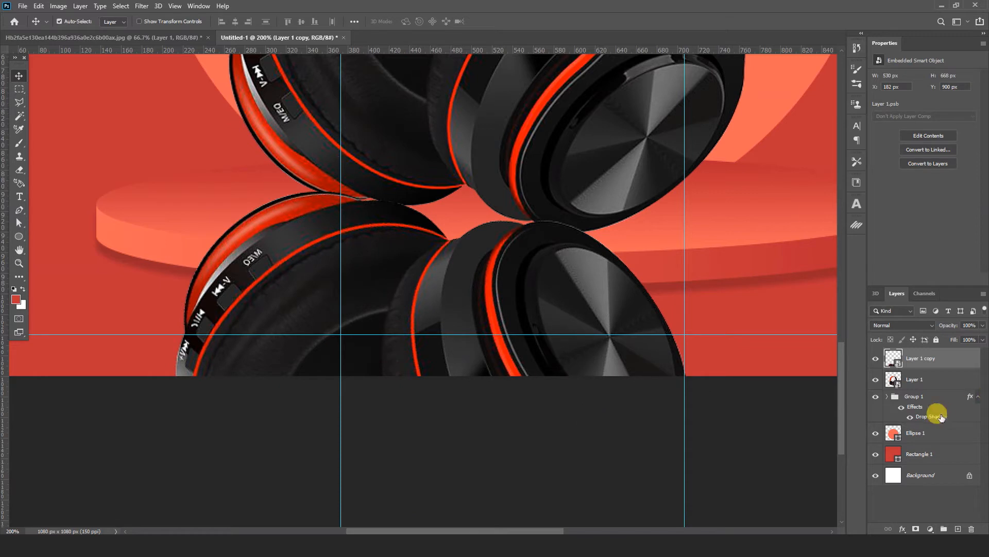
Step: Add a layer mask to the reflection and erase everything beyond the podium's top surface with a soft Eraser
{"action": "left_click", "coordinate": [914, 529]}
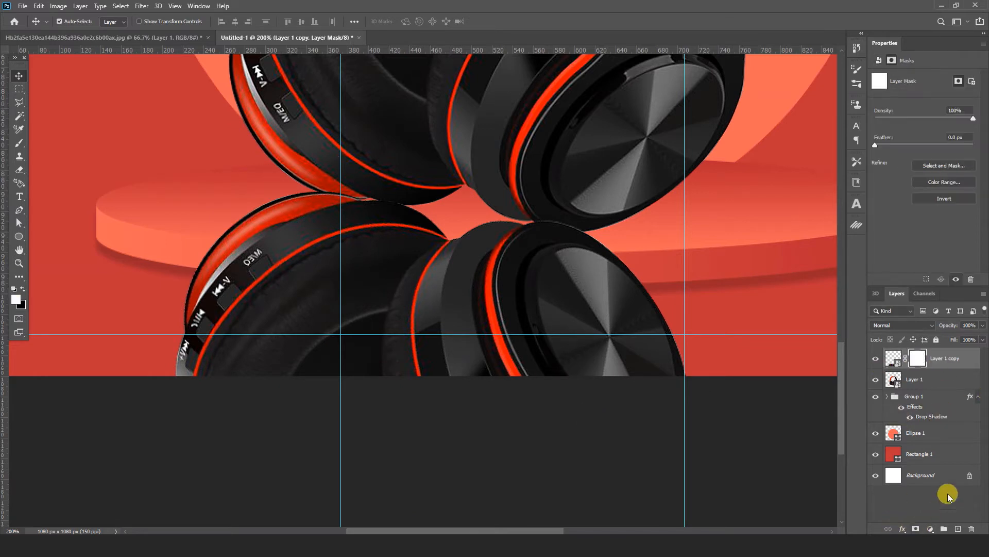
{"action": "left_click", "coordinate": [19, 169]}
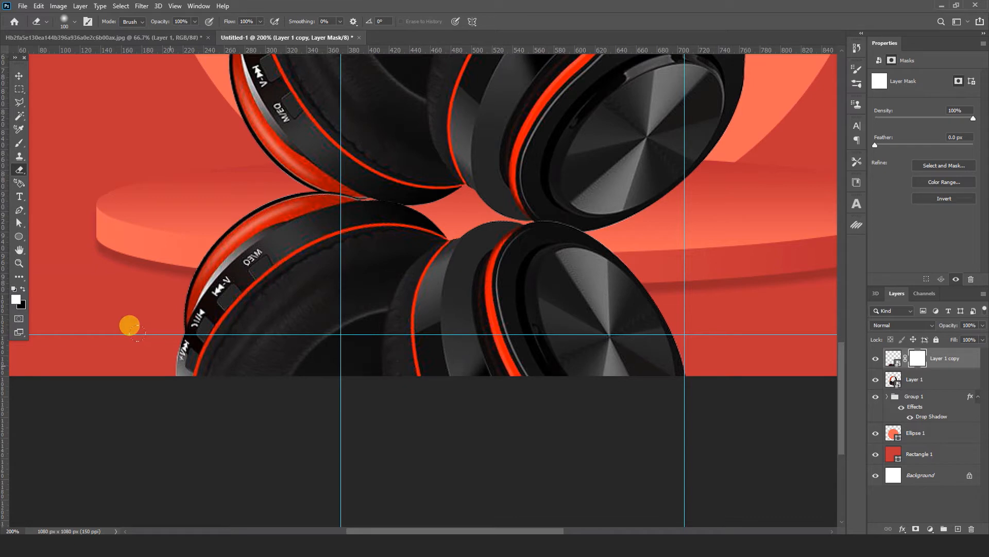
{"action": "left_click_drag", "start_coordinate": [129, 325], "coordinate": [737, 332]}
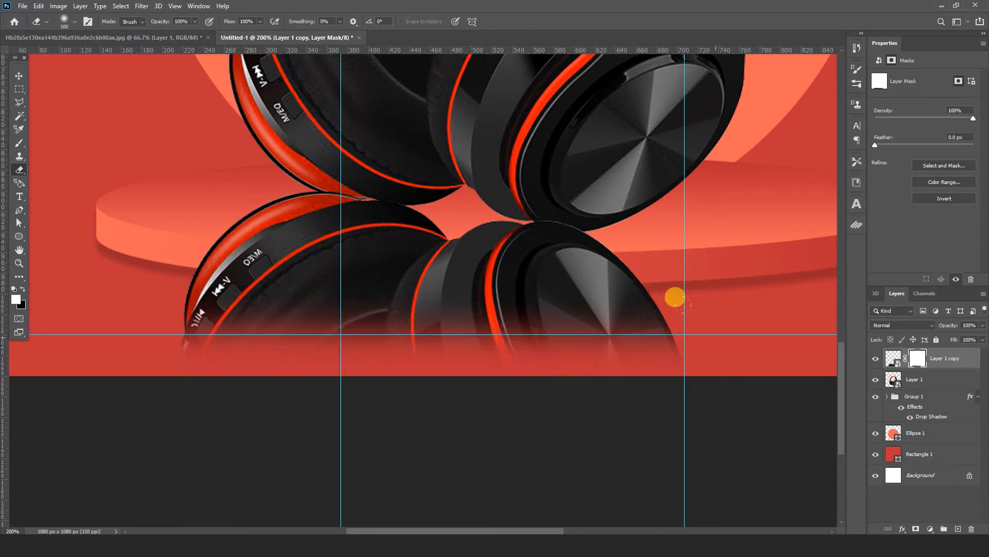
{"action": "mouse_move", "coordinate": [67, 291]}
{"action": "left_mouse_down"}
{"action": "mouse_move", "coordinate": [183, 305]}
{"action": "mouse_move", "coordinate": [641, 280]}
{"action": "mouse_move", "coordinate": [154, 269]}
{"action": "mouse_move", "coordinate": [574, 267]}
{"action": "mouse_move", "coordinate": [545, 258]}
{"action": "mouse_move", "coordinate": [201, 256]}
{"action": "mouse_move", "coordinate": [608, 254]}
{"action": "left_mouse_up"}
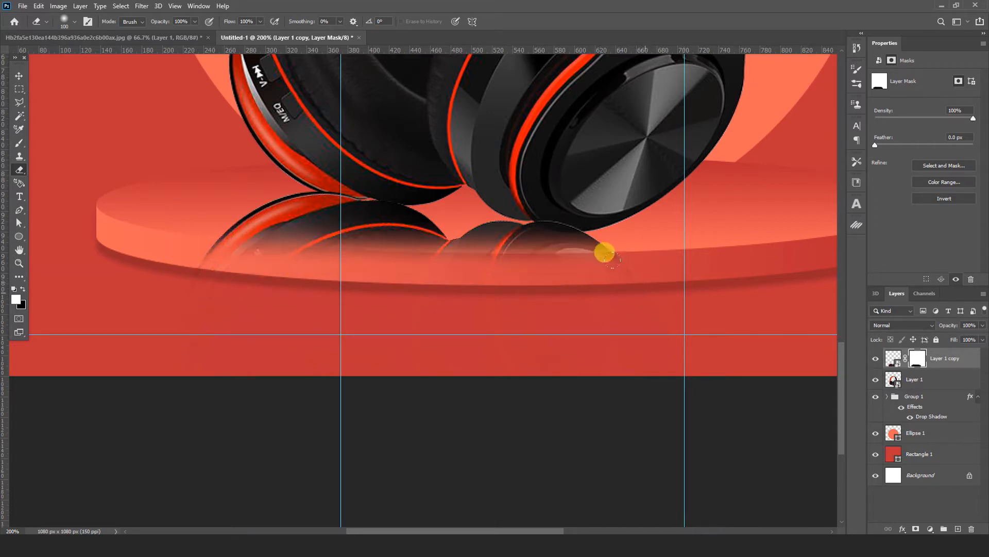
{"action": "key", "text": "bracketleft"}
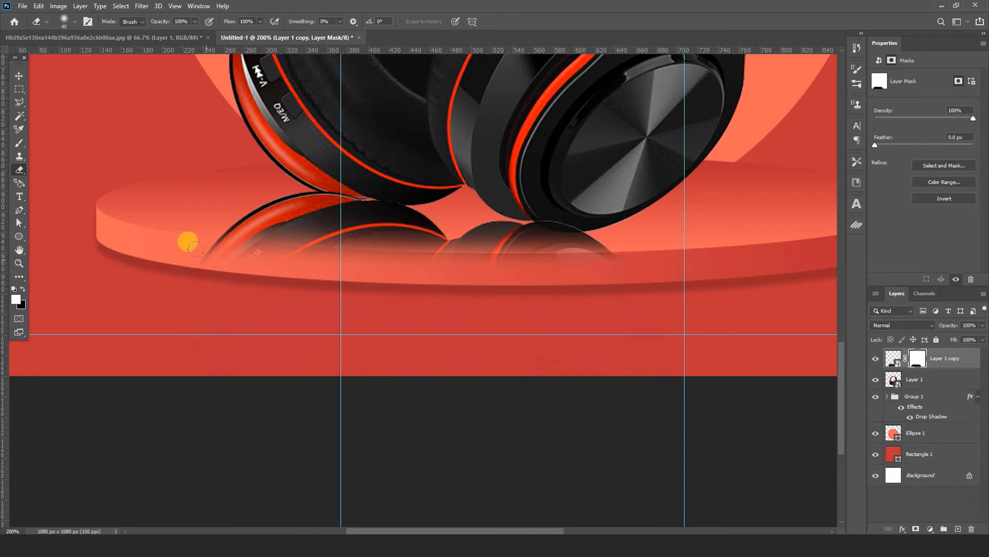
{"action": "mouse_move", "coordinate": [195, 249]}
{"action": "left_mouse_down"}
{"action": "mouse_move", "coordinate": [184, 249]}
{"action": "mouse_move", "coordinate": [549, 265]}
{"action": "mouse_move", "coordinate": [618, 256]}
{"action": "left_mouse_up"}
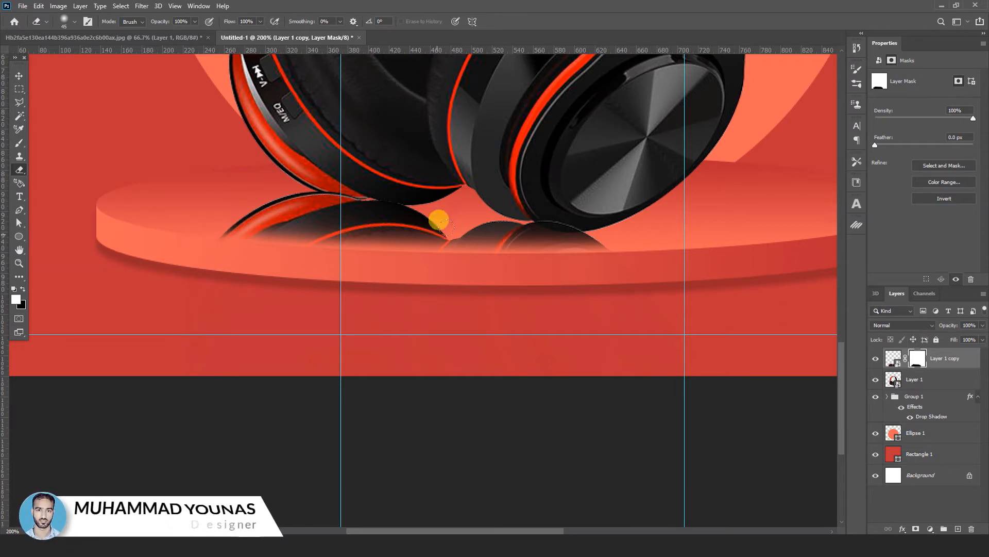
Step: Set the reflection layer's opacity to 20%
{"action": "left_click", "coordinate": [983, 325]}
{"action": "left_click", "coordinate": [957, 324]}
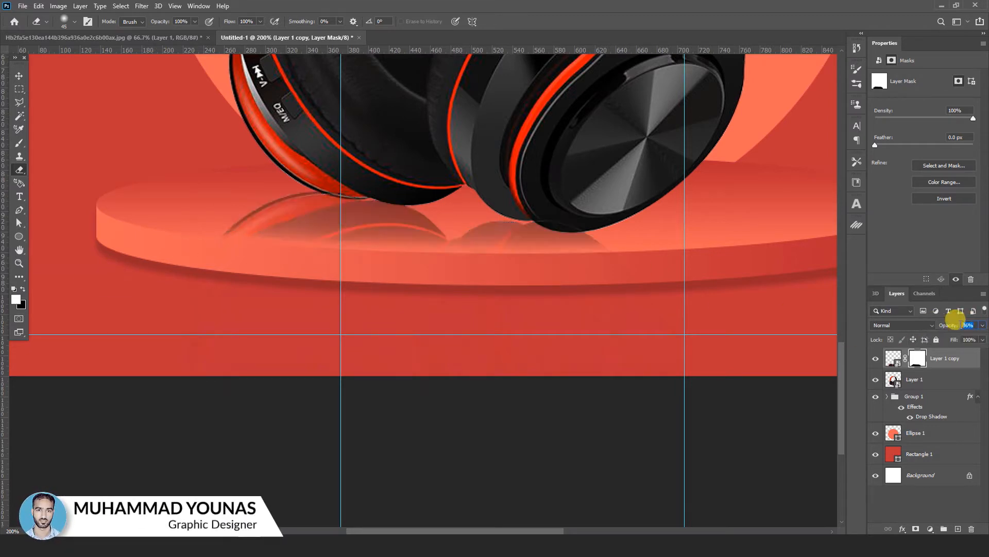
{"action": "type", "text": "20"}
{"action": "key", "text": "Return"}
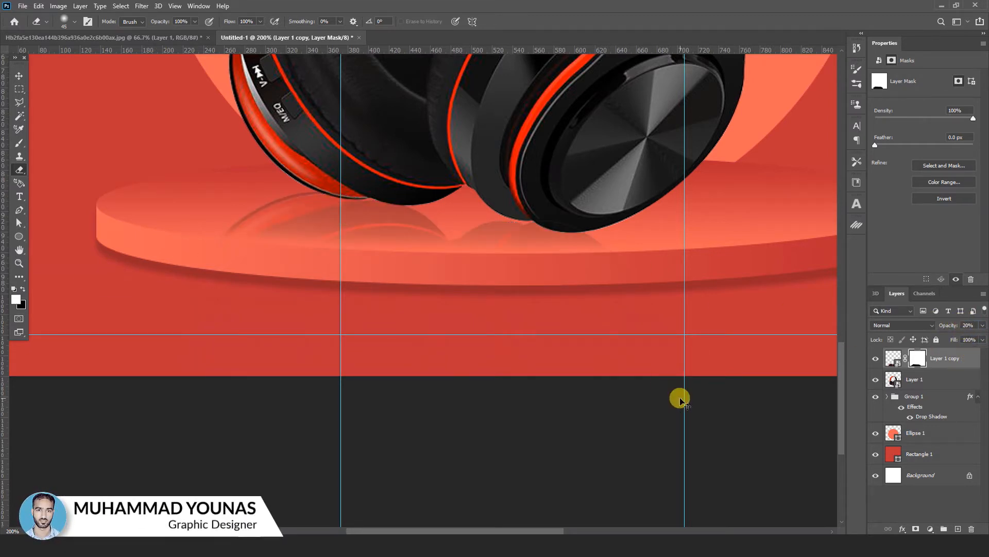
{"action": "key", "text": "ctrl+minus"}
{"action": "key", "text": "ctrl+minus"}
{"action": "left_click", "coordinate": [19, 76]}
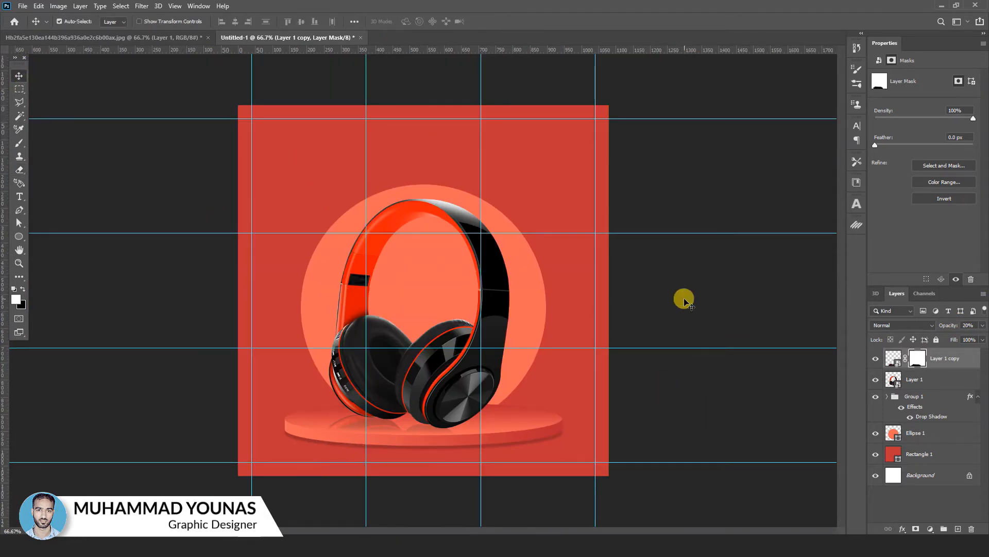
{"action": "left_click", "coordinate": [685, 299]}
Step: Draw a small recycle custom shape on a new layer in the post's upper-left corner, at the guide intersection
{"action": "left_click", "coordinate": [19, 237]}
{"action": "right_click", "coordinate": [19, 237]}
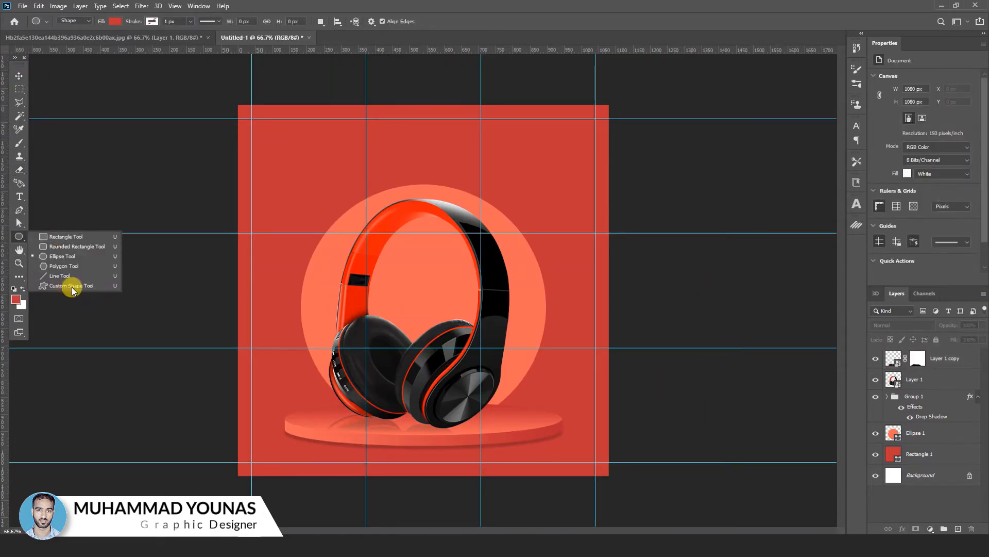
{"action": "left_click", "coordinate": [51, 285]}
{"action": "left_click", "coordinate": [418, 21]}
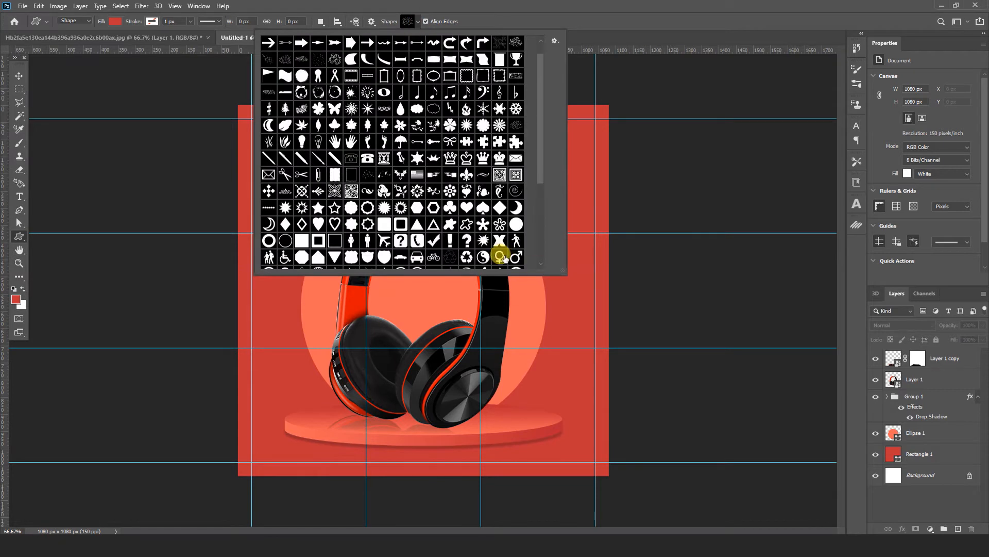
{"action": "left_click", "coordinate": [465, 256]}
{"action": "left_click", "coordinate": [936, 362]}
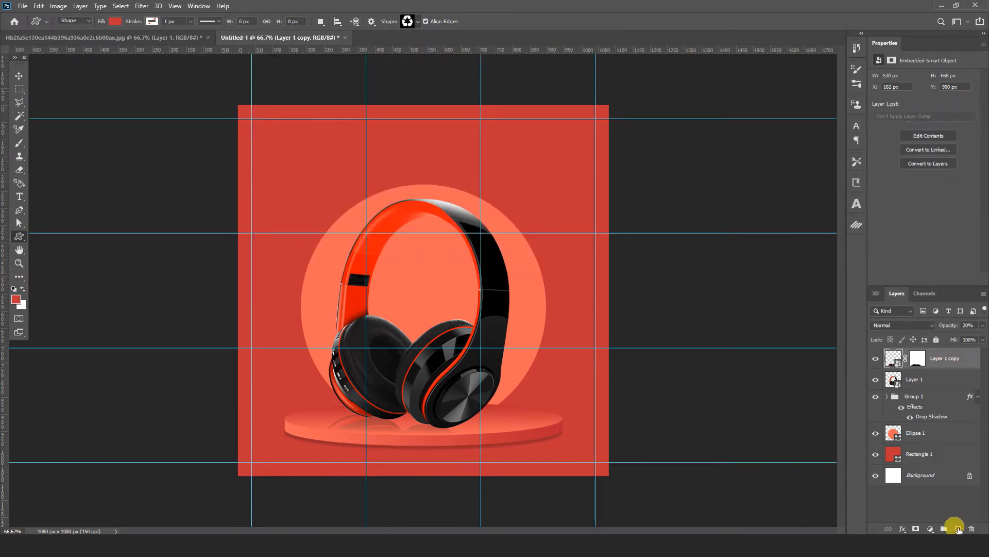
{"action": "left_click", "coordinate": [958, 529]}
{"action": "left_click_drag", "start_coordinate": [246, 118], "coordinate": [267, 138]}
Step: Change the recycle shape's fill colour to white
{"action": "double_click", "coordinate": [893, 358]}
{"action": "left_click", "coordinate": [675, 207]}
{"action": "left_click", "coordinate": [873, 214]}
{"action": "left_click", "coordinate": [19, 76]}
Step: Add the white Century Gothic text "DesignStudio" near the recycle logo on a new layer
{"action": "left_click", "coordinate": [19, 197]}
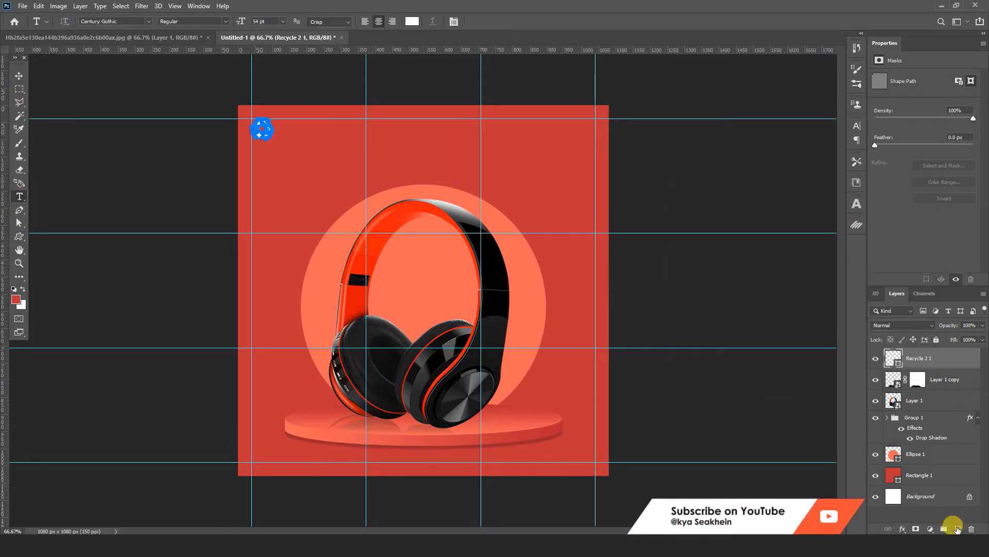
{"action": "left_click", "coordinate": [324, 149]}
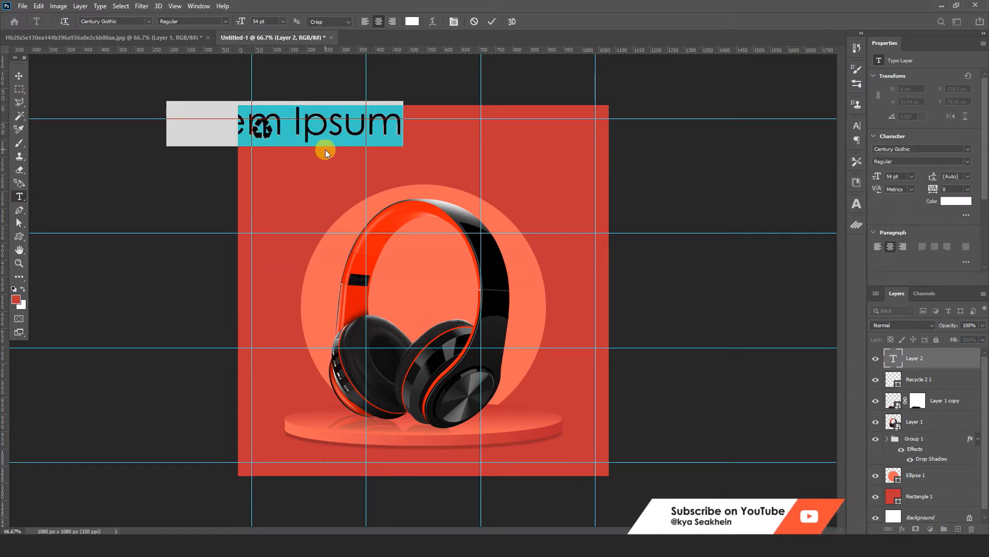
{"action": "type", "text": "Design"}
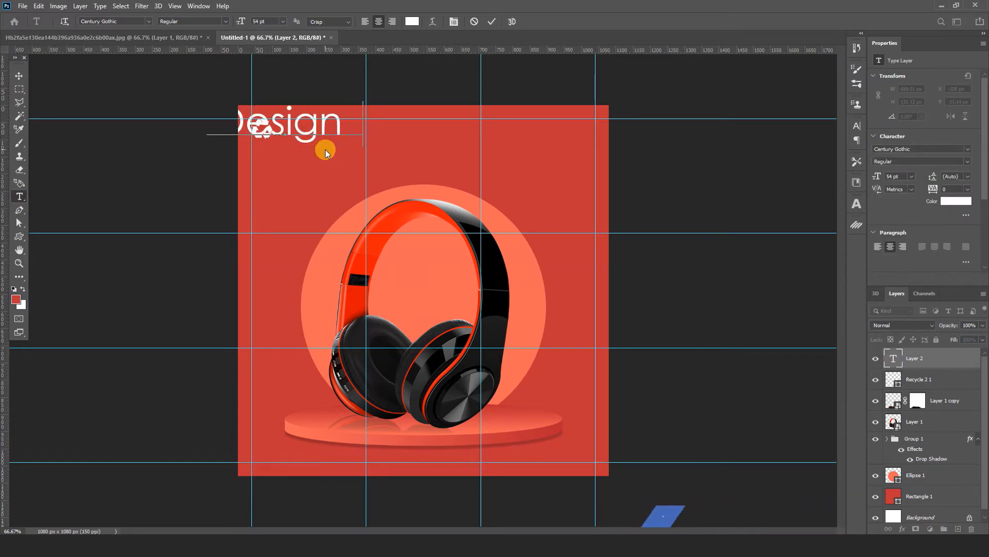
{"action": "type", "text": "Studio"}
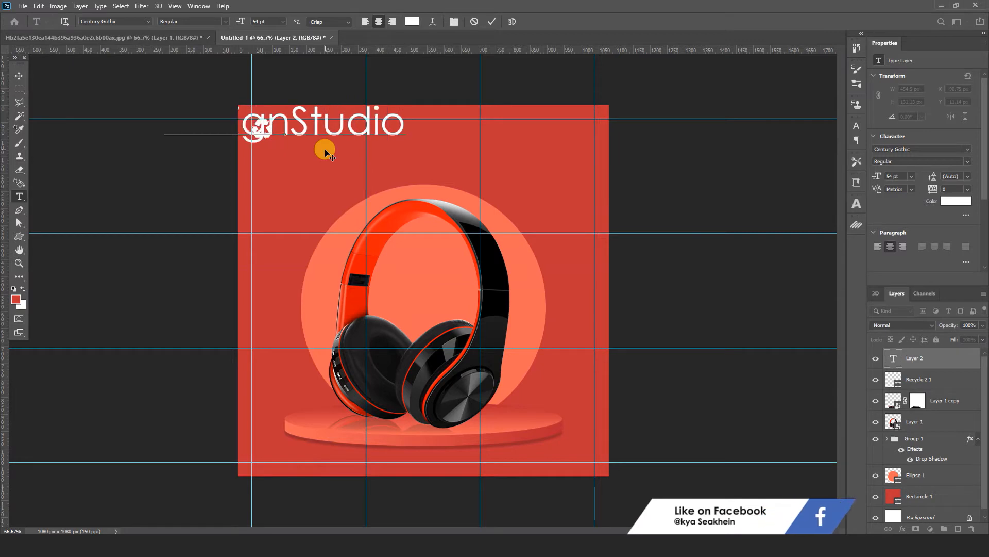
Step: Make the word "Studio" bold in the DesignStudio text
{"action": "left_click_drag", "start_coordinate": [290, 127], "coordinate": [455, 138]}
{"action": "left_click", "coordinate": [855, 126]}
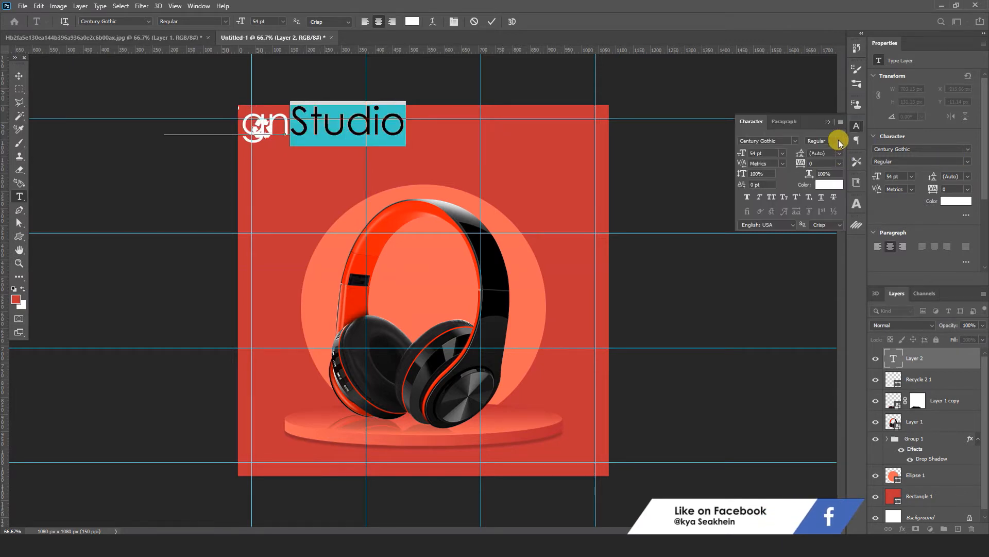
{"action": "left_click", "coordinate": [839, 139]}
{"action": "left_click", "coordinate": [846, 168]}
{"action": "left_click", "coordinate": [857, 126]}
{"action": "left_click", "coordinate": [20, 76]}
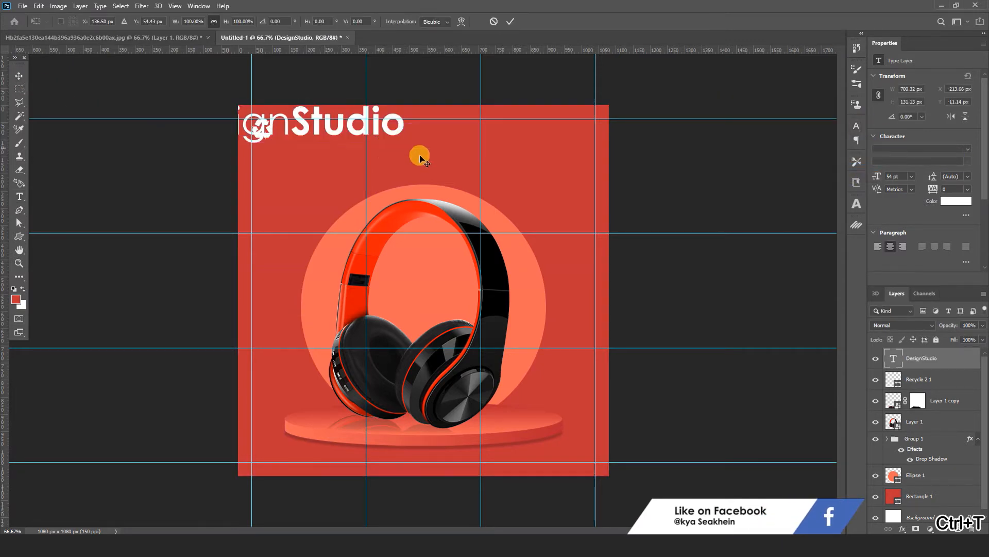
Step: Scale the DesignStudio text to about 272 px wide and place it just right of the recycle logo
{"action": "key", "text": "ctrl+t"}
{"action": "left_click_drag", "start_coordinate": [406, 149], "coordinate": [370, 135]}
{"action": "left_click", "coordinate": [508, 23]}
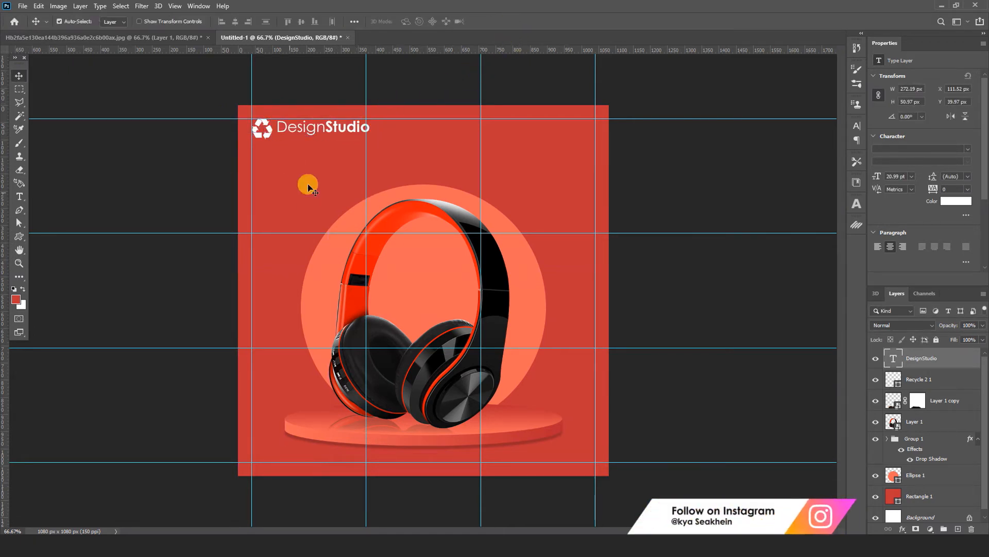
Step: Add the text "tageline here" in Myriad Pro below the DesignStudio name
{"action": "left_click", "coordinate": [20, 197]}
{"action": "left_click", "coordinate": [279, 139]}
{"action": "type", "text": "tagelin"}
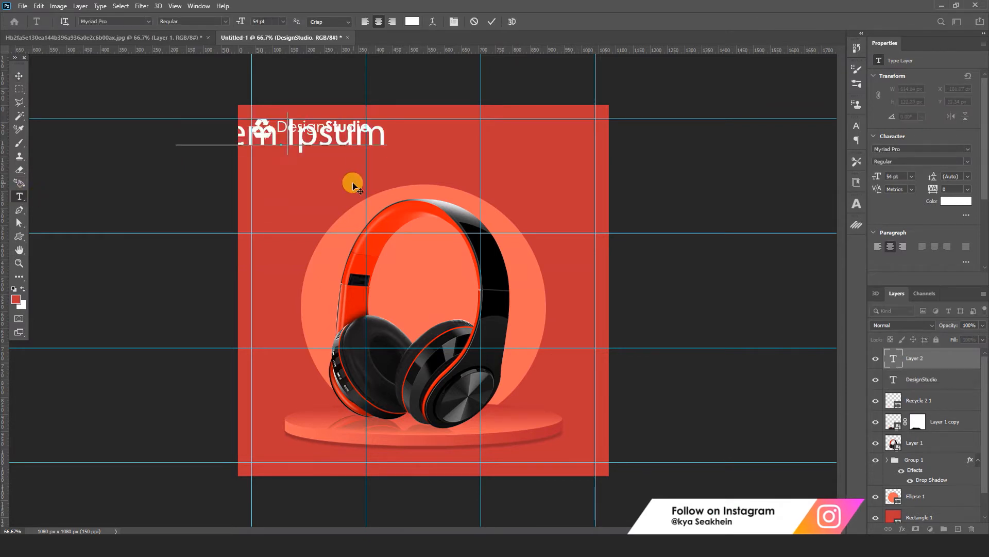
{"action": "key", "text": "BackSpace"}
{"action": "type", "text": "e here"}
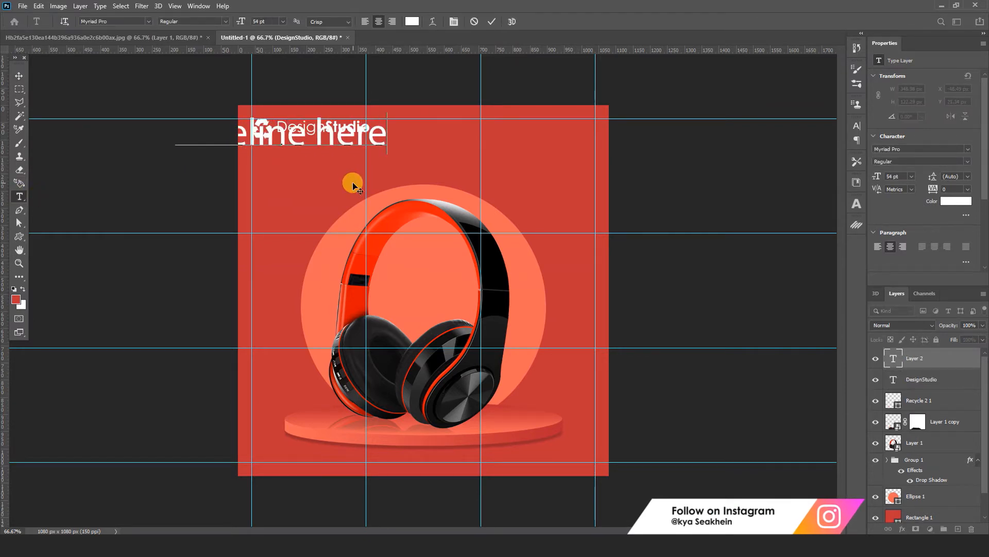
Step: Set the whole "tageline here" text to 10 pt with a tracking of 300
{"action": "key", "text": "ctrl+a"}
{"action": "left_click", "coordinate": [856, 127]}
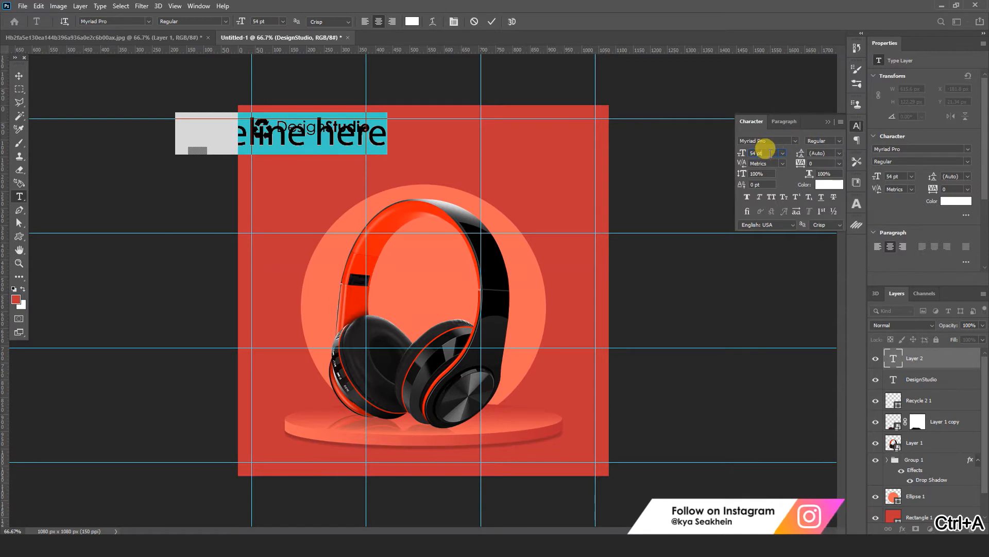
{"action": "left_click_drag", "start_coordinate": [766, 153], "coordinate": [728, 154]}
{"action": "type", "text": "10"}
{"action": "key", "text": "Return"}
{"action": "left_click_drag", "start_coordinate": [821, 163], "coordinate": [775, 167]}
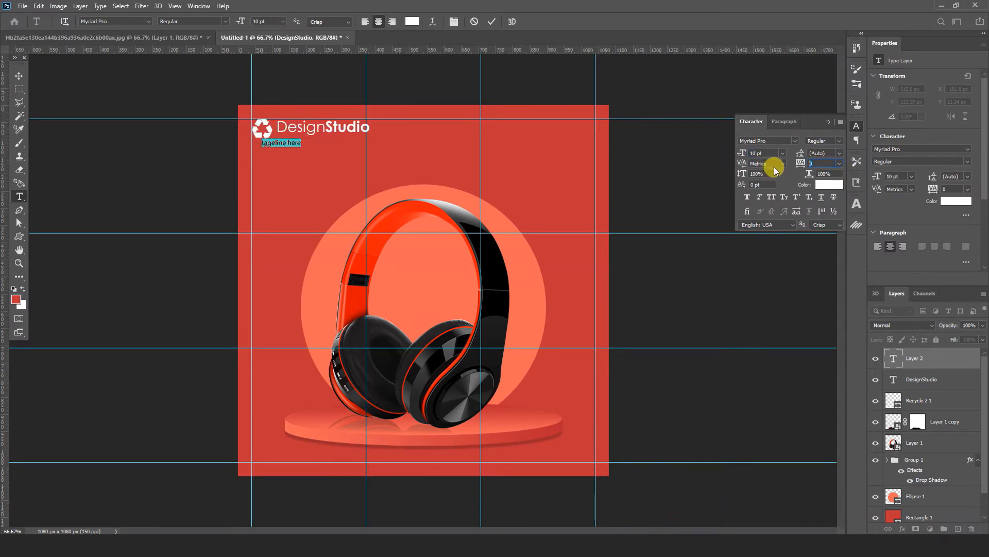
{"action": "type", "text": "300"}
{"action": "key", "text": "Return"}
{"action": "left_click", "coordinate": [839, 142]}
{"action": "left_click", "coordinate": [857, 127]}
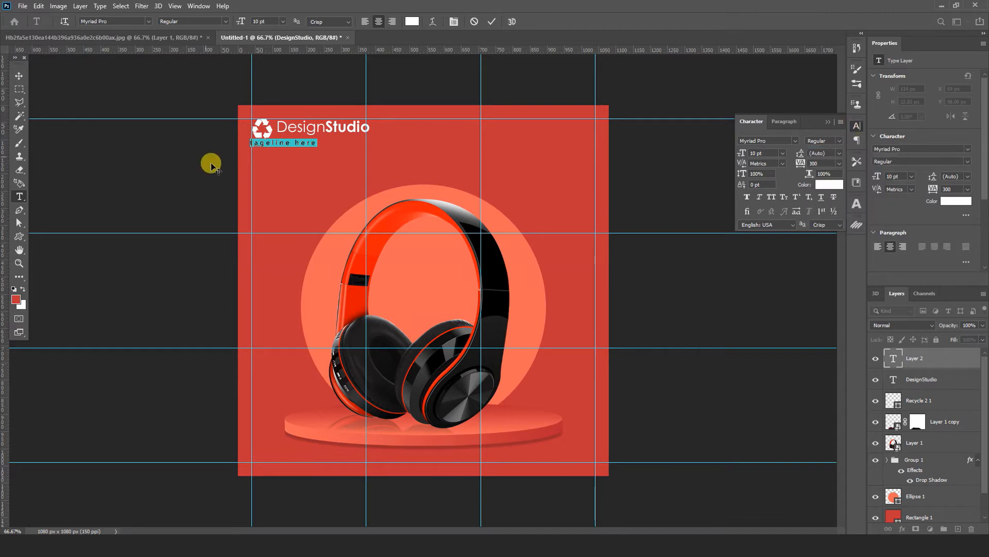
Step: Place the tagline directly beneath the DesignStudio name and scale it to about 268 px wide
{"action": "left_click", "coordinate": [19, 77]}
{"action": "left_click_drag", "start_coordinate": [299, 144], "coordinate": [328, 142]}
{"action": "left_click", "coordinate": [332, 144]}
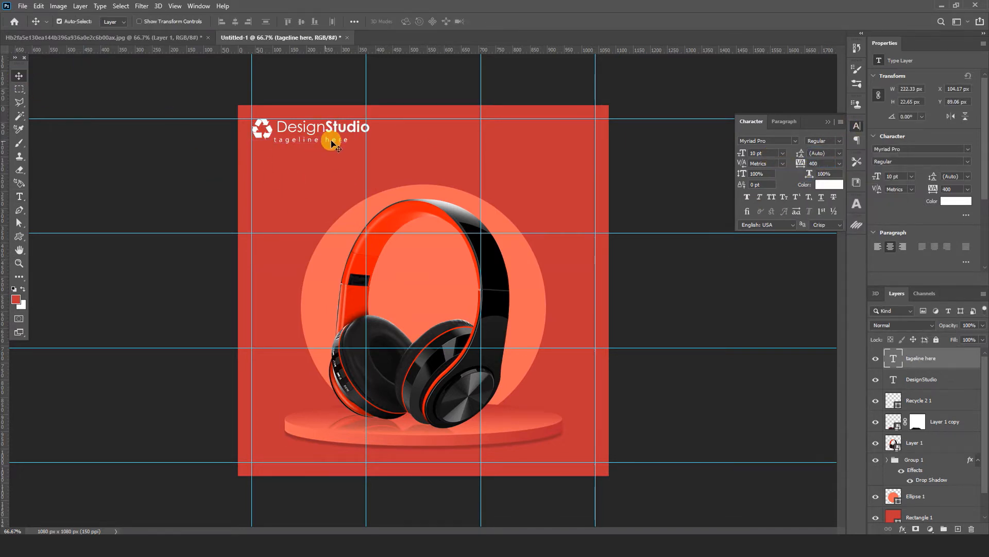
{"action": "key", "text": "ctrl+t"}
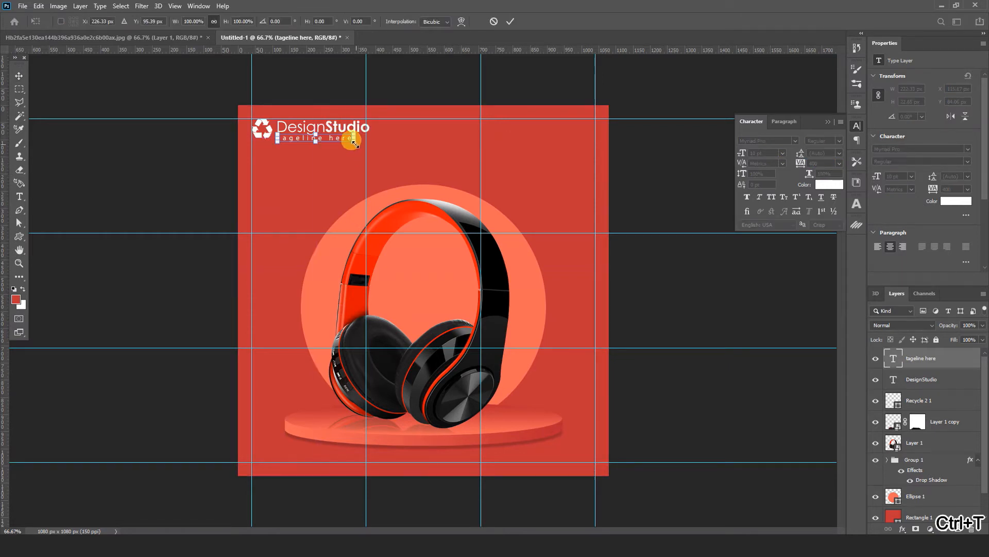
{"action": "left_click_drag", "start_coordinate": [351, 144], "coordinate": [368, 150]}
{"action": "left_click", "coordinate": [510, 21]}
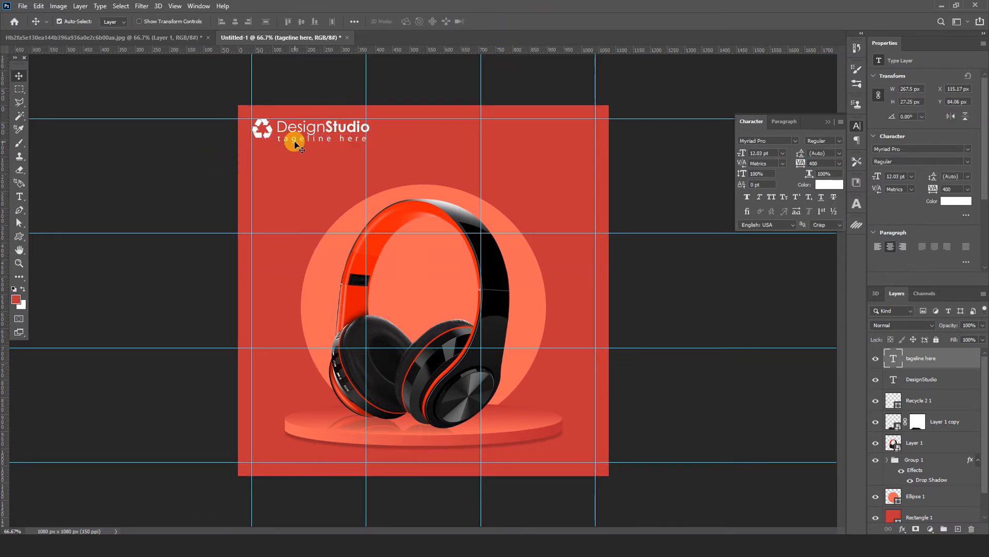
{"action": "left_click", "coordinate": [262, 128]}
{"action": "key", "text": "ctrl+t"}
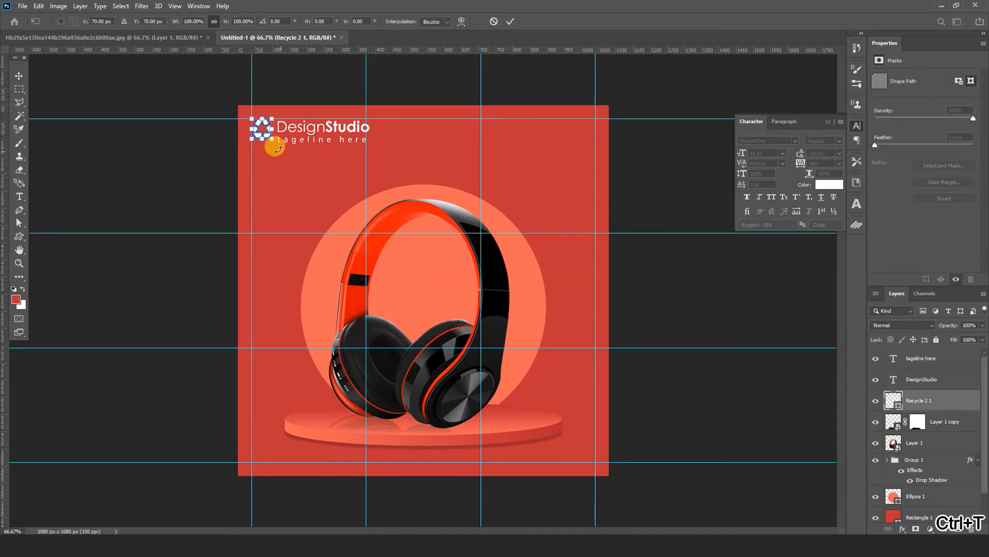
{"action": "left_click", "coordinate": [510, 21]}
Step: Scale the DesignStudio name and tagline together to about 71% so they sit compactly beside the recycle logo
{"action": "left_click", "coordinate": [341, 140], "text": "ctrl"}
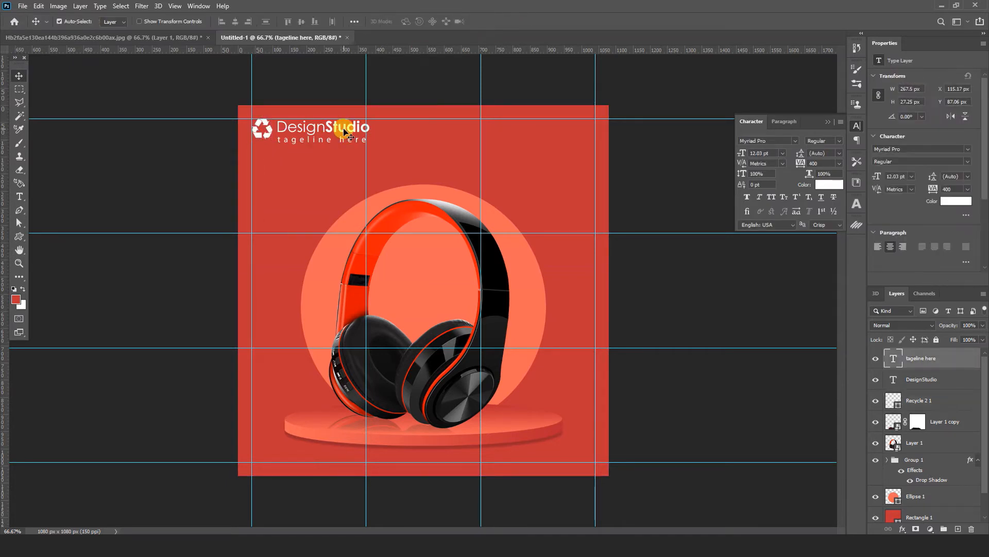
{"action": "left_click", "coordinate": [344, 129], "text": "ctrl+shift"}
{"action": "key", "text": "ctrl+t"}
{"action": "left_click_drag", "start_coordinate": [370, 144], "coordinate": [345, 137]}
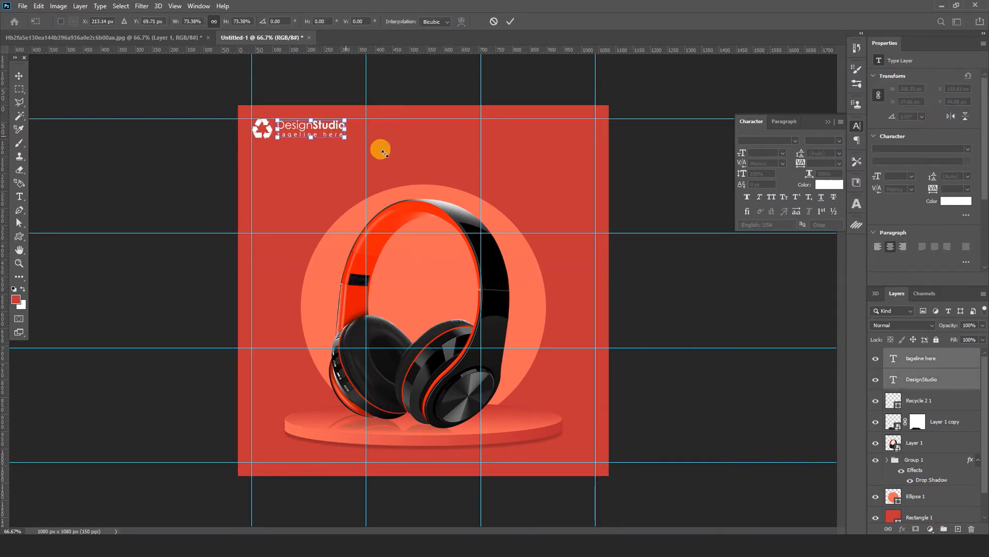
{"action": "key", "text": "Left"}
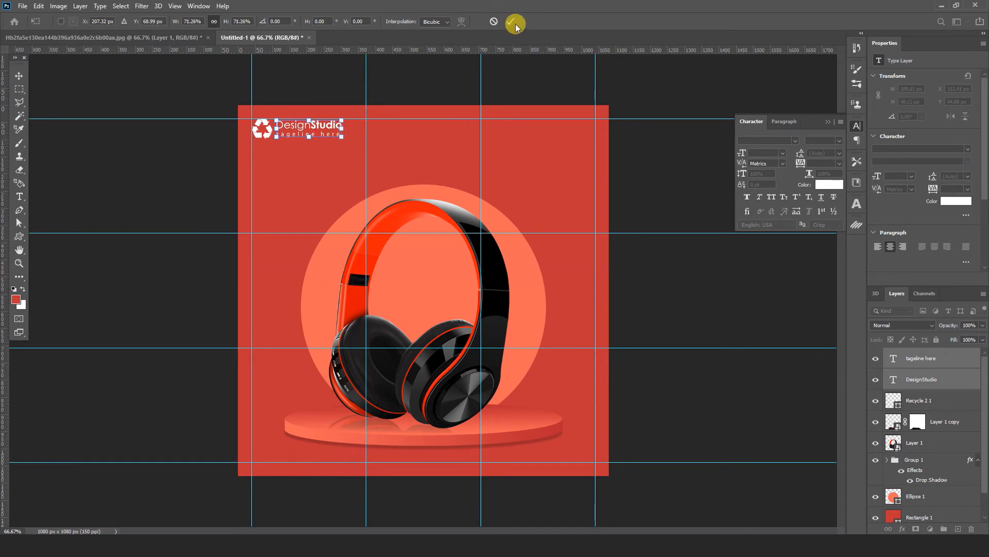
{"action": "left_click", "coordinate": [511, 21]}
{"action": "left_click", "coordinate": [628, 277]}
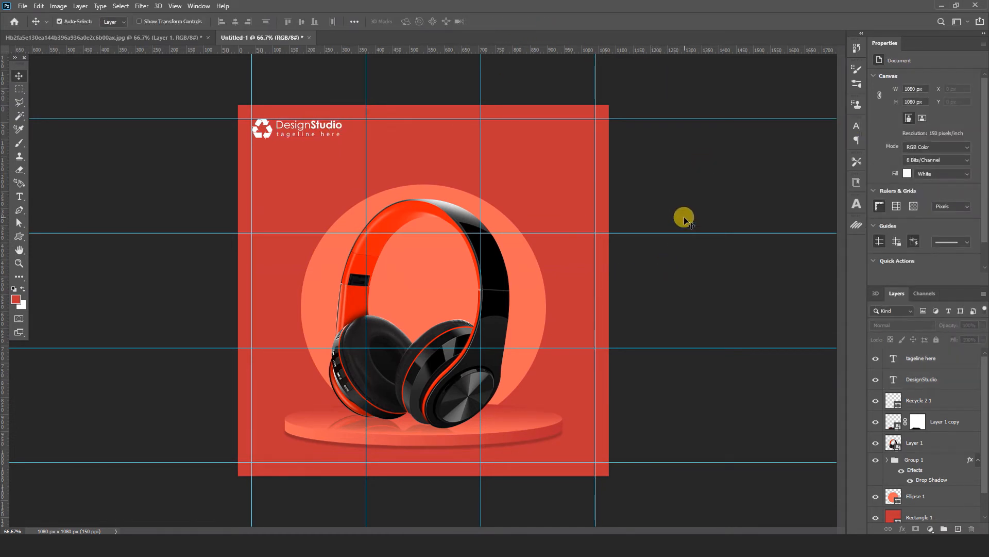
Step: Draw a thought-bubble custom shape about 313 × 299 px beside the left of the headphones
{"action": "left_click", "coordinate": [19, 236]}
{"action": "left_click", "coordinate": [56, 285]}
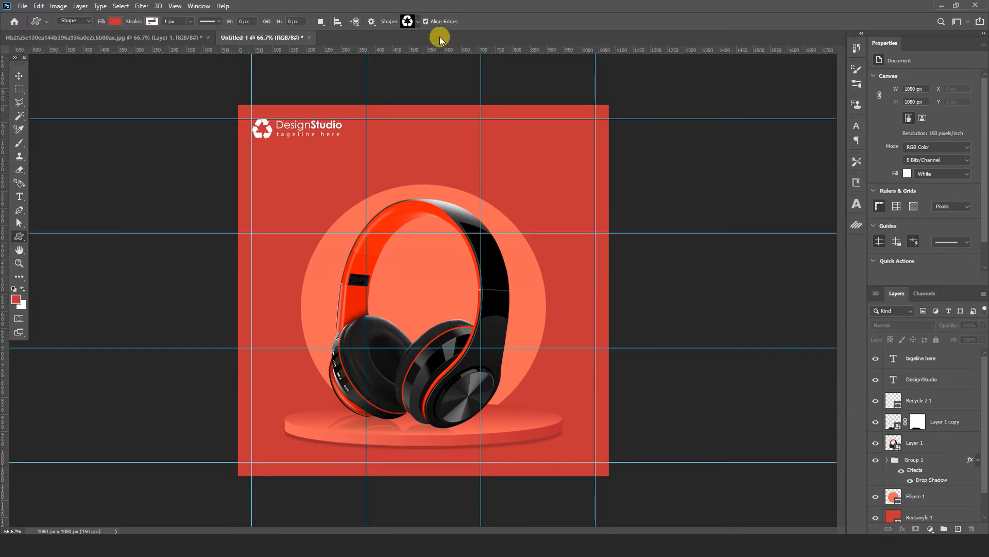
{"action": "left_click", "coordinate": [418, 21]}
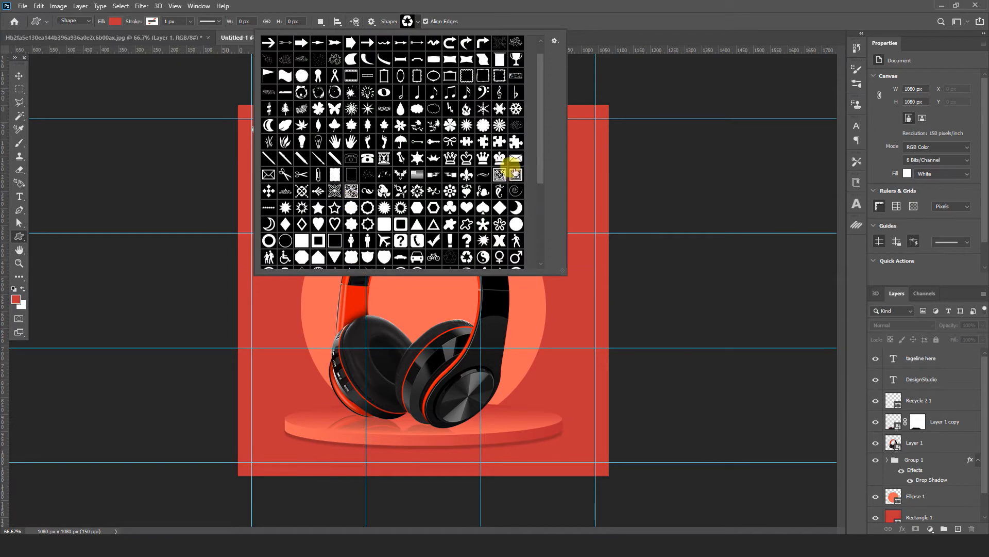
{"action": "left_click_drag", "start_coordinate": [542, 184], "coordinate": [540, 242]}
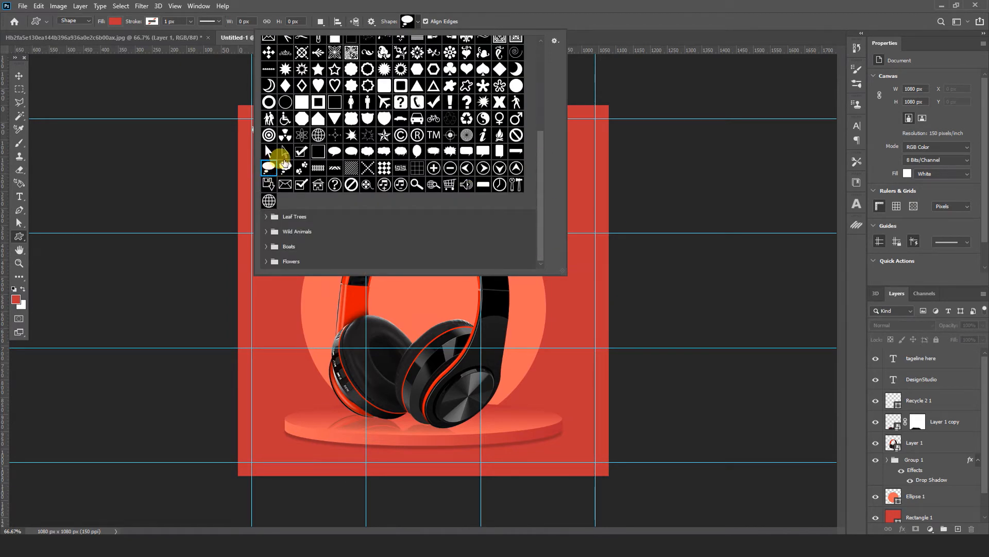
{"action": "left_click", "coordinate": [269, 166]}
{"action": "left_click_drag", "start_coordinate": [266, 291], "coordinate": [320, 352]}
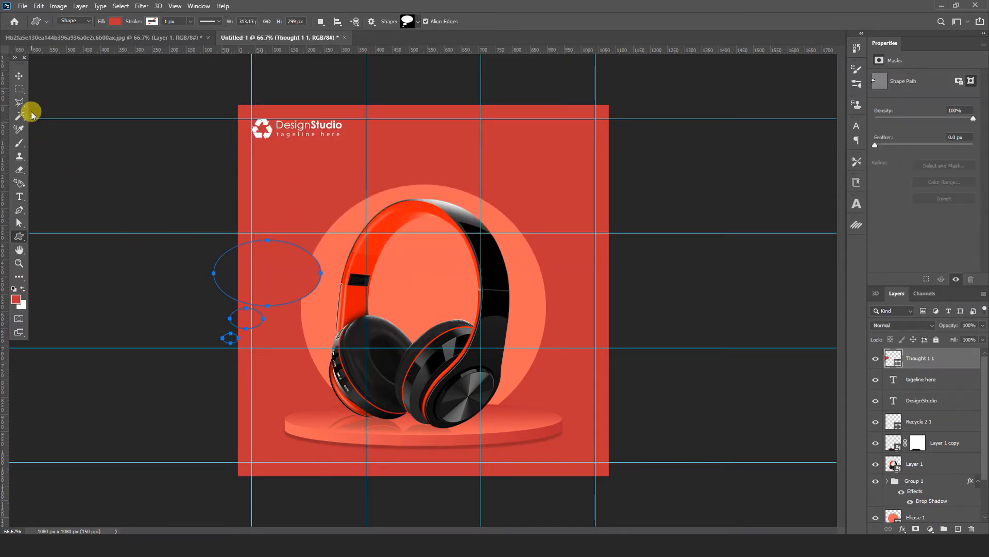
Step: Scale the thought bubble to about 74% and align its left edge with the leftmost vertical guide
{"action": "left_click", "coordinate": [19, 78]}
{"action": "left_click_drag", "start_coordinate": [276, 249], "coordinate": [309, 286]}
{"action": "key", "text": "ctrl+t"}
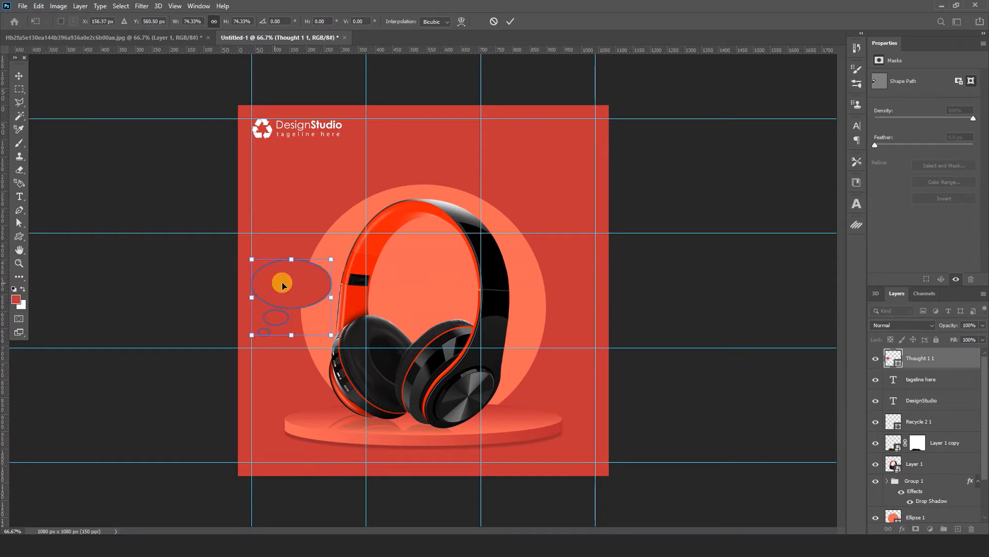
{"action": "left_click", "coordinate": [967, 382]}
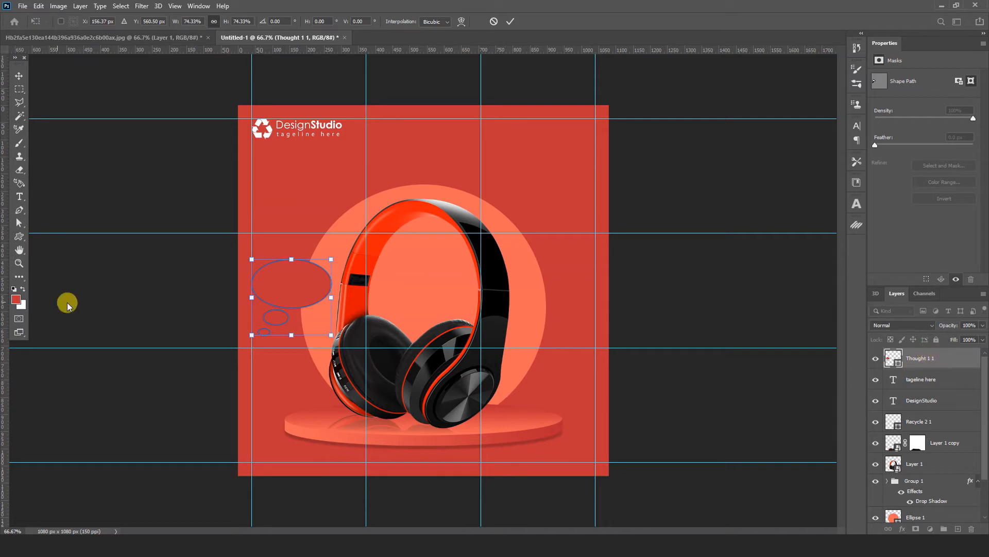
Step: Fill the thought bubble with the dark grey of the workspace background and give it a 2 px white stroke
{"action": "double_click", "coordinate": [886, 360]}
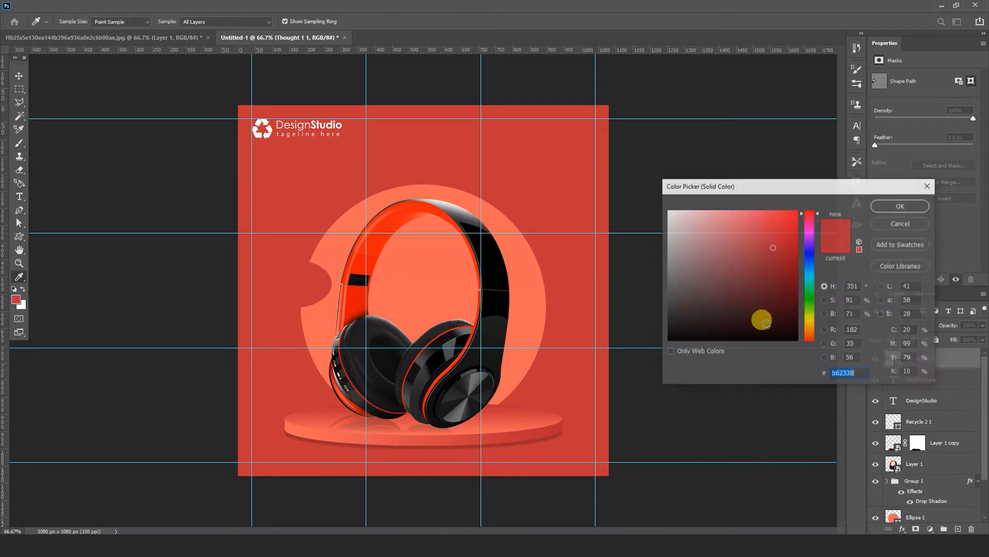
{"action": "left_click", "coordinate": [630, 289]}
{"action": "left_click", "coordinate": [901, 206]}
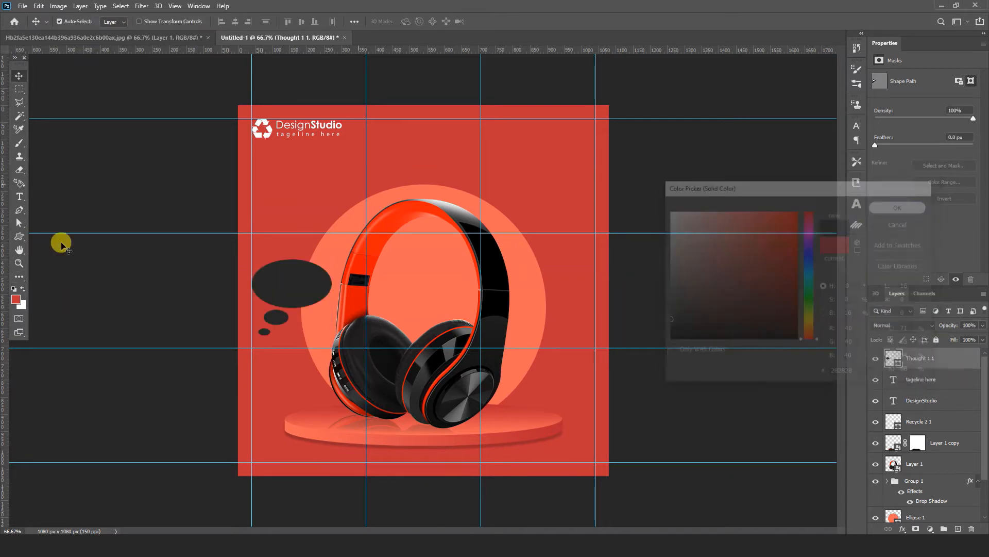
{"action": "left_click", "coordinate": [19, 236]}
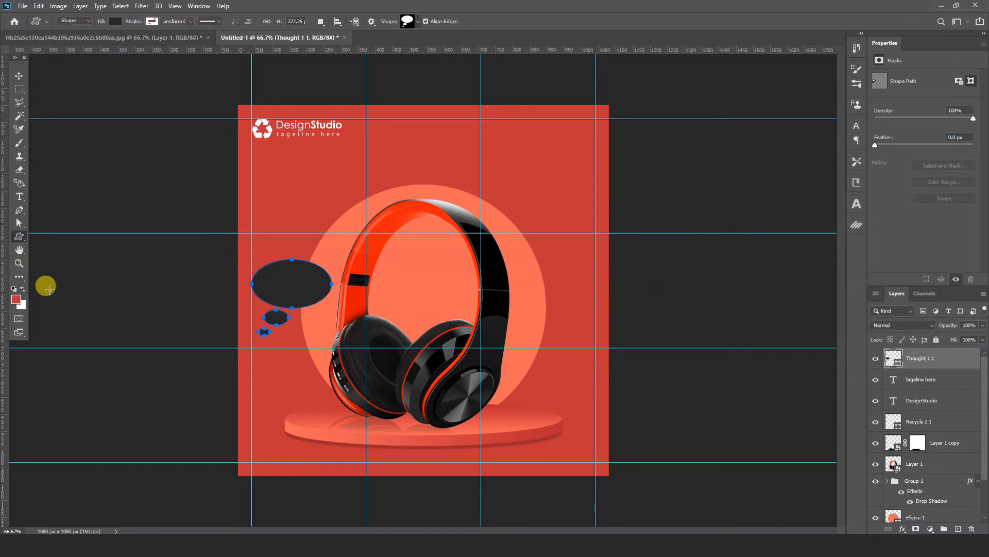
{"action": "left_click", "coordinate": [153, 22]}
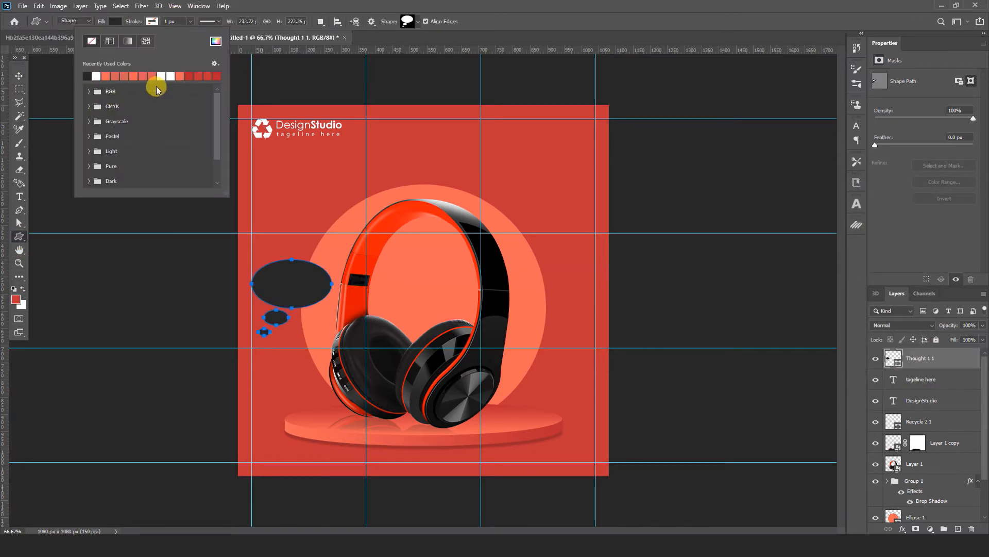
{"action": "left_click", "coordinate": [162, 76]}
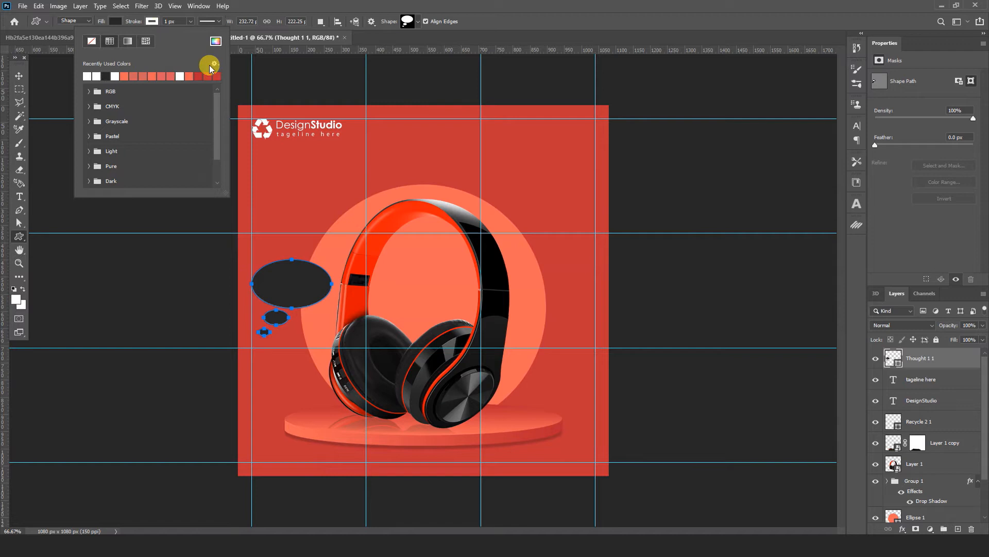
{"action": "left_click", "coordinate": [175, 21]}
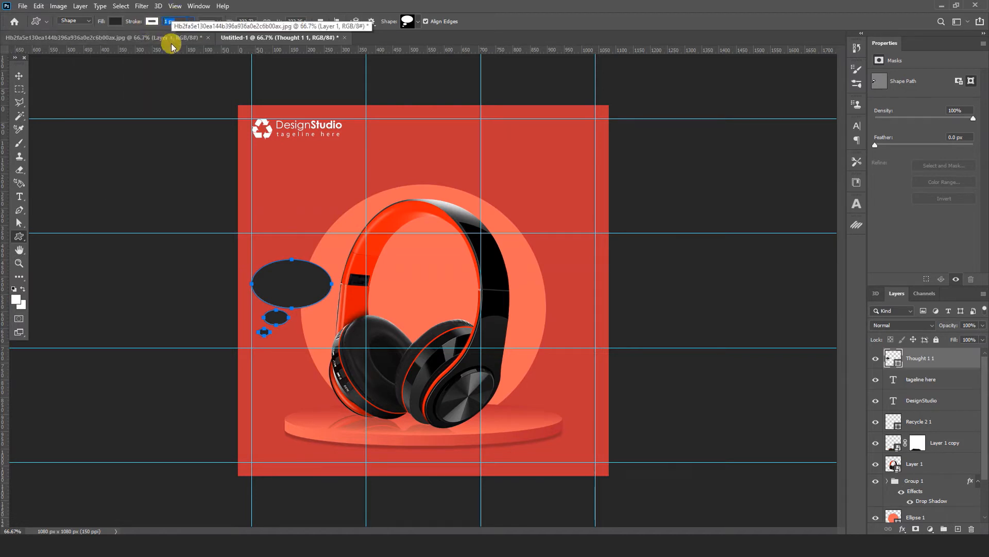
Step: Flip the thought bubble horizontally so its small circles trail toward the headphones
{"action": "left_click", "coordinate": [18, 77]}
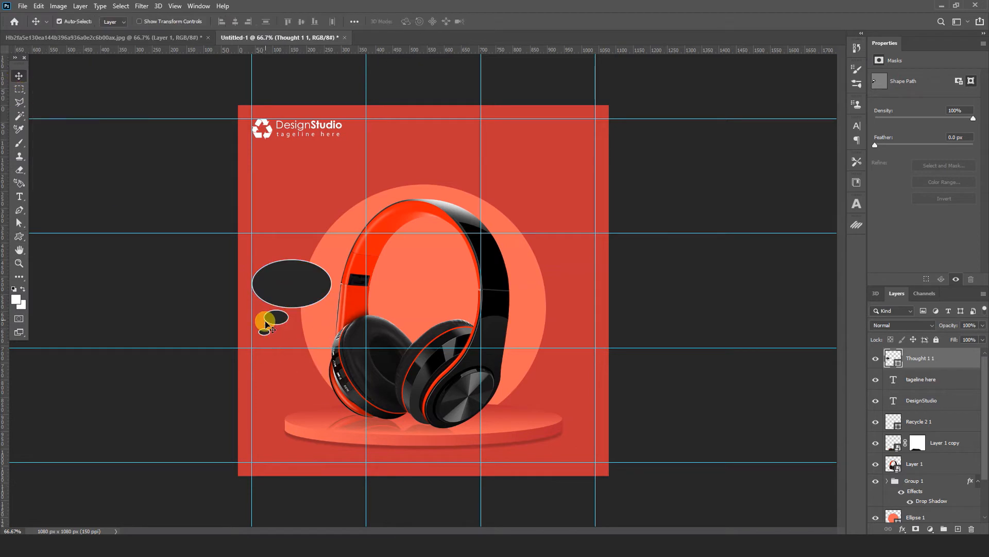
{"action": "key", "text": "ctrl+t"}
{"action": "right_click", "coordinate": [289, 292]}
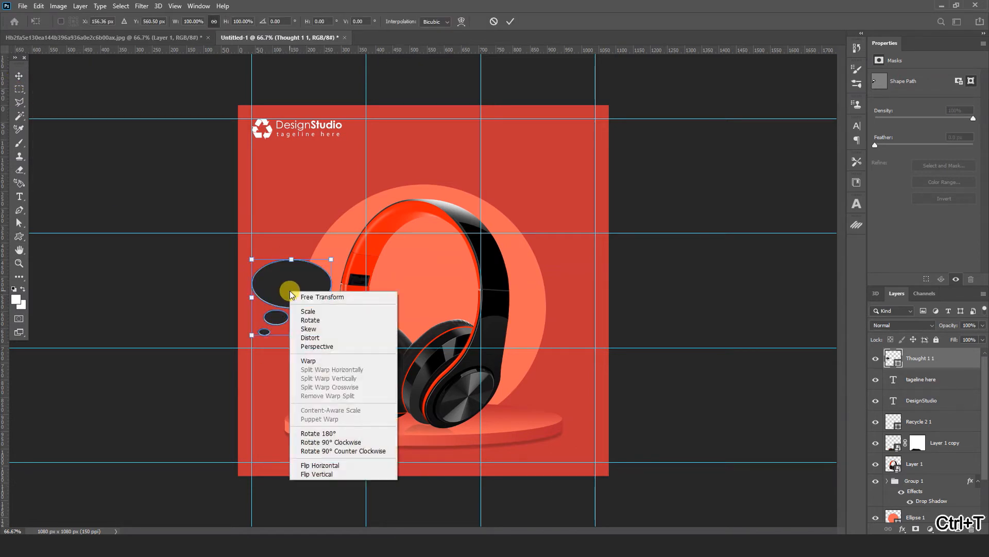
{"action": "left_click", "coordinate": [322, 465]}
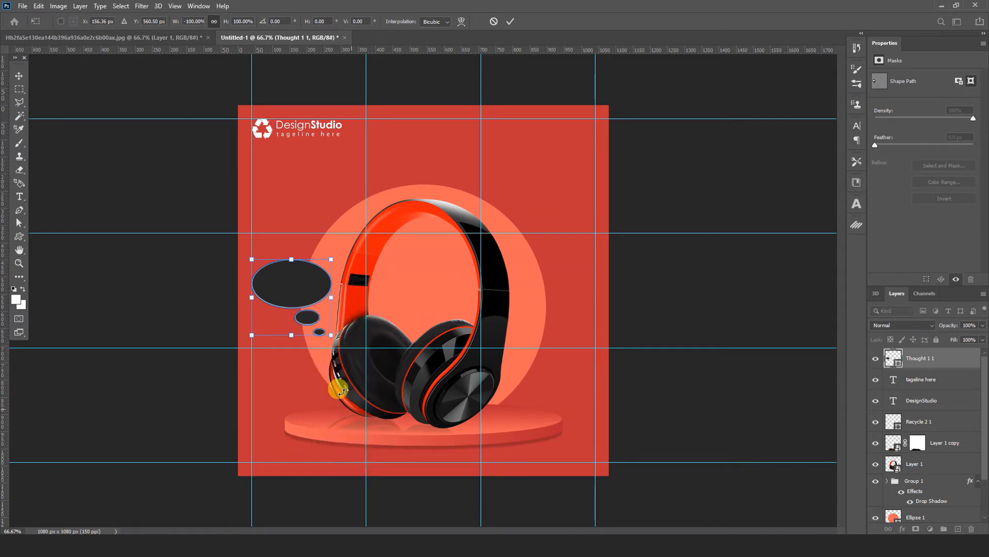
{"action": "left_click", "coordinate": [509, 25]}
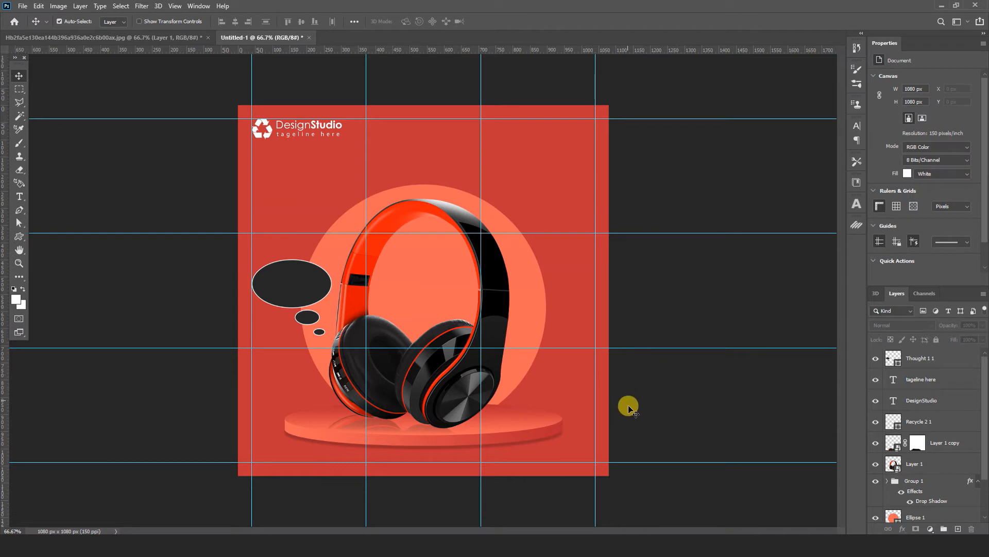
Step: Add the white 10 pt Myriad Pro text "UPTO" above the thought bubble
{"action": "left_click", "coordinate": [19, 196]}
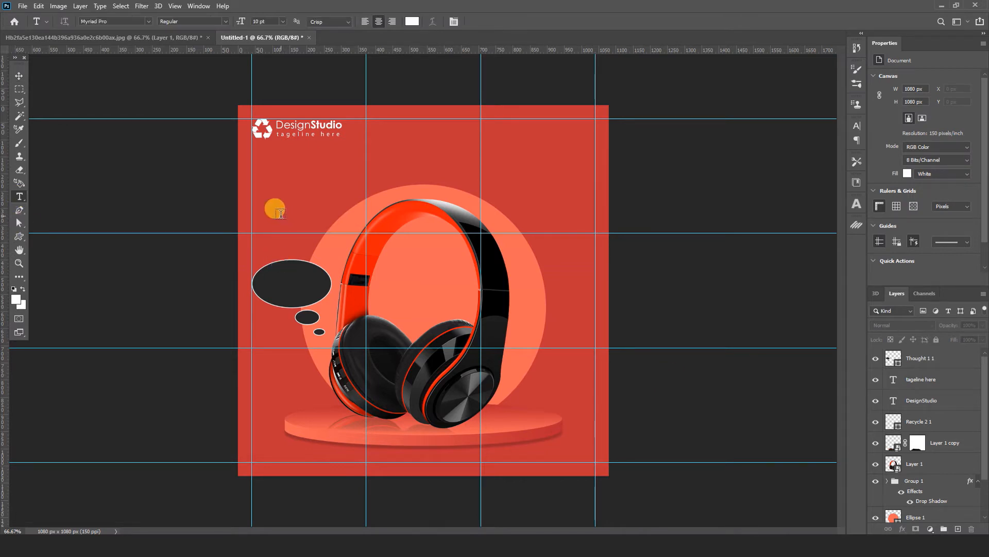
{"action": "left_click", "coordinate": [285, 216]}
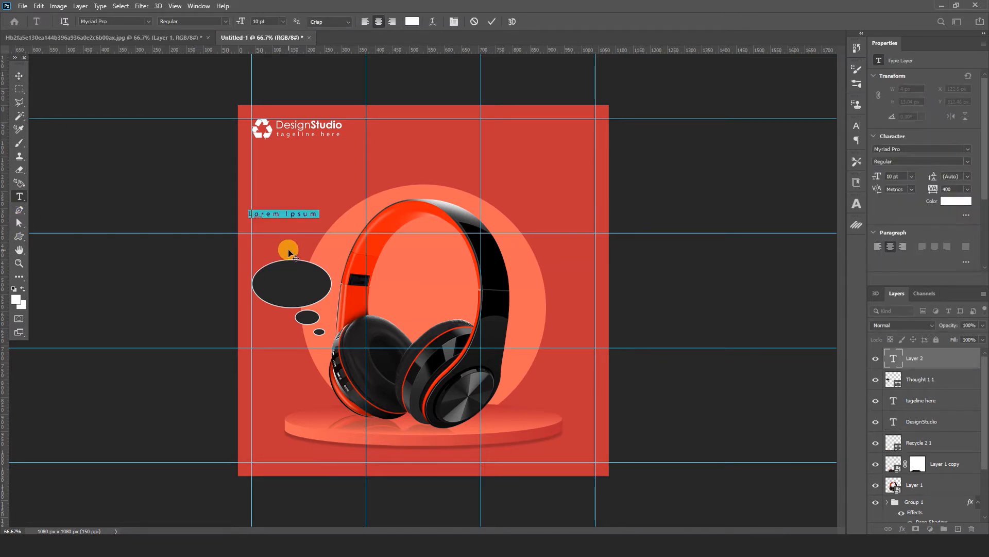
{"action": "type", "text": "UPTO"}
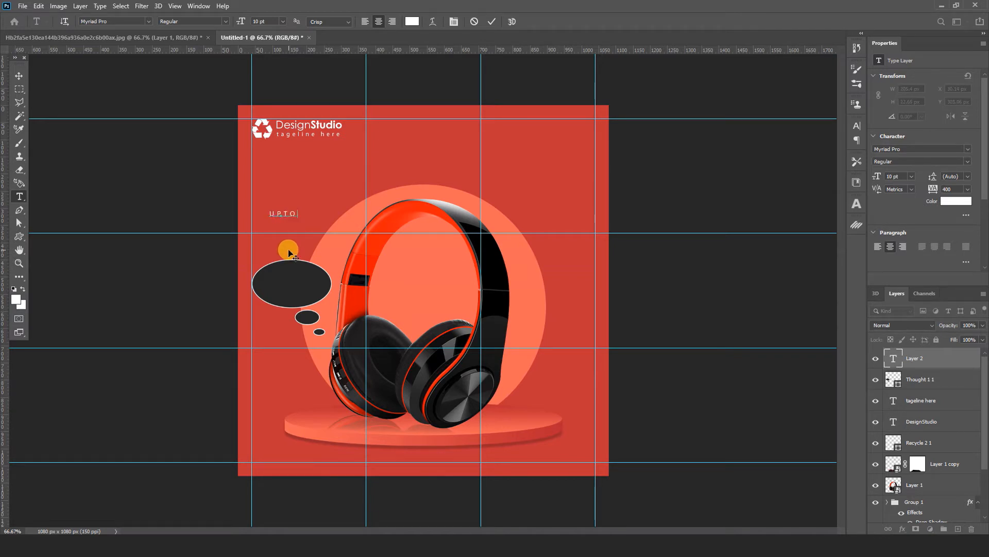
{"action": "left_click", "coordinate": [18, 76]}
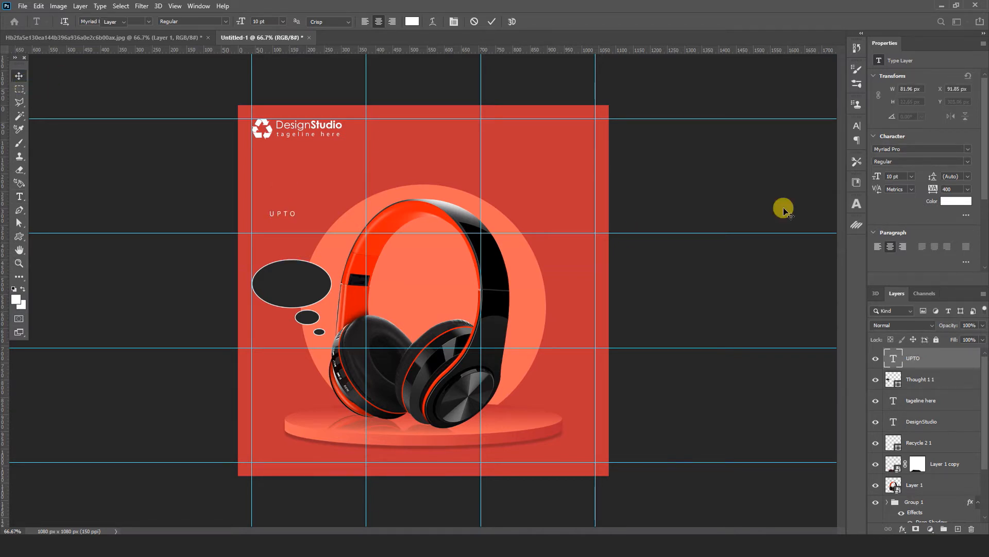
Step: Set the UPTO text's tracking to 0 and place it inside the upper part of the thought bubble
{"action": "left_click", "coordinate": [855, 133]}
{"action": "left_click", "coordinate": [823, 163]}
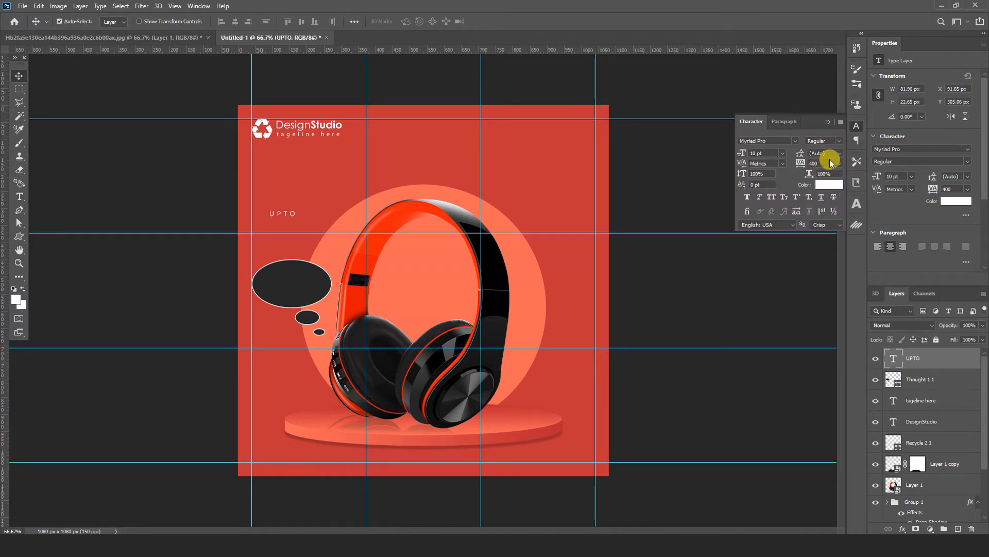
{"action": "type", "text": "0"}
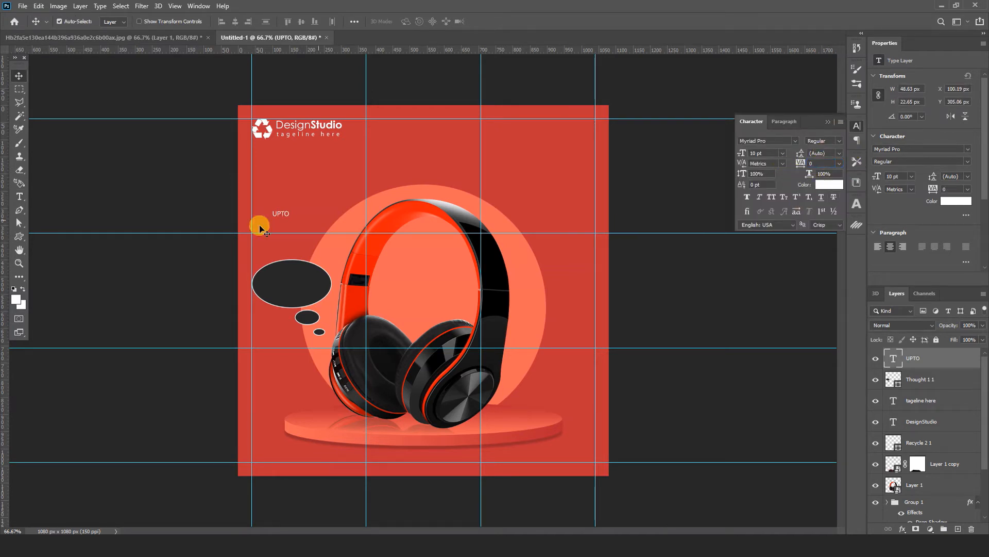
{"action": "left_click_drag", "start_coordinate": [284, 215], "coordinate": [294, 272]}
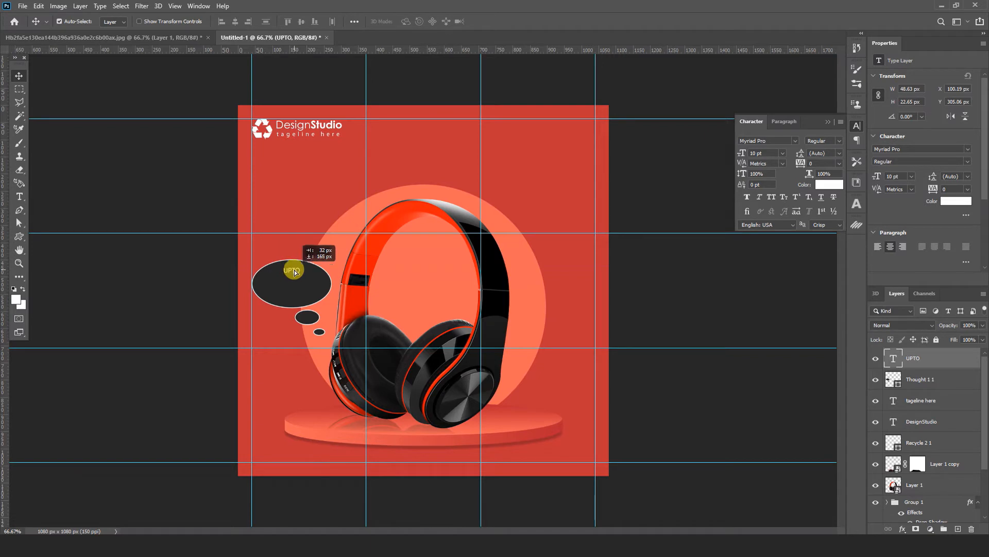
Step: Add the white 10 pt Myriad Pro text "60%" and place it below "UPTO" inside the thought bubble
{"action": "left_click", "coordinate": [18, 202]}
{"action": "left_click", "coordinate": [279, 182]}
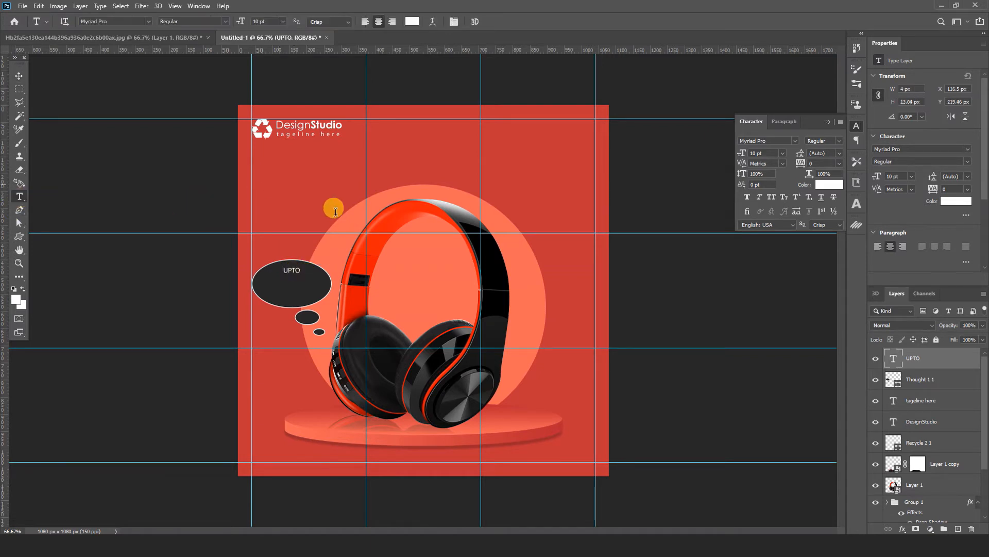
{"action": "type", "text": "60"}
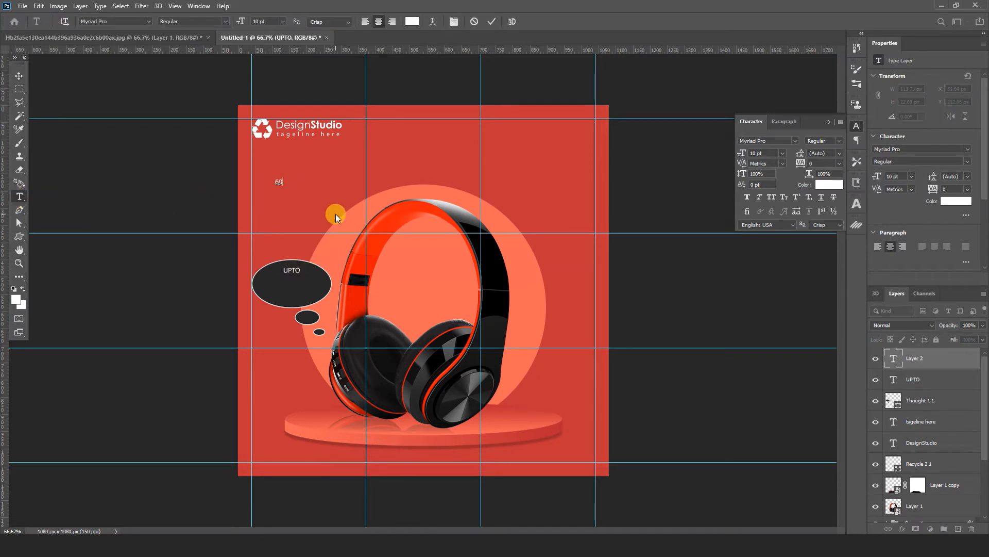
{"action": "type", "text": "%"}
{"action": "left_click", "coordinate": [20, 76]}
{"action": "left_click_drag", "start_coordinate": [280, 181], "coordinate": [295, 294]}
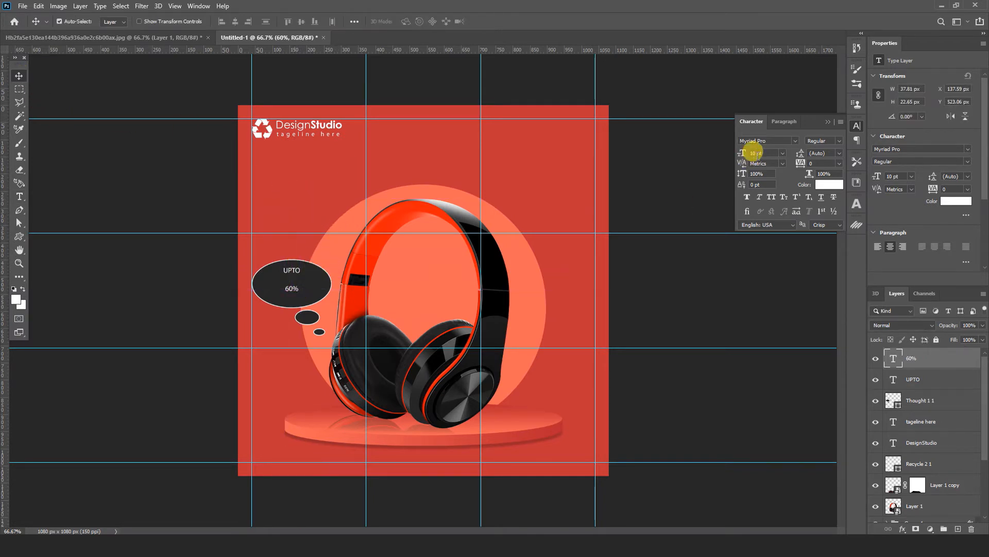
Step: Set the "60%" text to 72 pt Lato Bold and shift it over the thought bubble
{"action": "left_click", "coordinate": [763, 152]}
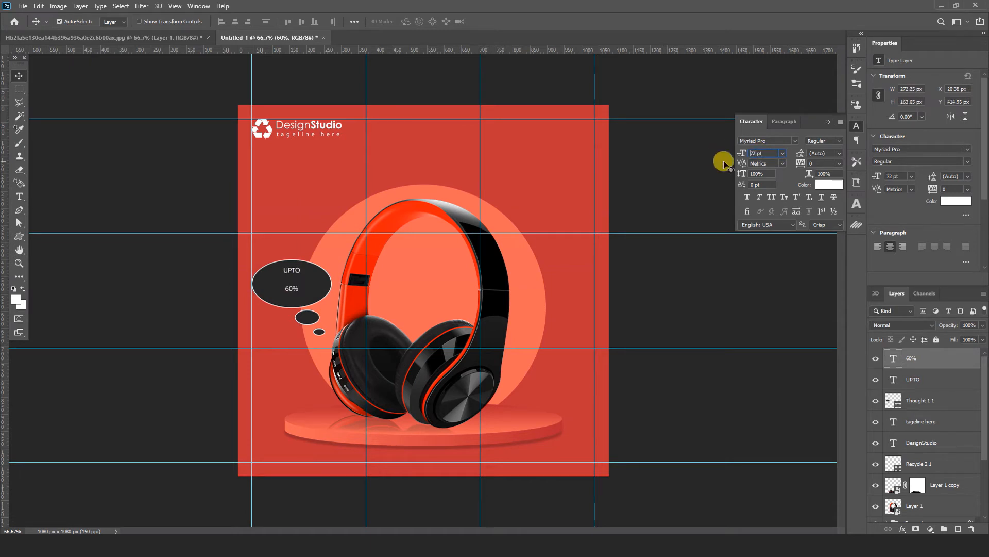
{"action": "type", "text": "72"}
{"action": "key", "text": "Return"}
{"action": "left_click_drag", "start_coordinate": [330, 286], "coordinate": [334, 287]}
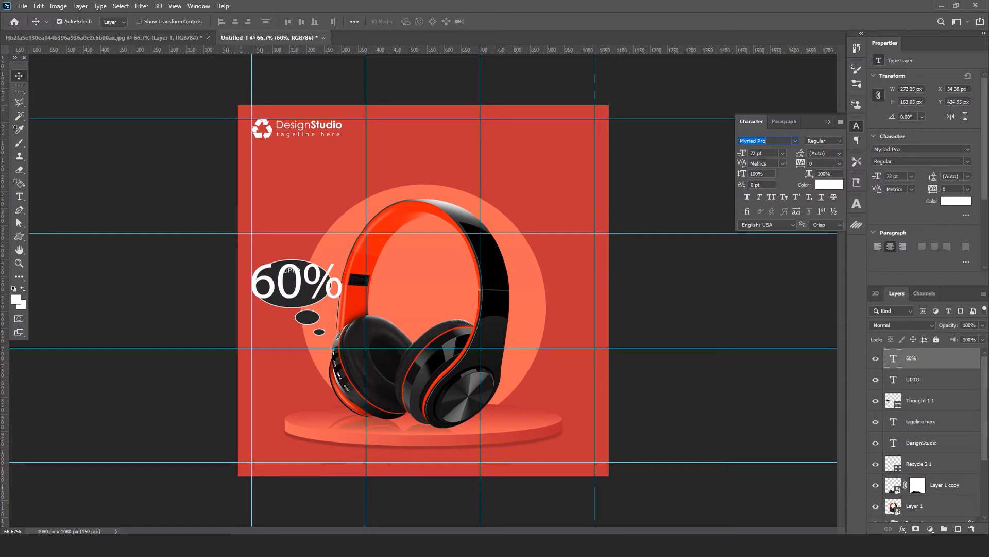
{"action": "type", "text": "Lato"}
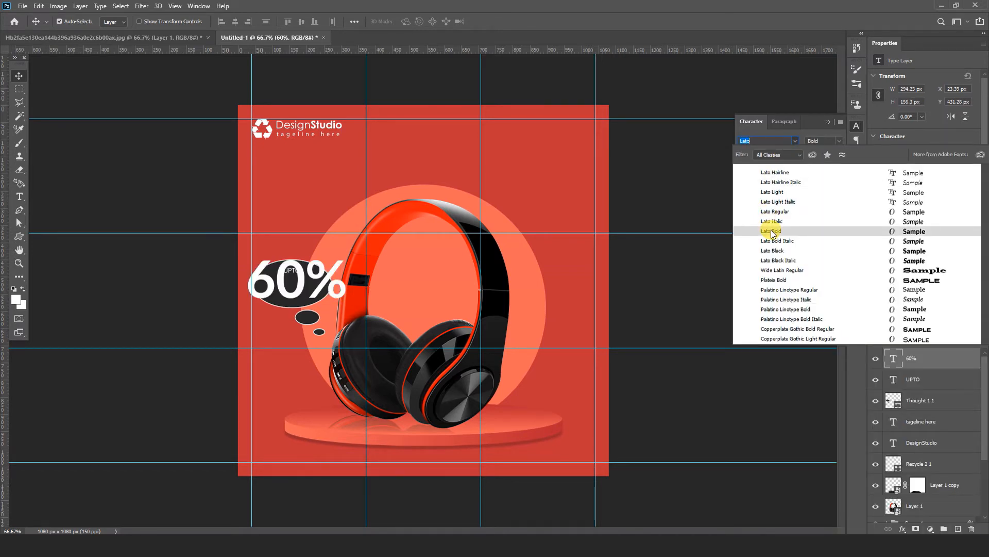
{"action": "left_click", "coordinate": [772, 233]}
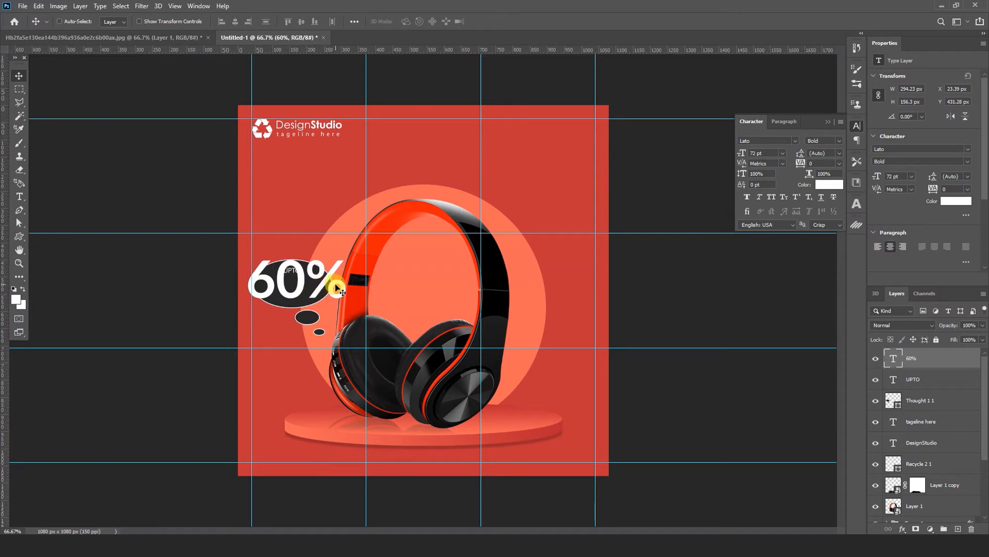
Step: Scale the "60%" text down to about 51% (36.88 pt) so it fits inside the thought bubble under "UPTO"
{"action": "key", "text": "ctrl+t"}
{"action": "left_click_drag", "start_coordinate": [343, 256], "coordinate": [311, 284]}
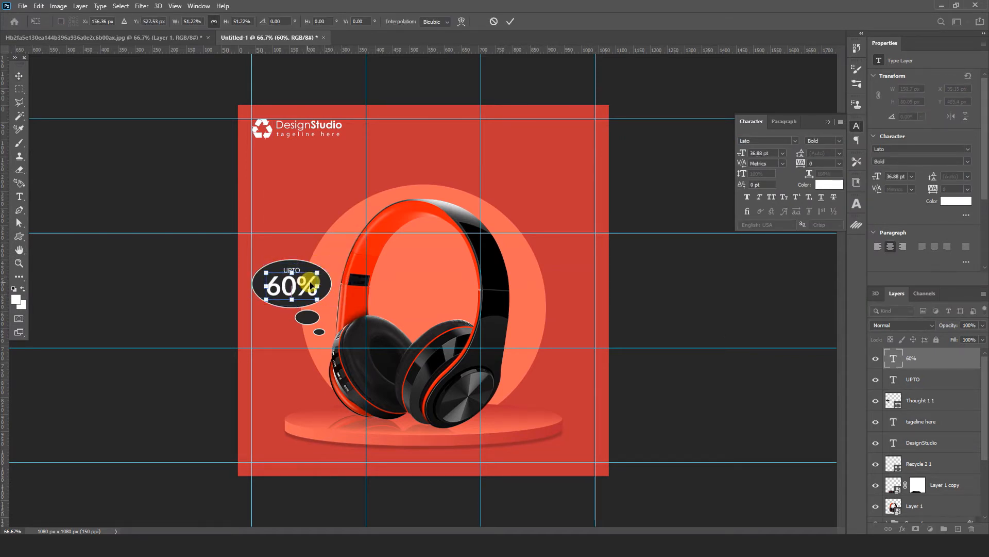
{"action": "left_click", "coordinate": [512, 23]}
{"action": "left_click", "coordinate": [857, 127]}
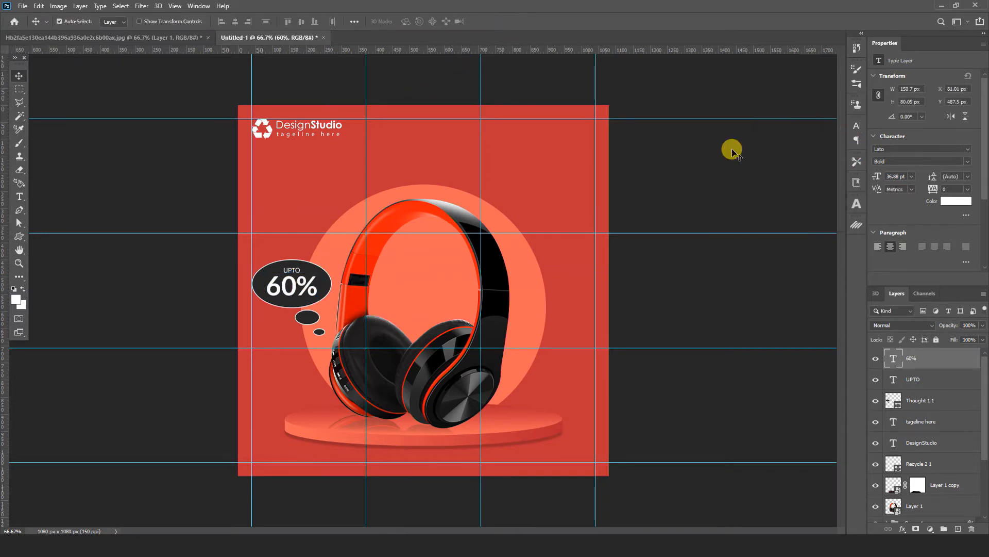
Step: Stretch the thought bubble downward to about 113% of its height and move "UPTO" and "60%" slightly higher inside it
{"action": "key", "text": "ctrl+plus"}
{"action": "key", "text": "ctrl+plus"}
{"action": "left_click_drag", "start_coordinate": [84, 344], "coordinate": [472, 270]}
{"action": "left_click", "coordinate": [449, 299], "text": "ctrl"}
{"action": "key", "text": "ctrl+t"}
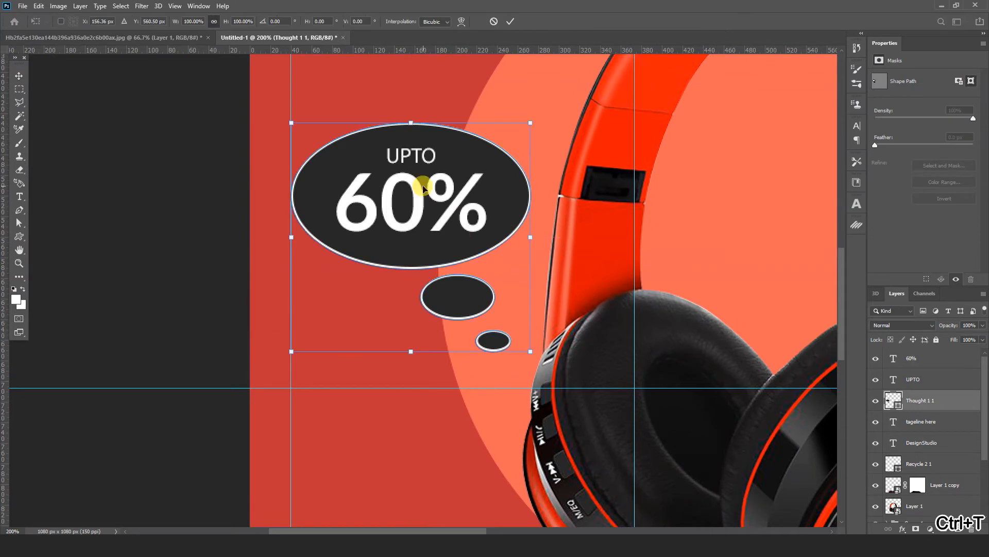
{"action": "left_click_drag", "start_coordinate": [408, 351], "coordinate": [413, 381]}
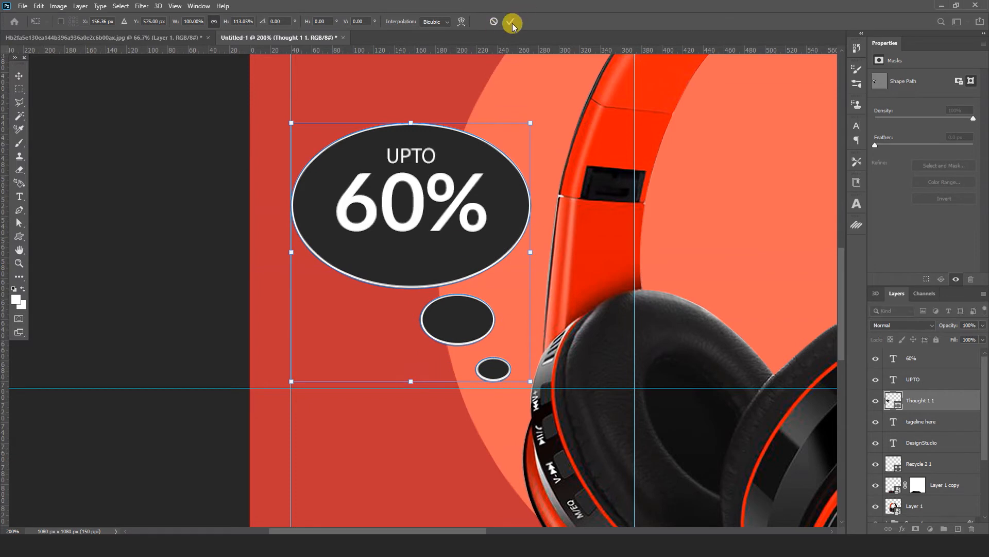
{"action": "left_click", "coordinate": [511, 21]}
{"action": "left_click_drag", "start_coordinate": [430, 163], "coordinate": [430, 157]}
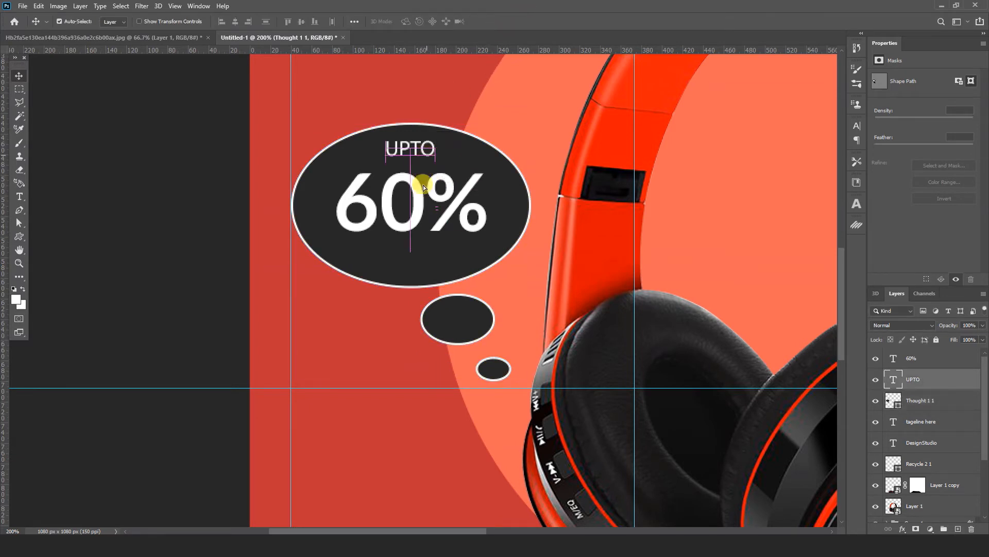
{"action": "left_click_drag", "start_coordinate": [430, 197], "coordinate": [418, 191]}
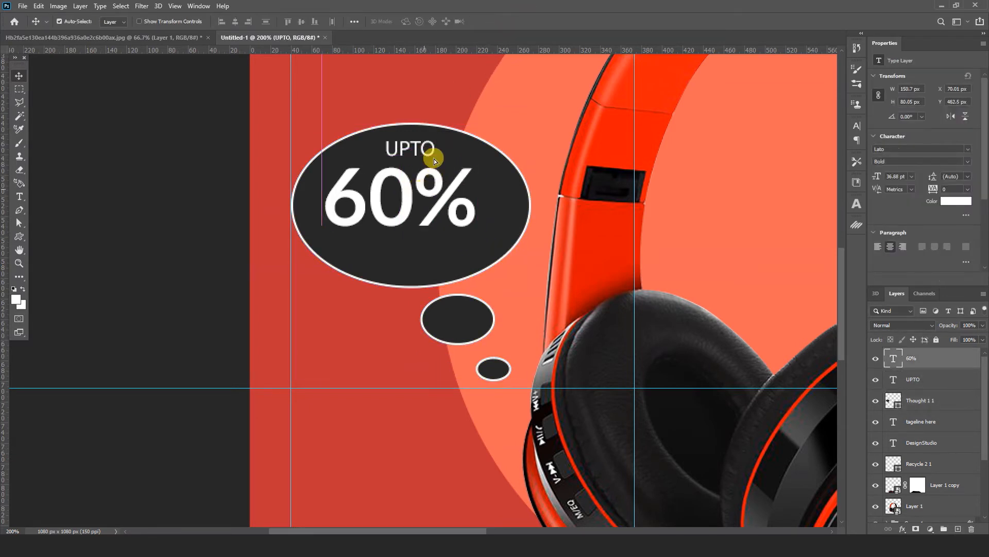
Step: Add the white Myriad Pro text "OFF" centred below "60%" in the bubble and enlarge it to about 17.29 pt
{"action": "left_click", "coordinate": [414, 155]}
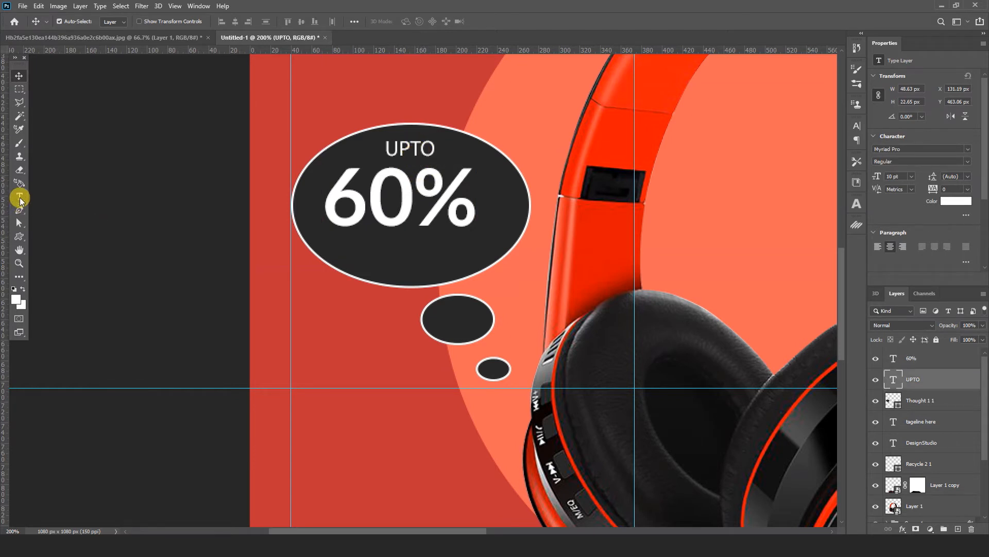
{"action": "left_click", "coordinate": [19, 197]}
{"action": "left_click", "coordinate": [355, 330]}
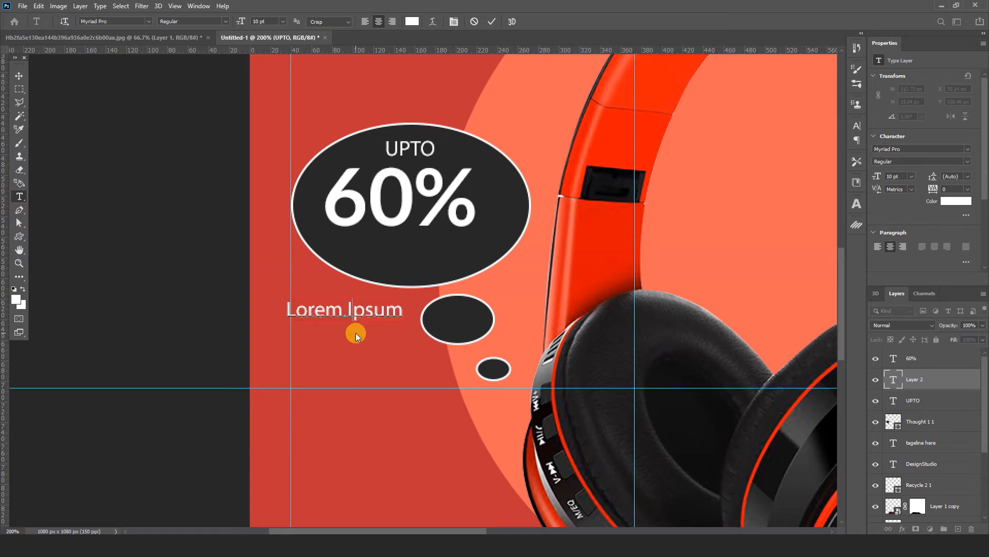
{"action": "type", "text": "OFF"}
{"action": "left_click", "coordinate": [18, 76]}
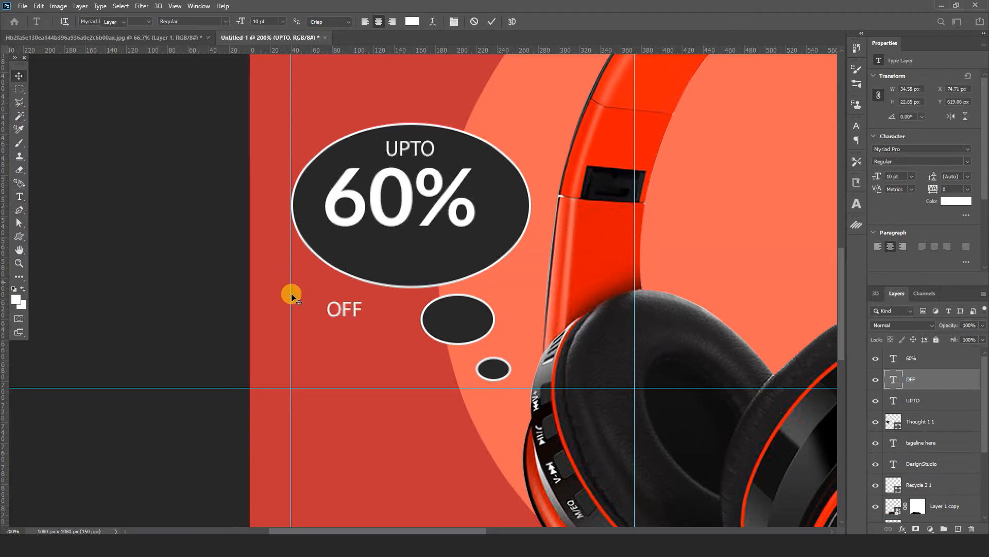
{"action": "left_click_drag", "start_coordinate": [355, 312], "coordinate": [425, 260]}
{"action": "key", "text": "ctrl+t"}
{"action": "left_click", "coordinate": [518, 22]}
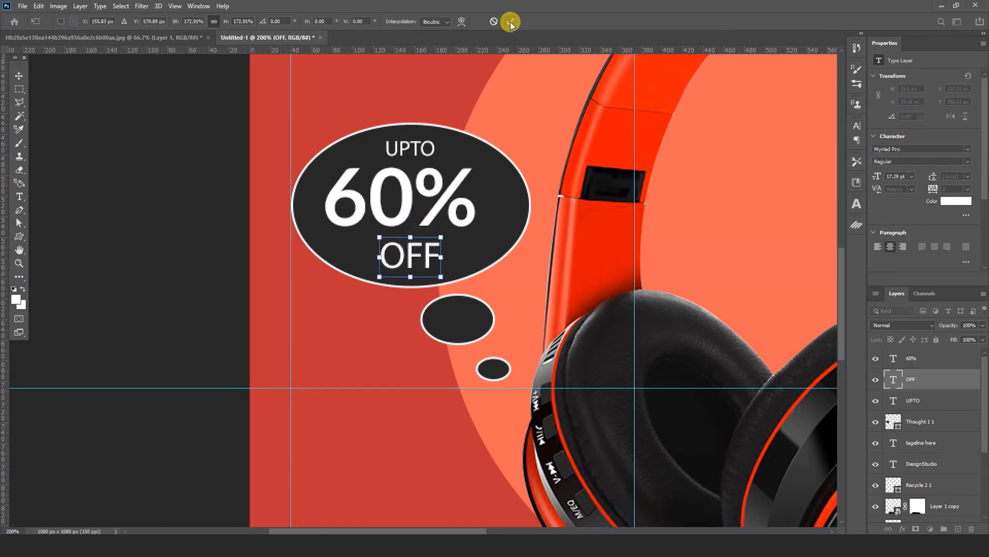
Step: Enlarge the "60%" text to about 41.25 pt and centre it between "UPTO" and "OFF"
{"action": "left_click_drag", "start_coordinate": [429, 155], "coordinate": [430, 155]}
{"action": "left_click", "coordinate": [443, 206]}
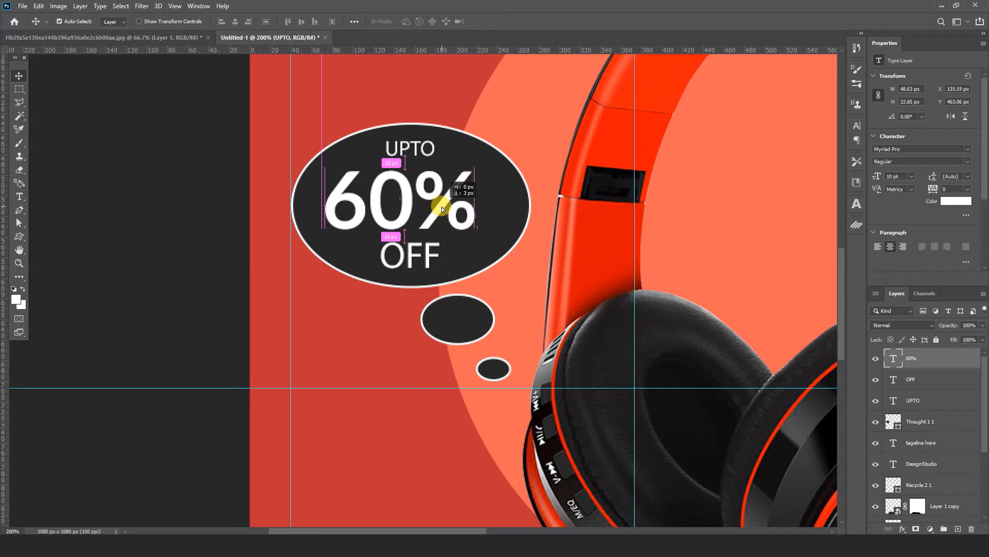
{"action": "key", "text": "ctrl+t"}
{"action": "left_click_drag", "start_coordinate": [477, 241], "coordinate": [481, 243]}
{"action": "left_click", "coordinate": [510, 21]}
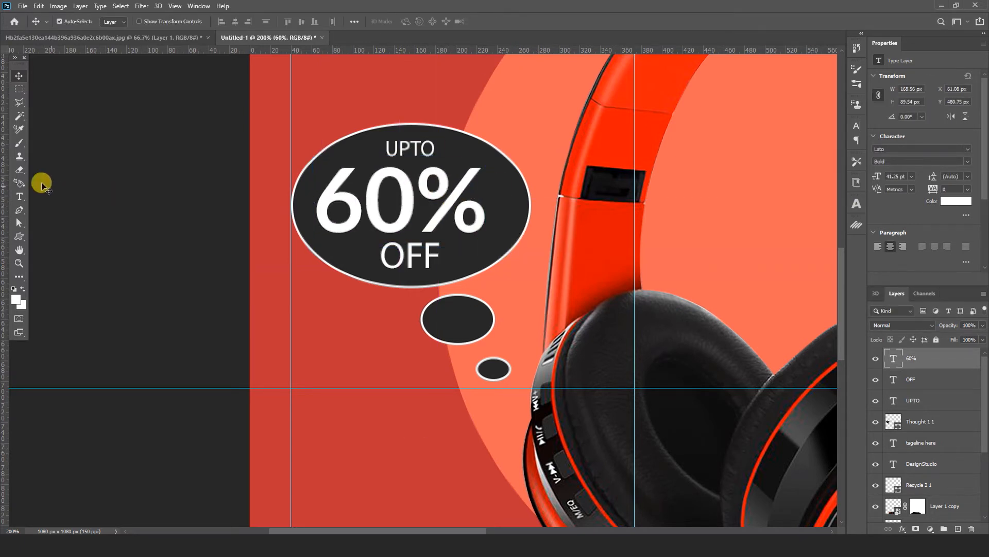
Step: Change only the percent sign of the "60%" text to Lato Regular
{"action": "left_click", "coordinate": [19, 196]}
{"action": "left_click_drag", "start_coordinate": [429, 195], "coordinate": [475, 202]}
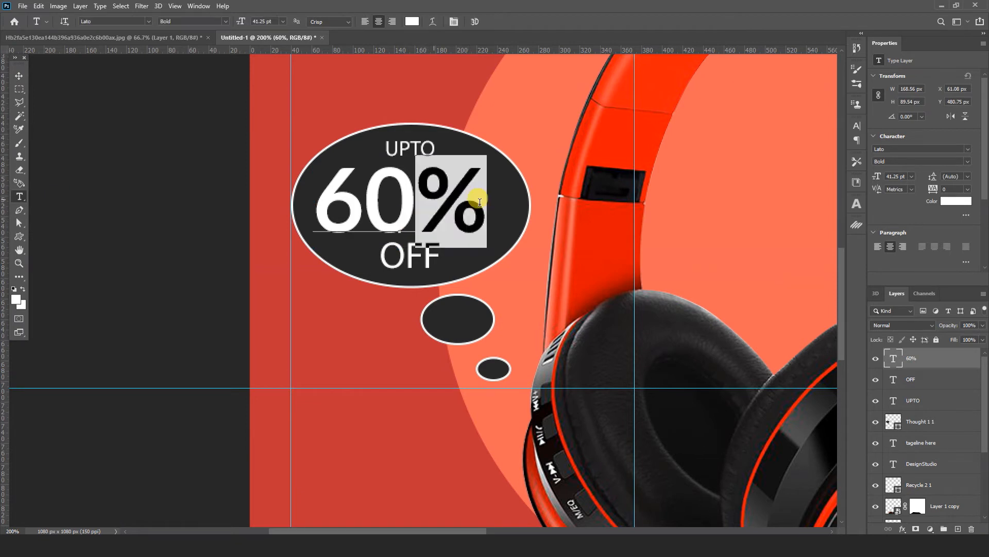
{"action": "left_click", "coordinate": [858, 125]}
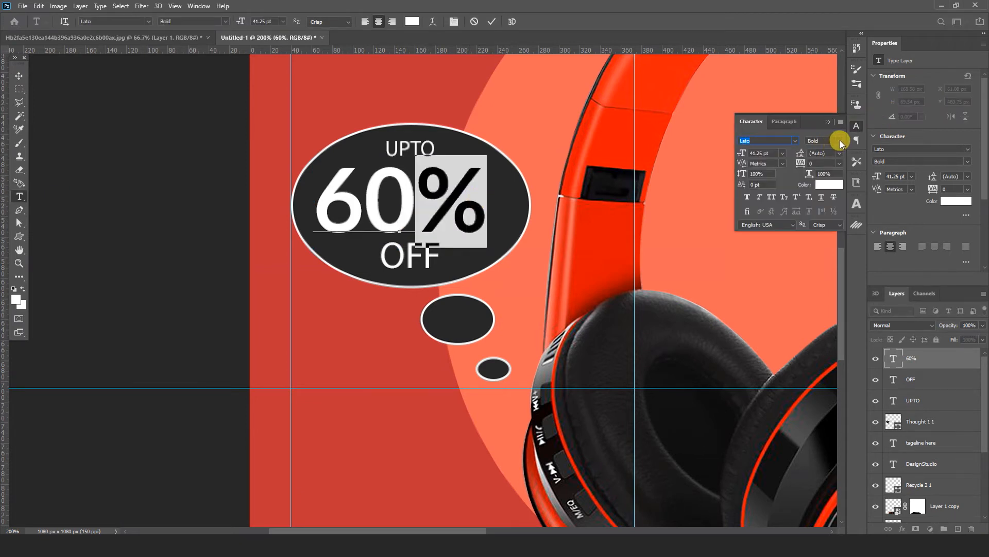
{"action": "left_click", "coordinate": [839, 140]}
{"action": "left_click", "coordinate": [829, 183]}
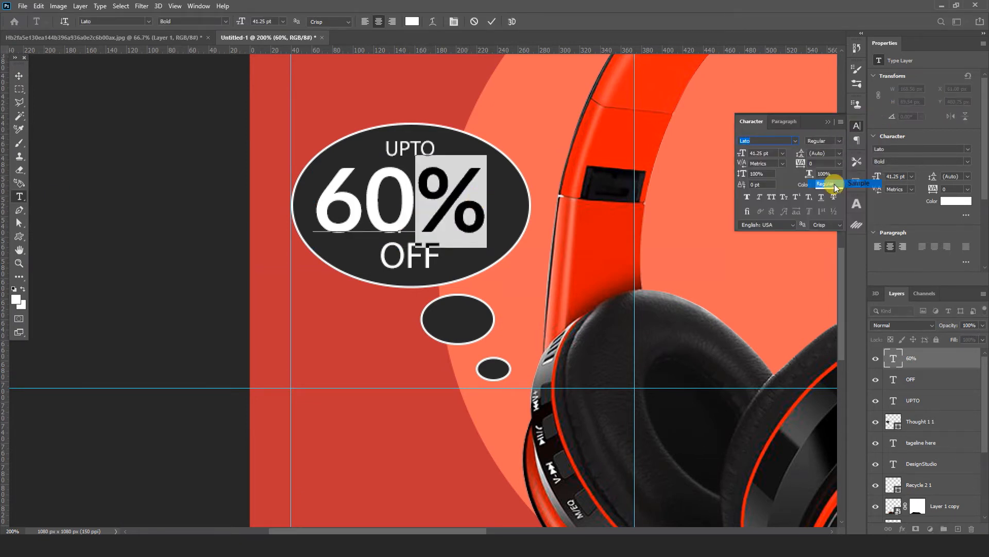
{"action": "left_click", "coordinate": [18, 75]}
{"action": "left_click", "coordinate": [141, 128]}
{"action": "left_click", "coordinate": [859, 126]}
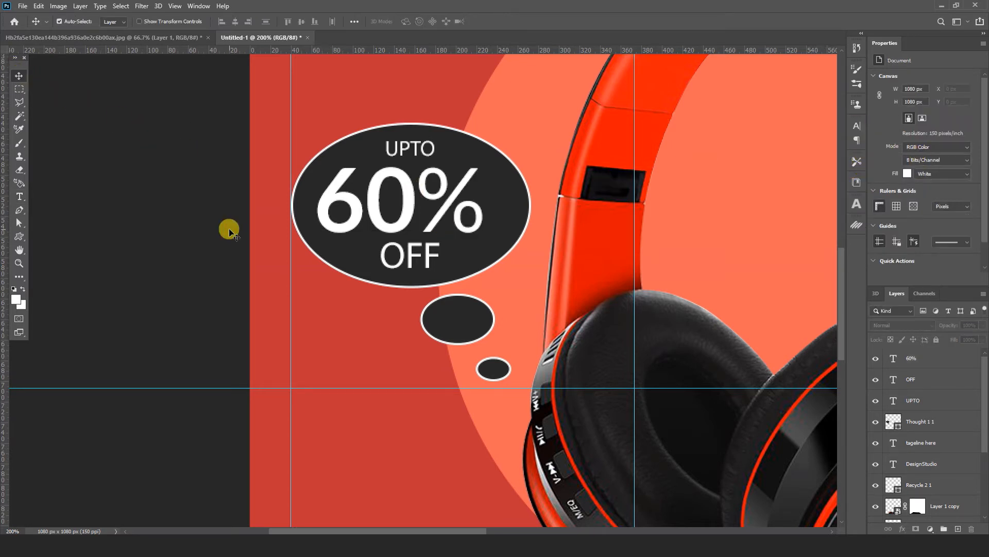
Step: Paste "New Arrival" as a new text above the headphones and set its font to Century Gothic Regular
{"action": "key", "text": "ctrl+minus"}
{"action": "key", "text": "ctrl+minus"}
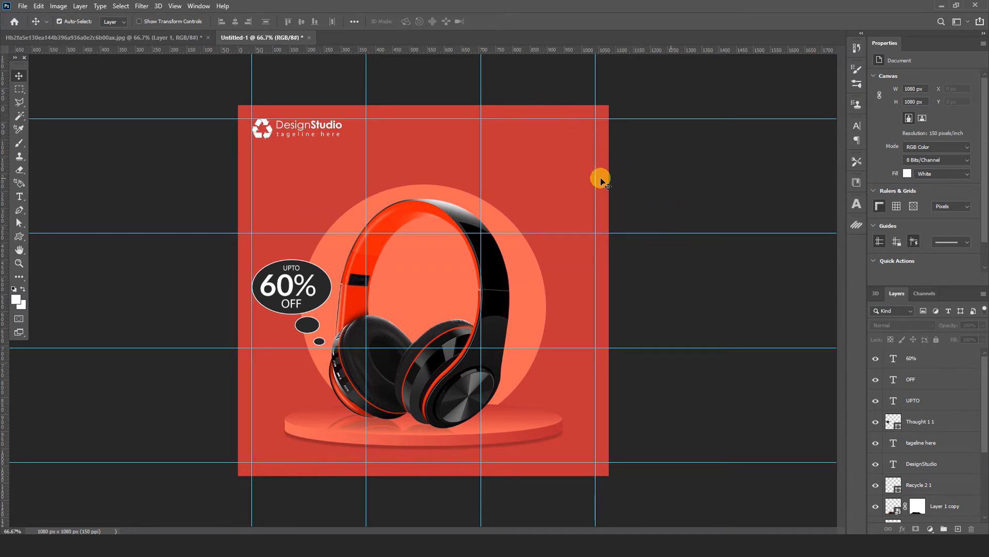
{"action": "key", "text": "t"}
{"action": "left_click", "coordinate": [458, 158]}
{"action": "type", "text": "New Arrival"}
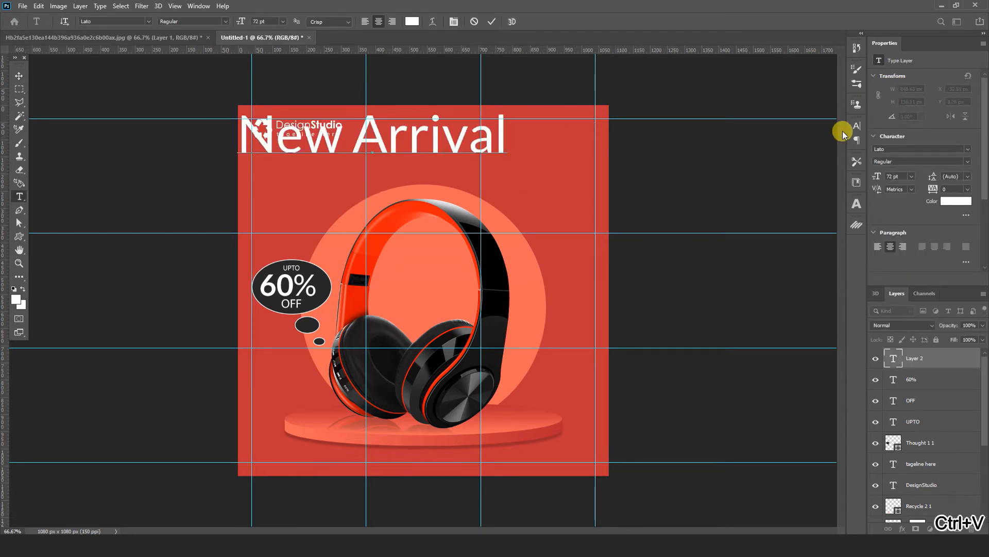
{"action": "key", "text": "ctrl+a"}
{"action": "left_click", "coordinate": [857, 126]}
{"action": "left_click", "coordinate": [765, 142]}
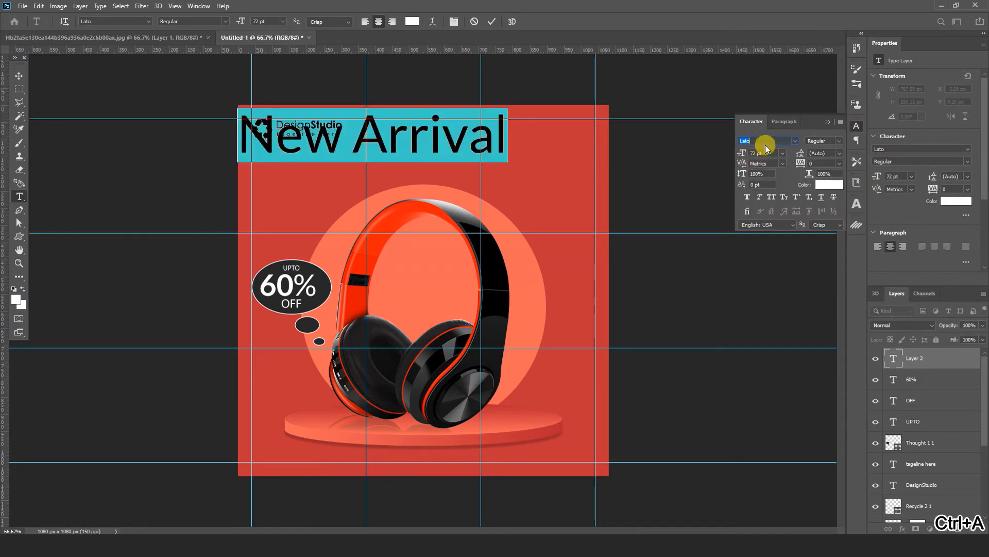
{"action": "type", "text": "Century Gothic"}
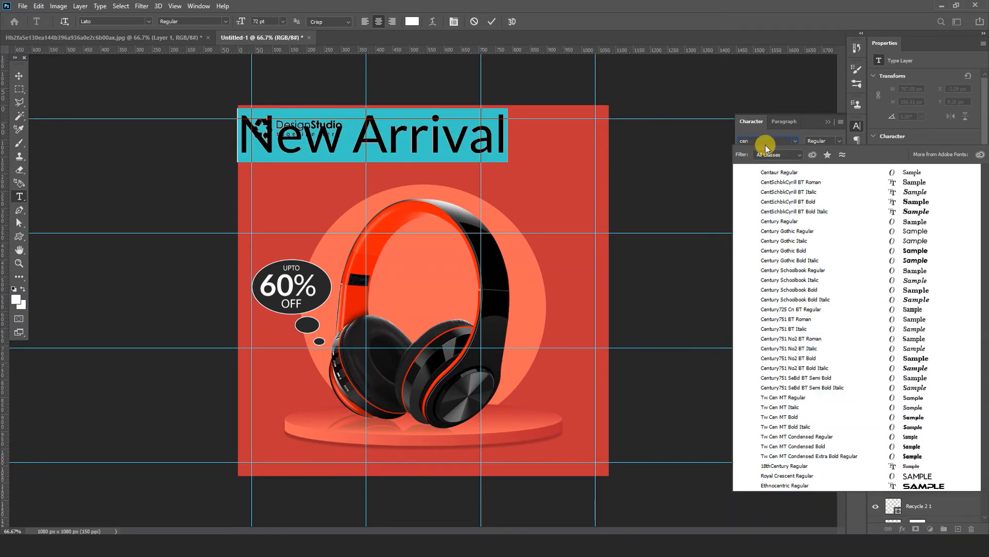
{"action": "left_click", "coordinate": [834, 232]}
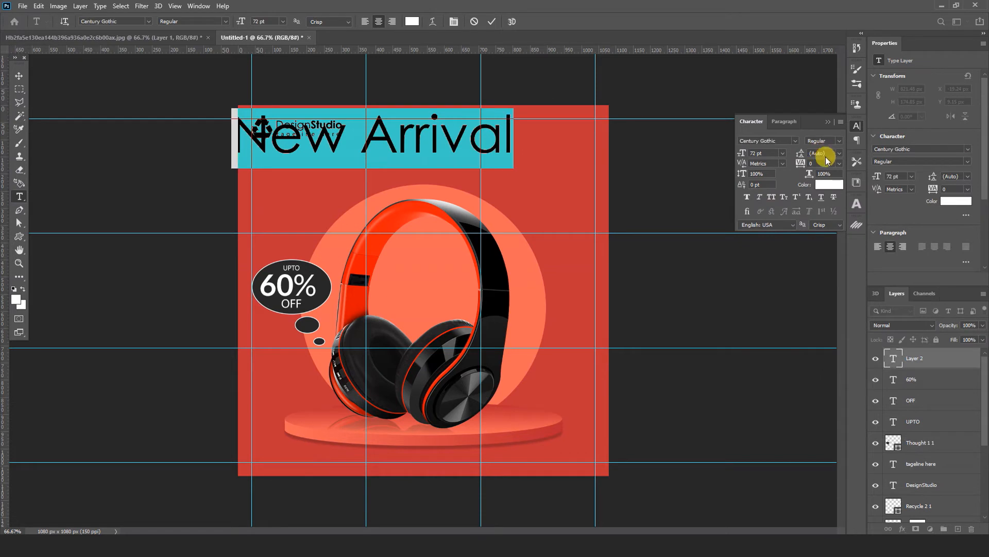
Step: Set the "New Arrival" text to tracking 300 and 20 pt, and centre it horizontally above the headphones
{"action": "left_click", "coordinate": [817, 163]}
{"action": "type", "text": "300"}
{"action": "key", "text": "Return"}
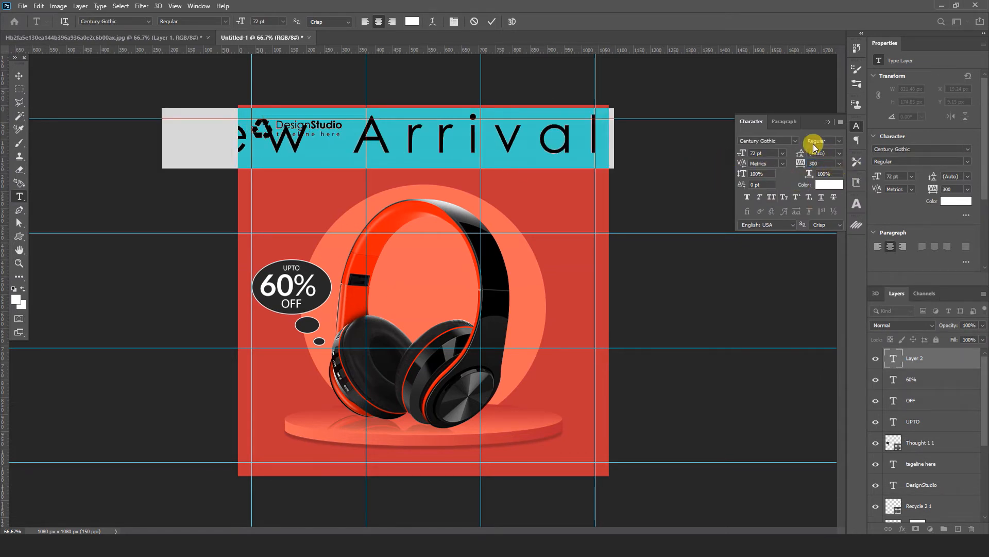
{"action": "type", "text": "2"}
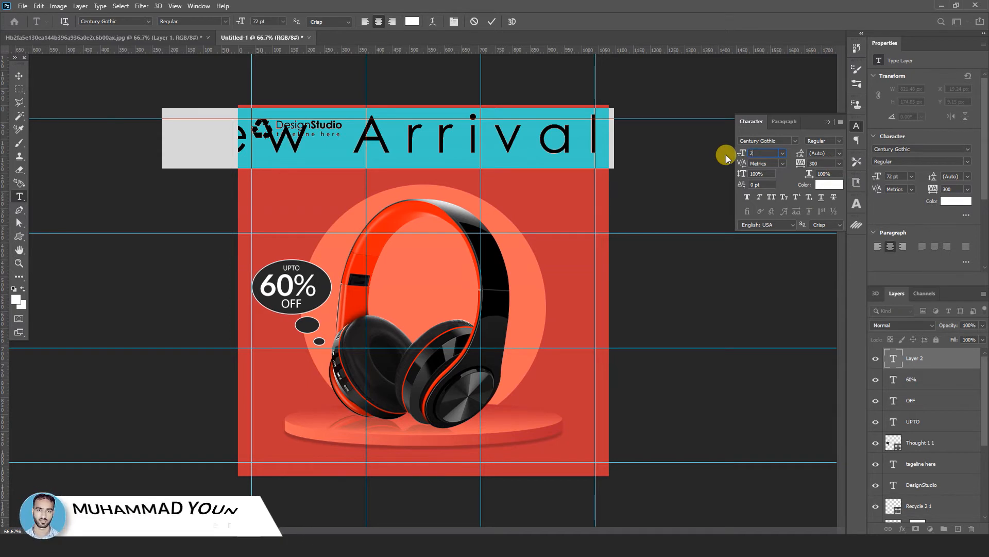
{"action": "type", "text": "0"}
{"action": "key", "text": "Return"}
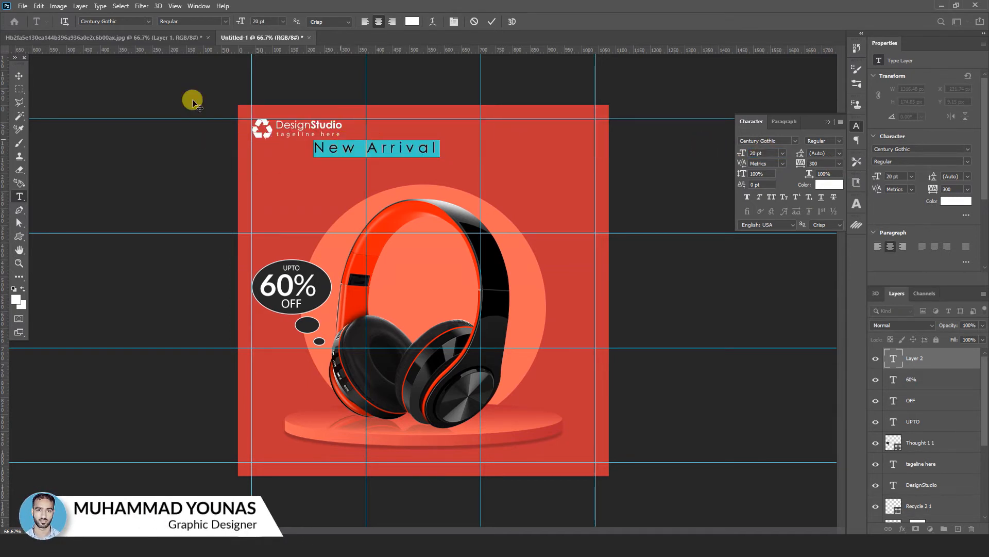
{"action": "left_click", "coordinate": [18, 76]}
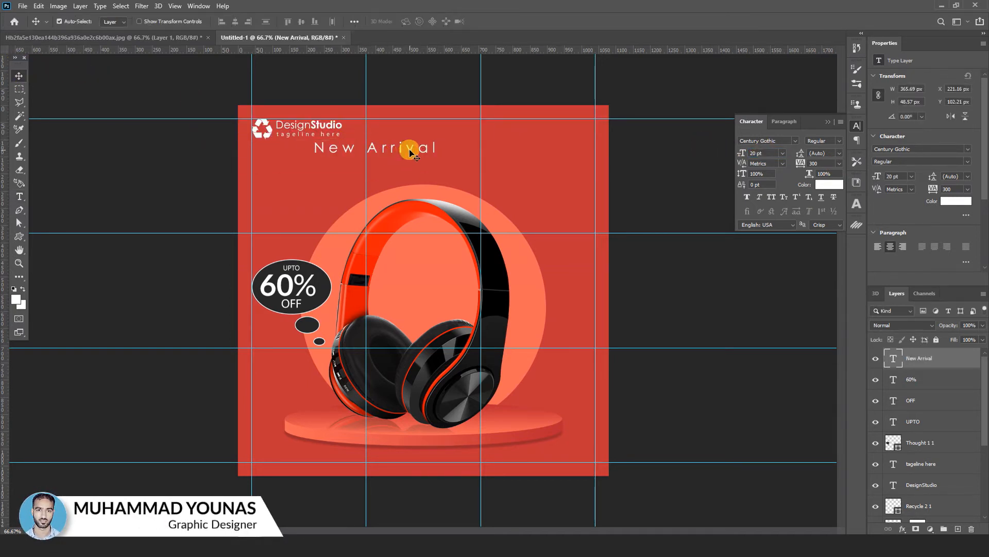
{"action": "left_click_drag", "start_coordinate": [410, 149], "coordinate": [459, 152]}
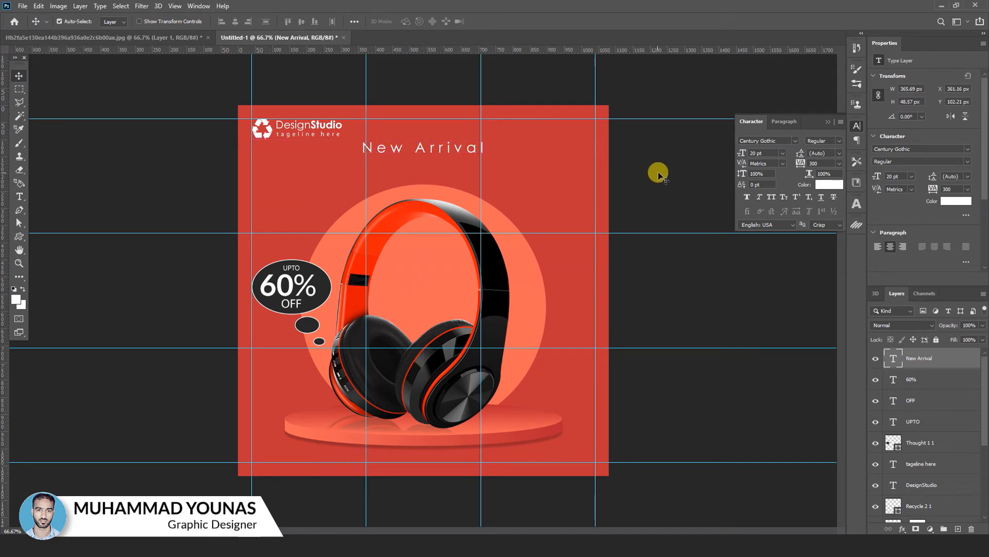
Step: Paste "Headphone" as new text below "New Arrival" and format it as Century Gothic Bold, tracking 0, All Caps
{"action": "key", "text": "t"}
{"action": "left_click", "coordinate": [388, 172]}
{"action": "type", "text": "Headphone"}
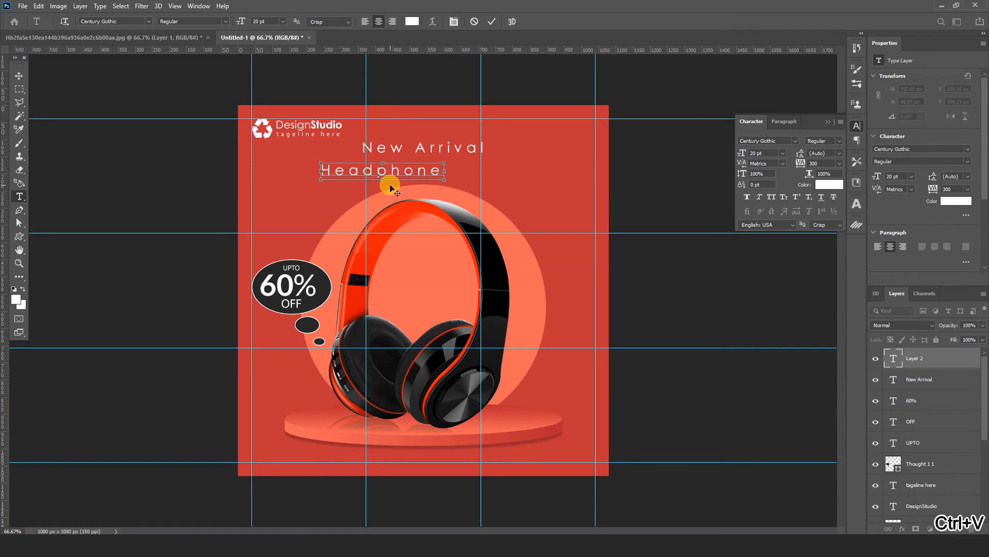
{"action": "key", "text": "ctrl+a"}
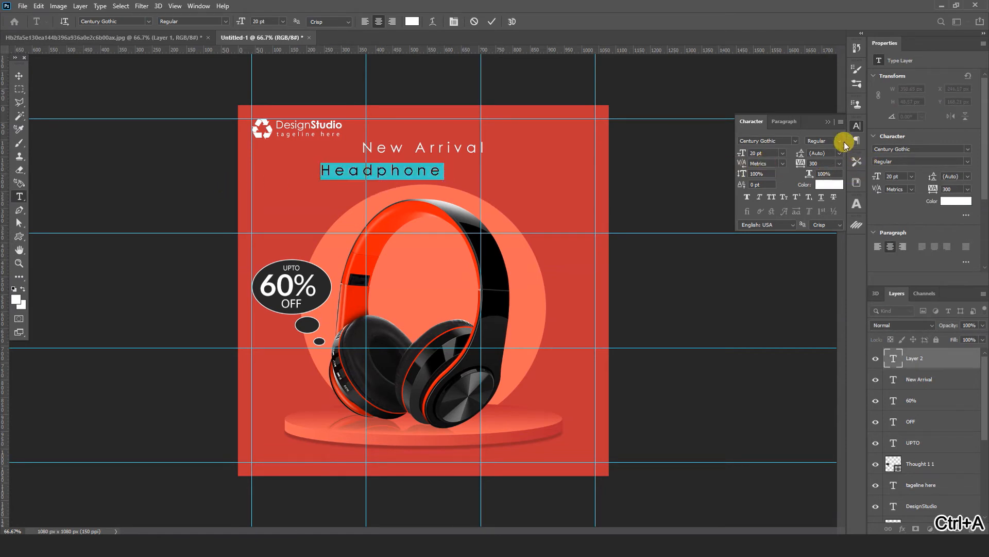
{"action": "left_click", "coordinate": [829, 167]}
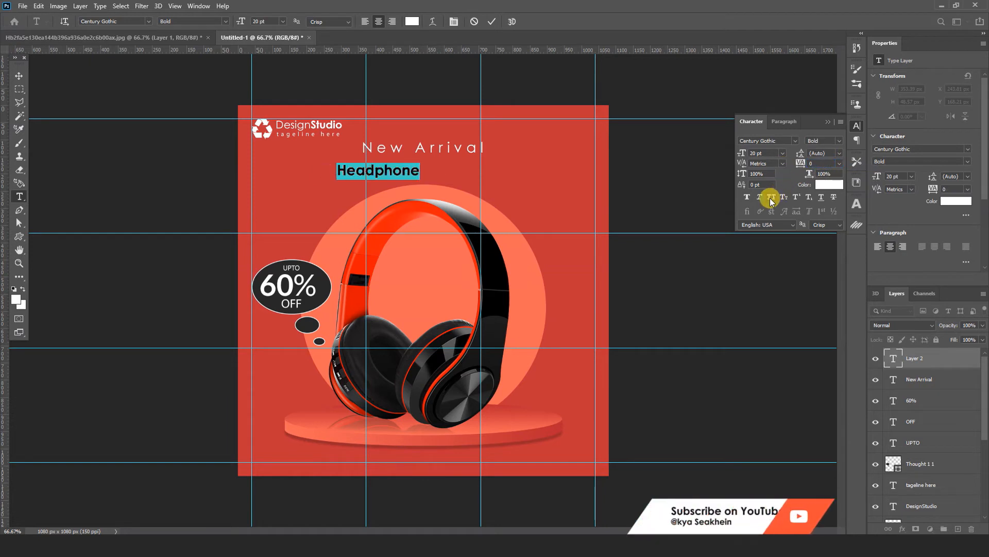
{"action": "key", "text": "ctrl+shift+k"}
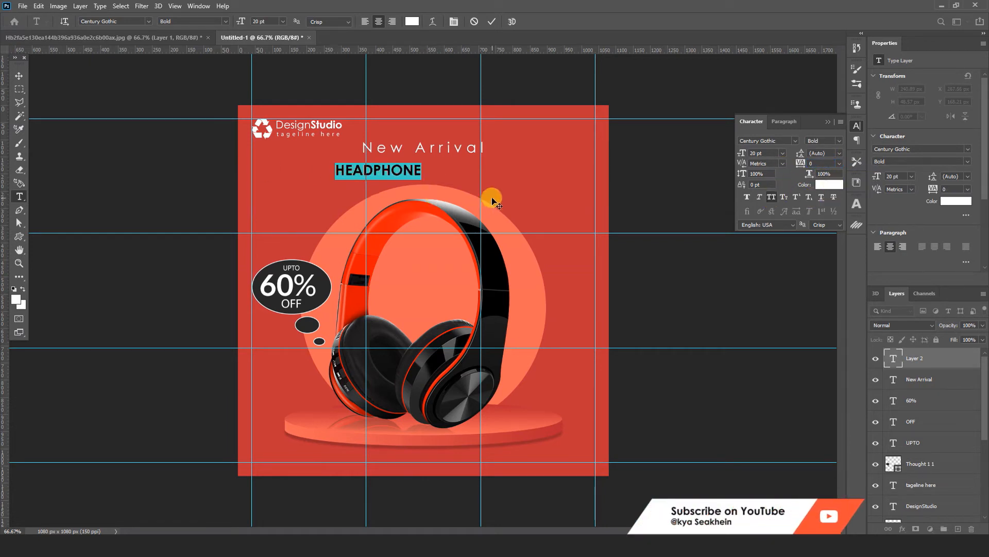
{"action": "left_click", "coordinate": [19, 77]}
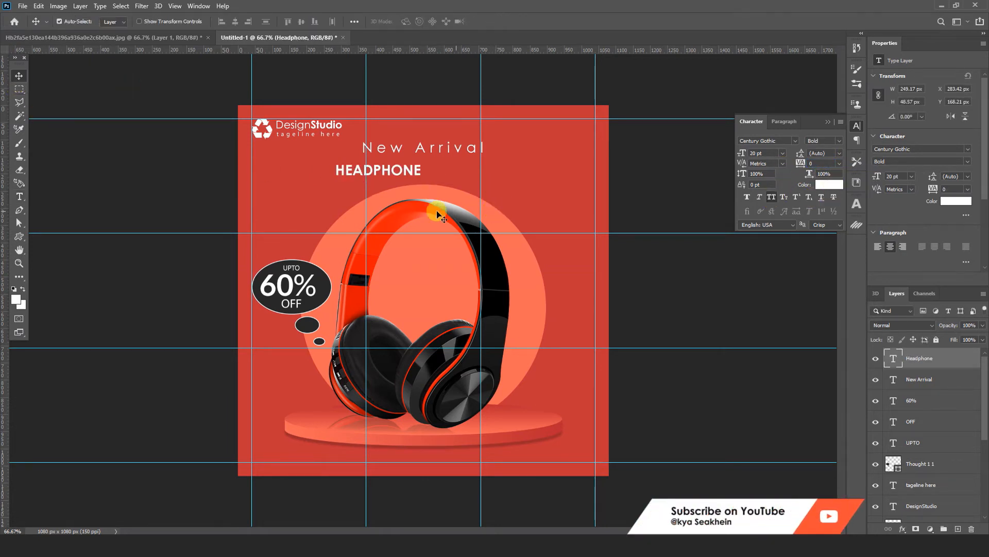
Step: Enlarge the "HEADPHONE" text to about 43.57 pt and centre it directly beneath "New Arrival"
{"action": "left_click_drag", "start_coordinate": [418, 175], "coordinate": [512, 193]}
{"action": "key", "text": "ctrl+t"}
{"action": "left_click", "coordinate": [510, 23]}
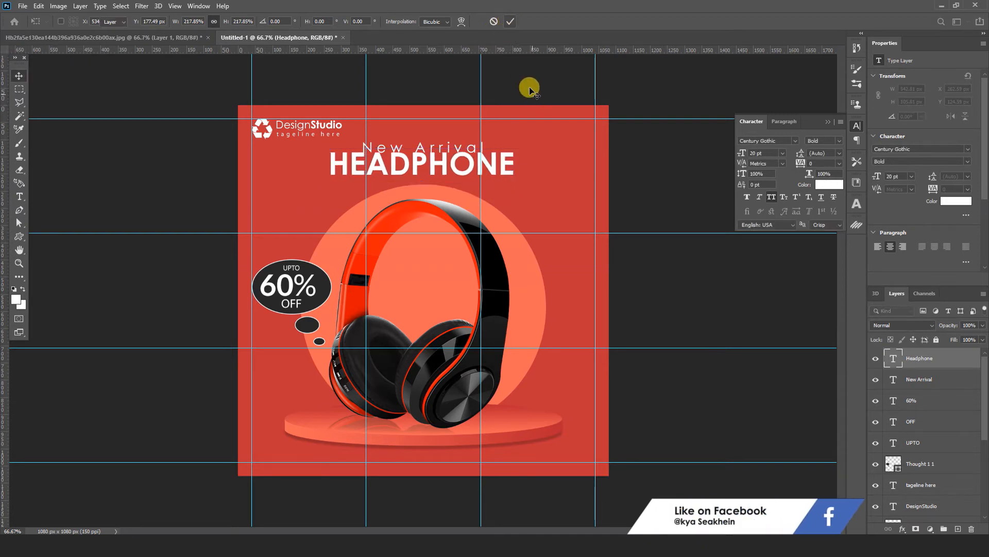
{"action": "left_click_drag", "start_coordinate": [506, 165], "coordinate": [509, 174]}
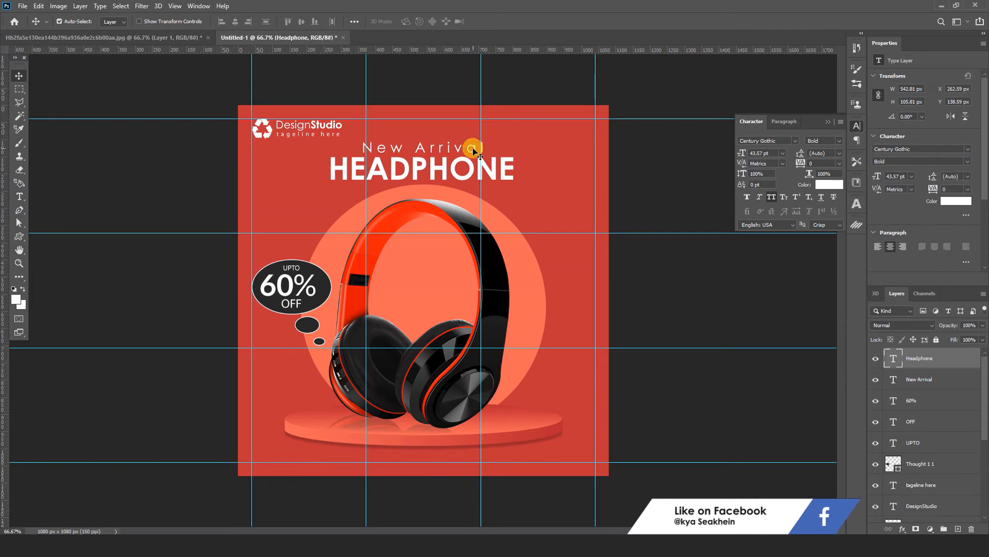
Step: Move the "New Arrival" and "HEADPHONE" texts up slightly together
{"action": "left_click", "coordinate": [475, 150], "text": "shift"}
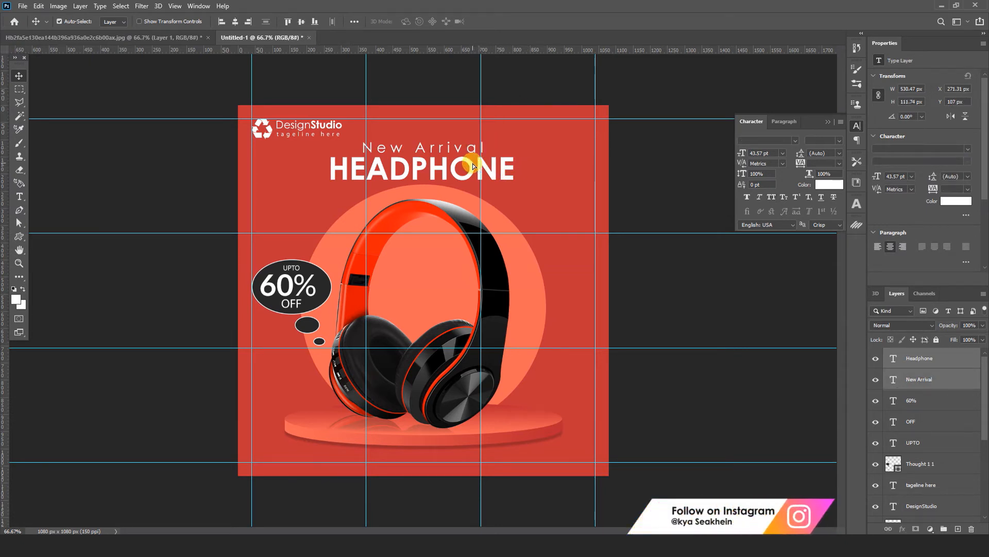
{"action": "left_click_drag", "start_coordinate": [473, 163], "coordinate": [473, 161]}
{"action": "left_click", "coordinate": [523, 80]}
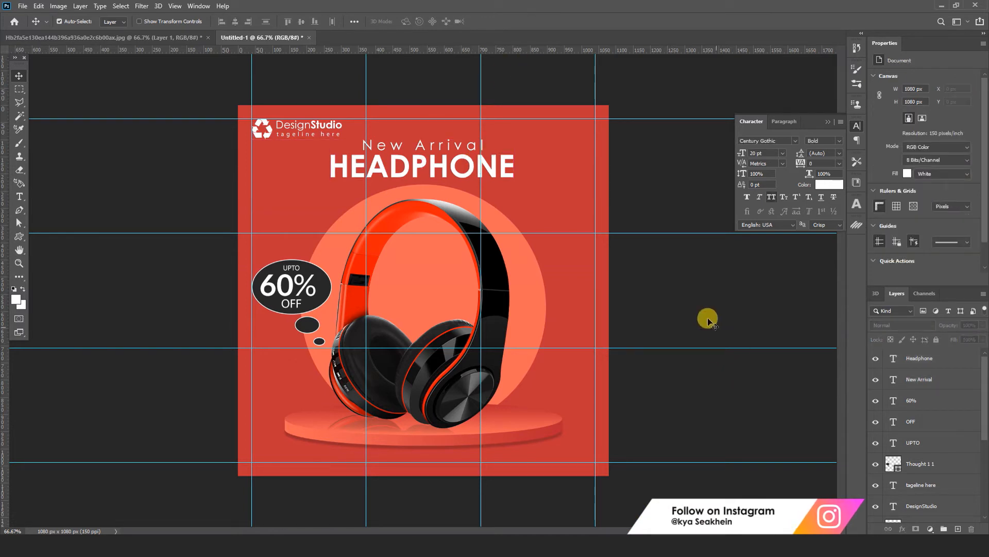
Step: Scale the headphones, their reflection and the circle together to about 96.86% and shift them slightly clear of the heading
{"action": "left_click", "coordinate": [471, 406]}
{"action": "left_click", "coordinate": [382, 427], "text": "shift"}
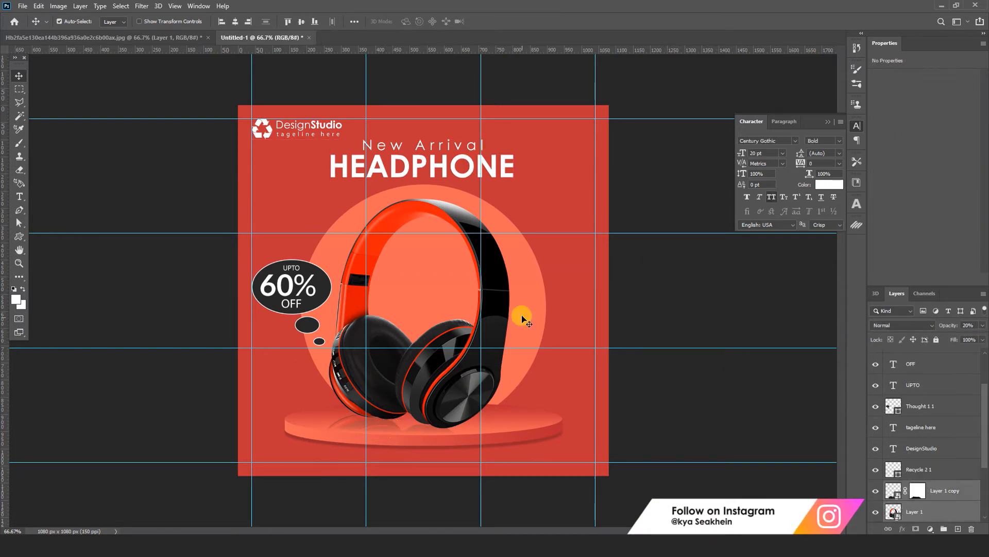
{"action": "left_click", "coordinate": [536, 315], "text": "shift"}
{"action": "left_click", "coordinate": [464, 250]}
{"action": "key", "text": "ctrl+t"}
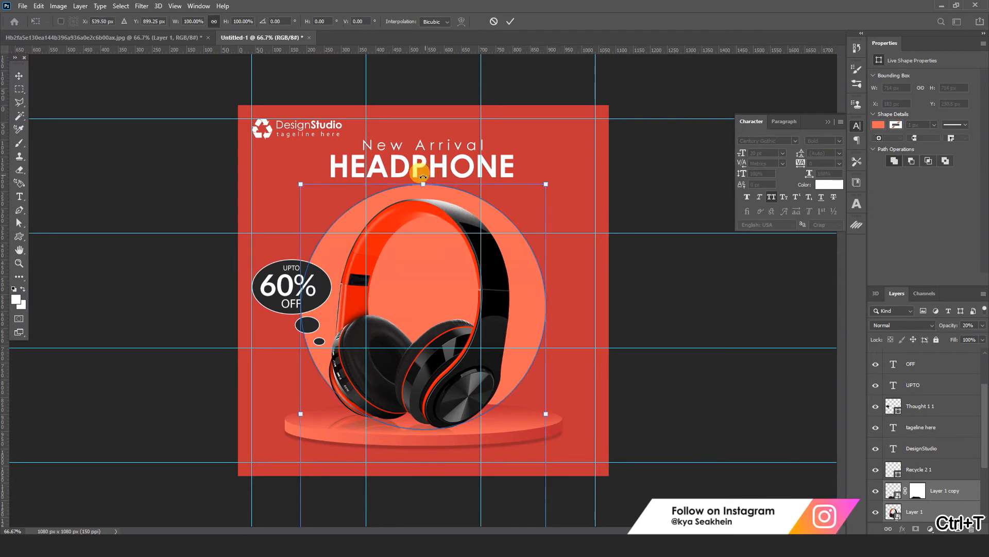
{"action": "left_click_drag", "start_coordinate": [424, 183], "coordinate": [424, 198]}
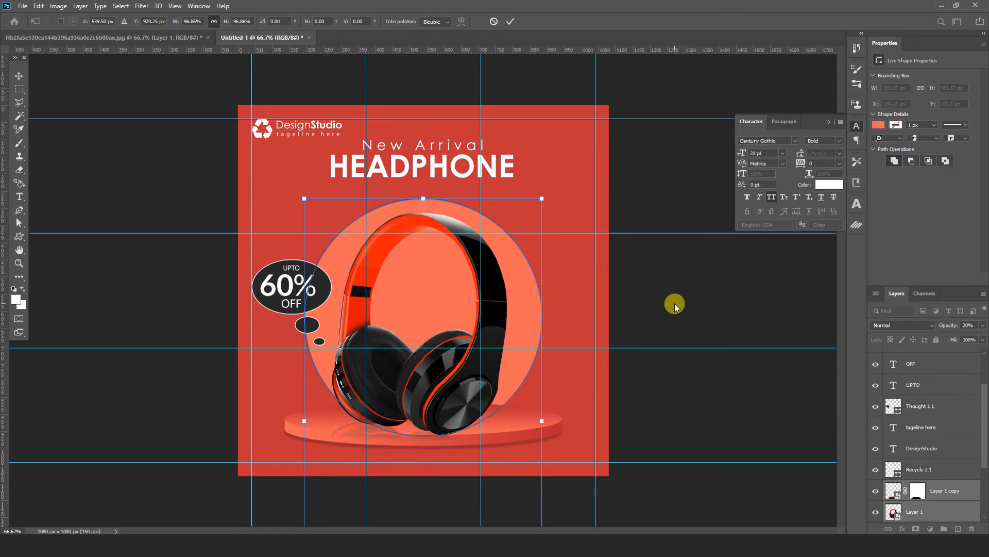
{"action": "key", "text": "Up"}
{"action": "key", "text": "Up"}
{"action": "key", "text": "Up"}
{"action": "key", "text": "Up"}
{"action": "key", "text": "Up"}
{"action": "key", "text": "Up"}
{"action": "key", "text": "Up"}
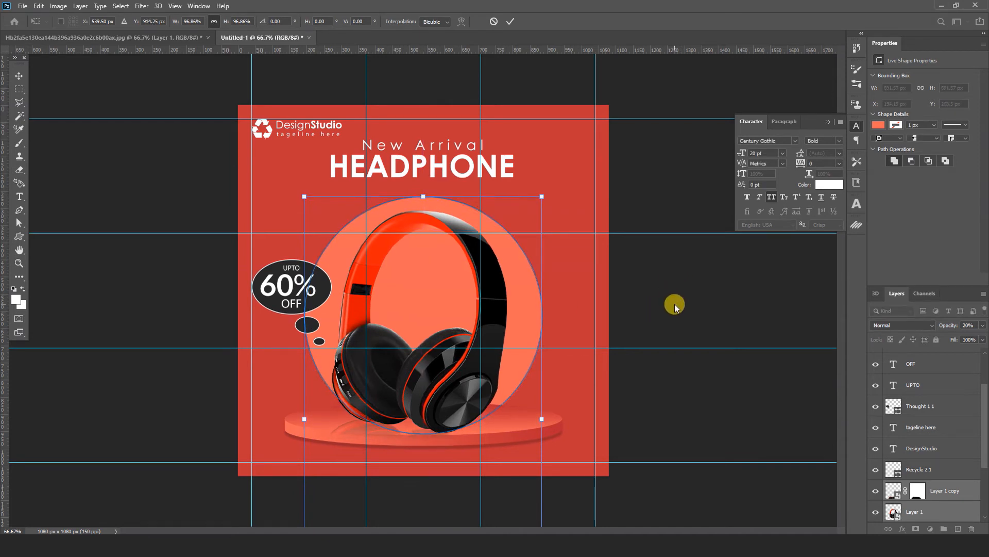
{"action": "key", "text": "Up"}
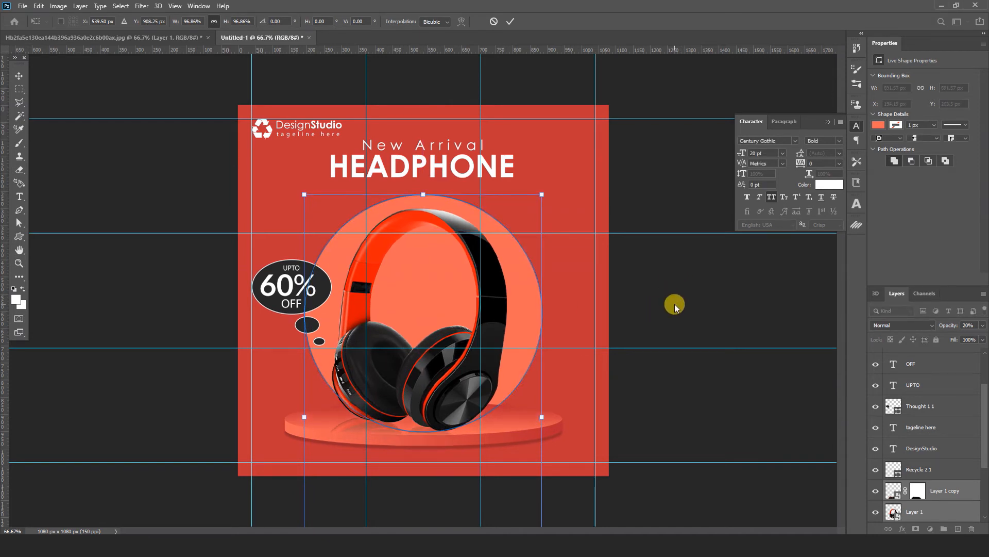
{"action": "key", "text": "Up"}
{"action": "key", "text": "Return"}
Step: Paste "Today's super offer" as a new text below the "HEADPHONE" heading
{"action": "key", "text": "t"}
{"action": "key", "text": "ctrl+c"}
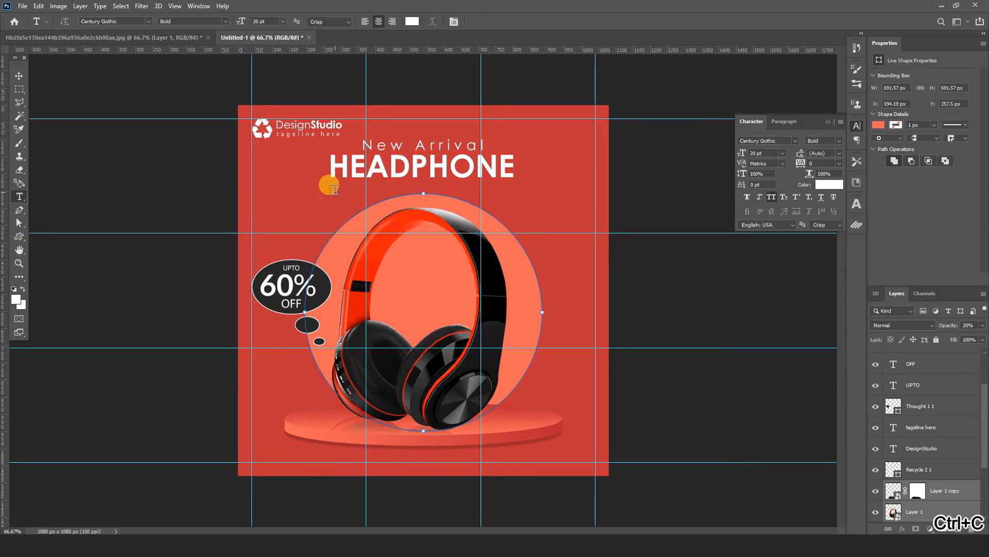
{"action": "left_click", "coordinate": [336, 192]}
{"action": "key", "text": "ctrl+v"}
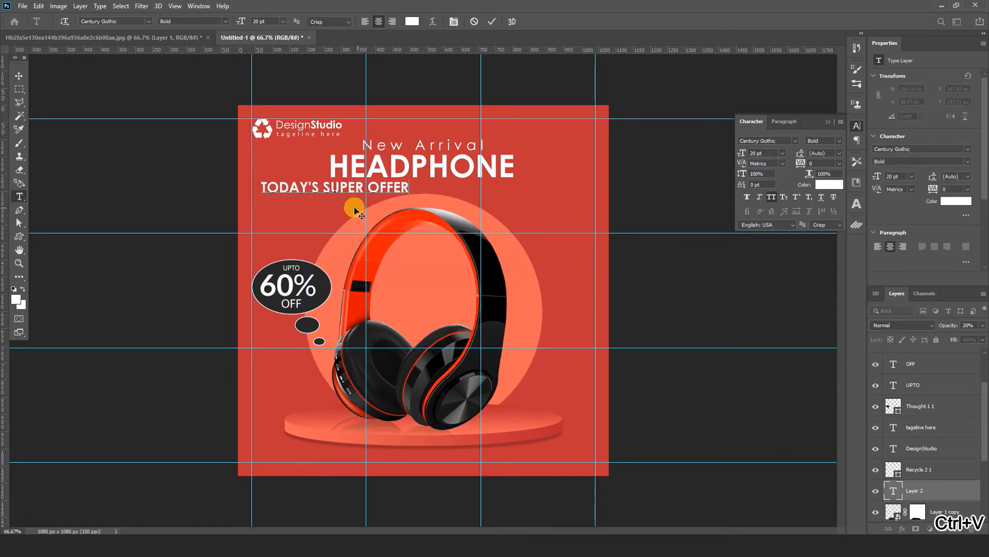
Step: Set the "TODAY'S SUPER OFFER" text to Century Gothic Regular, keeping All Caps
{"action": "key", "text": "ctrl+a"}
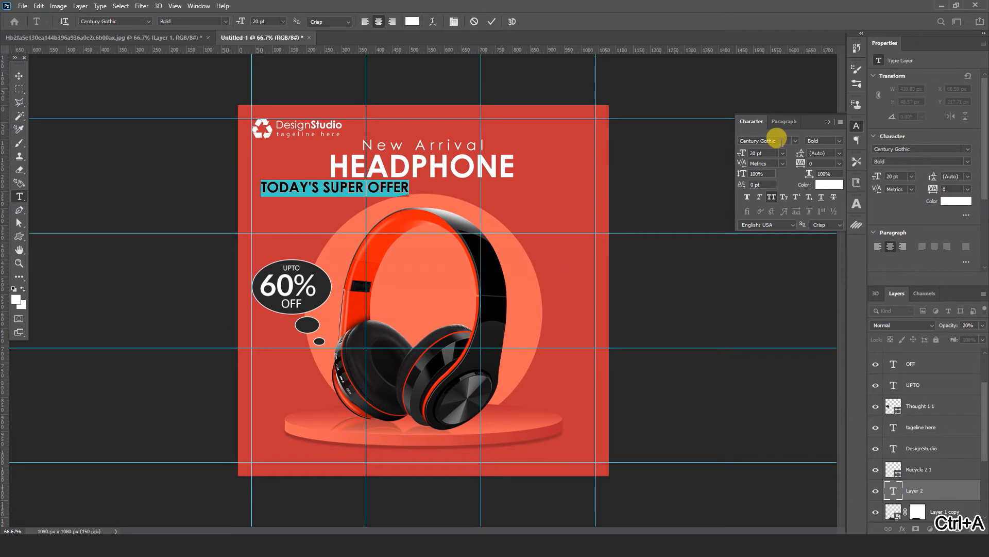
{"action": "left_click", "coordinate": [839, 141]}
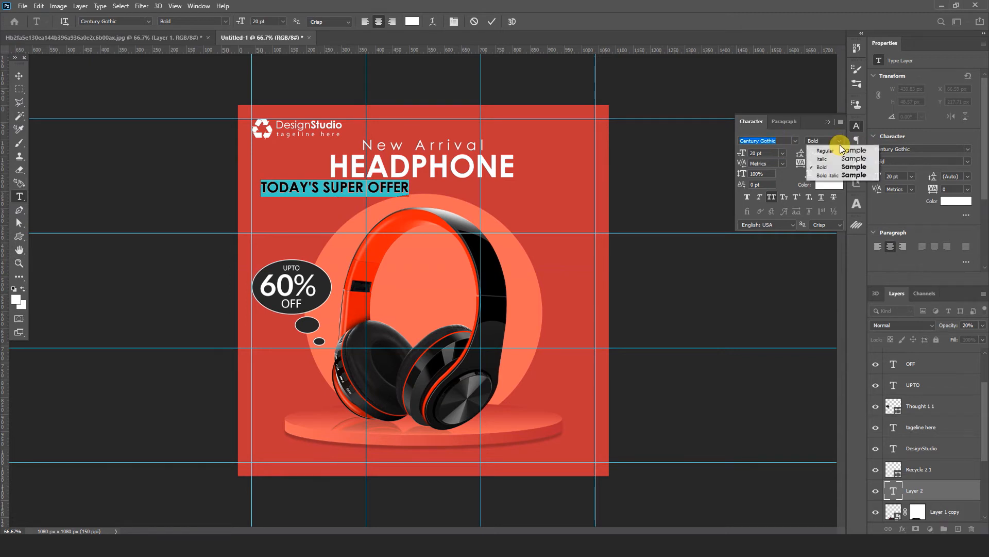
{"action": "left_click", "coordinate": [834, 153]}
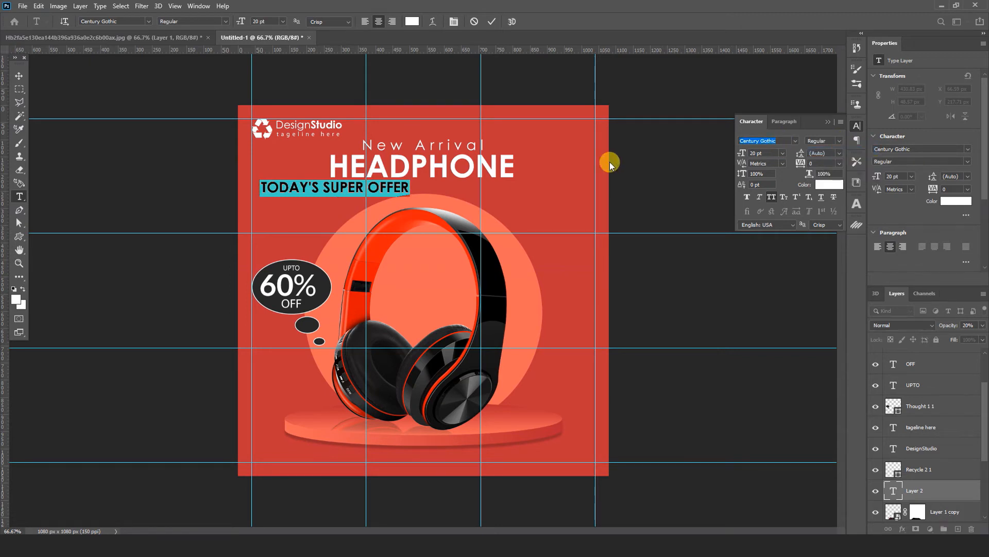
{"action": "left_click", "coordinate": [771, 198]}
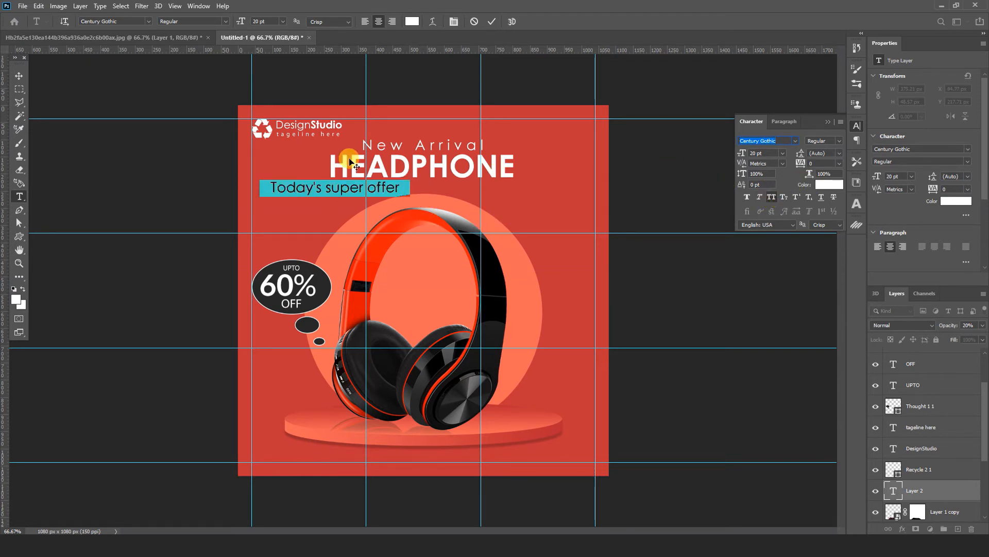
{"action": "key", "text": "ctrl+z"}
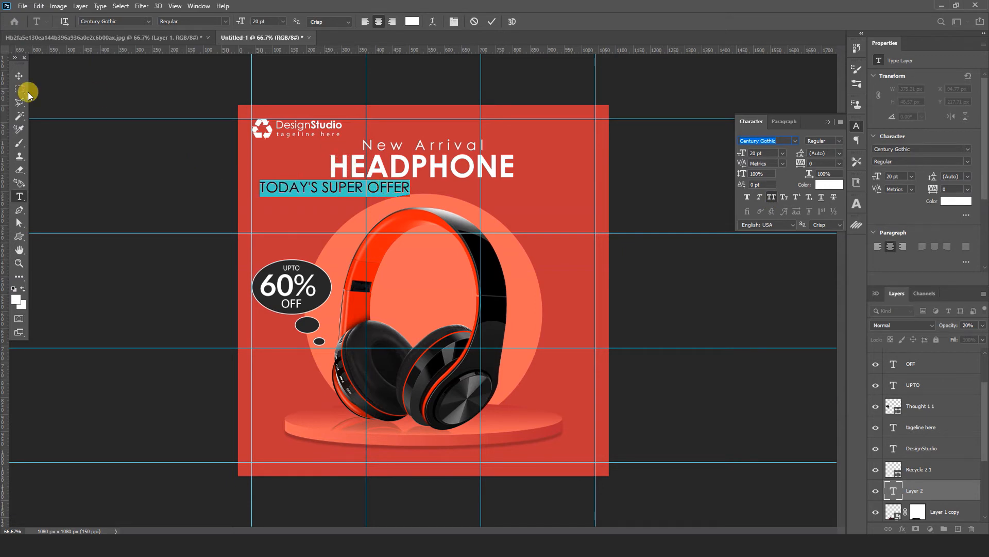
{"action": "left_click", "coordinate": [17, 77]}
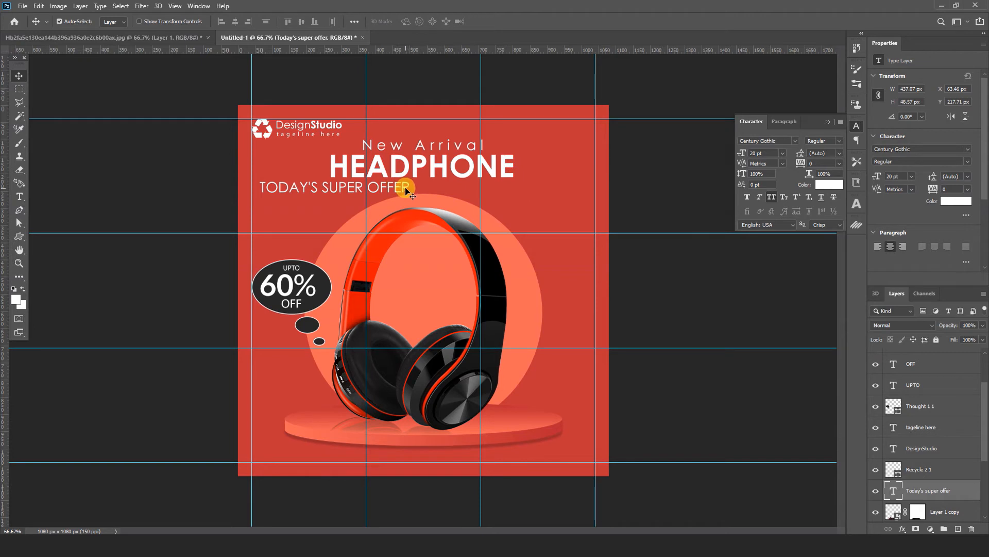
Step: Reduce the "TODAY'S SUPER OFFER" text to about 12.2 pt and left-align it directly under "HEADPHONE"
{"action": "left_click_drag", "start_coordinate": [407, 191], "coordinate": [425, 177]}
{"action": "key", "text": "ctrl+t"}
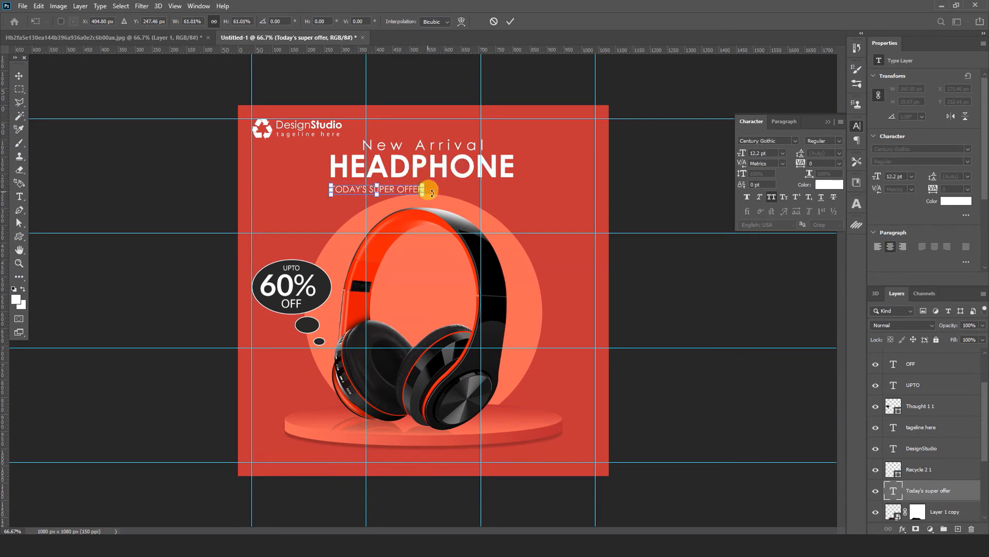
{"action": "key", "text": "Up"}
{"action": "key", "text": "Up"}
{"action": "key", "text": "Up"}
{"action": "key", "text": "Up"}
{"action": "key", "text": "Up"}
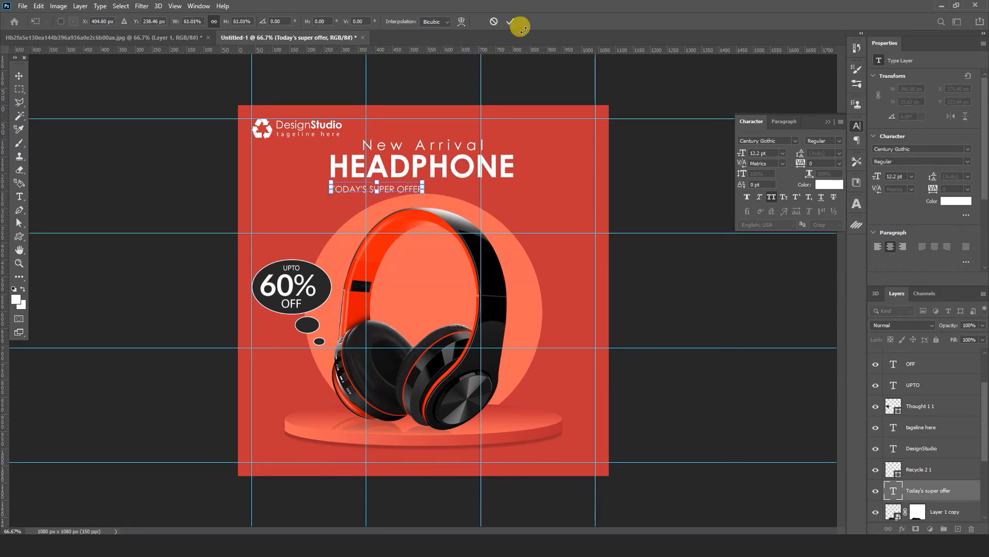
{"action": "left_click", "coordinate": [510, 23]}
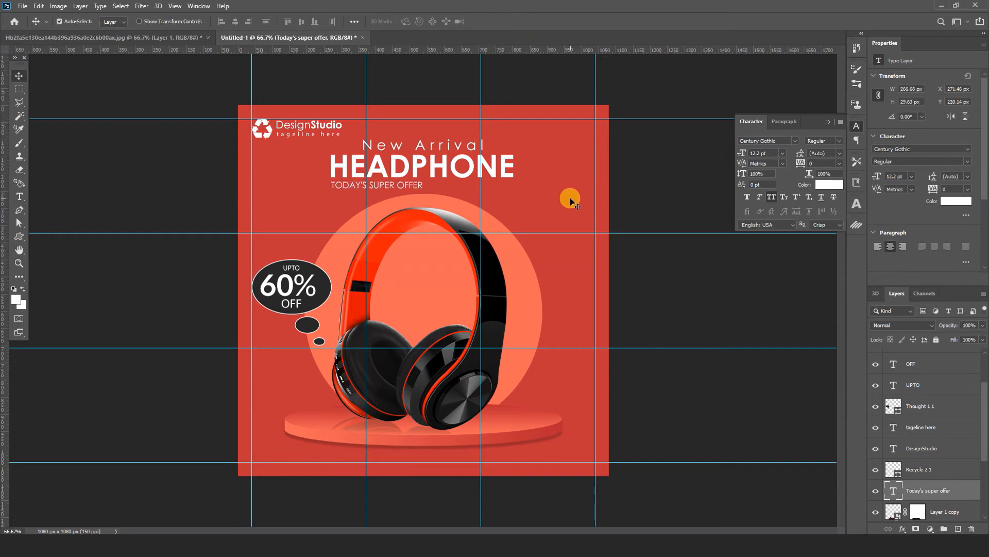
{"action": "left_click", "coordinate": [659, 190]}
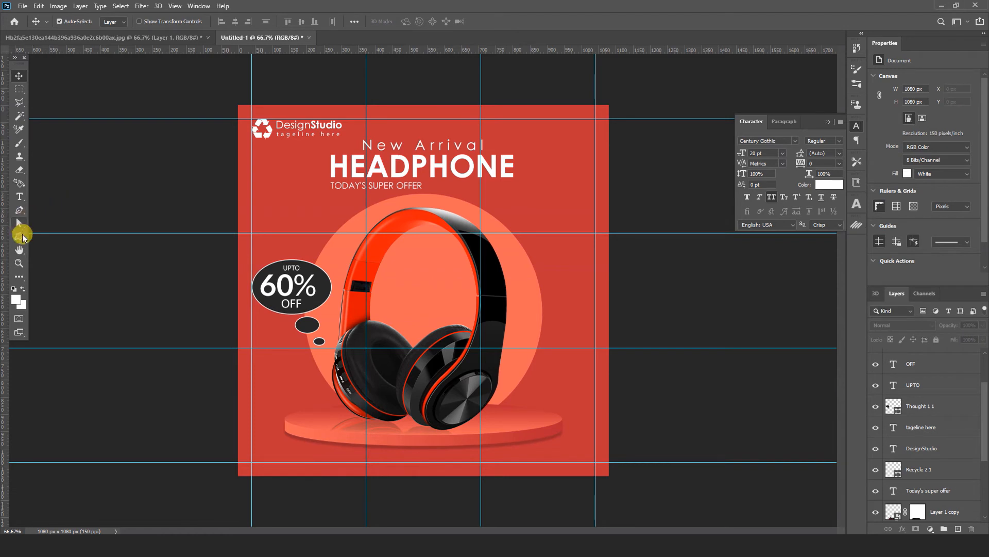
Step: Draw a rectangle shape about 313 × 83 px over the "PHONE" part of the heading
{"action": "left_click", "coordinate": [21, 236]}
{"action": "right_click", "coordinate": [19, 236]}
{"action": "left_click", "coordinate": [66, 237]}
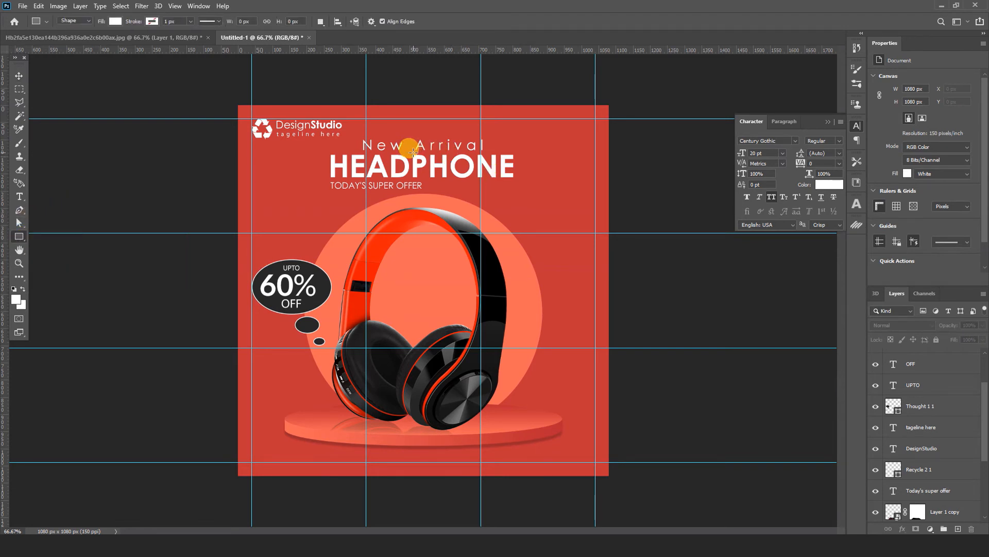
{"action": "left_click_drag", "start_coordinate": [410, 152], "coordinate": [517, 181]}
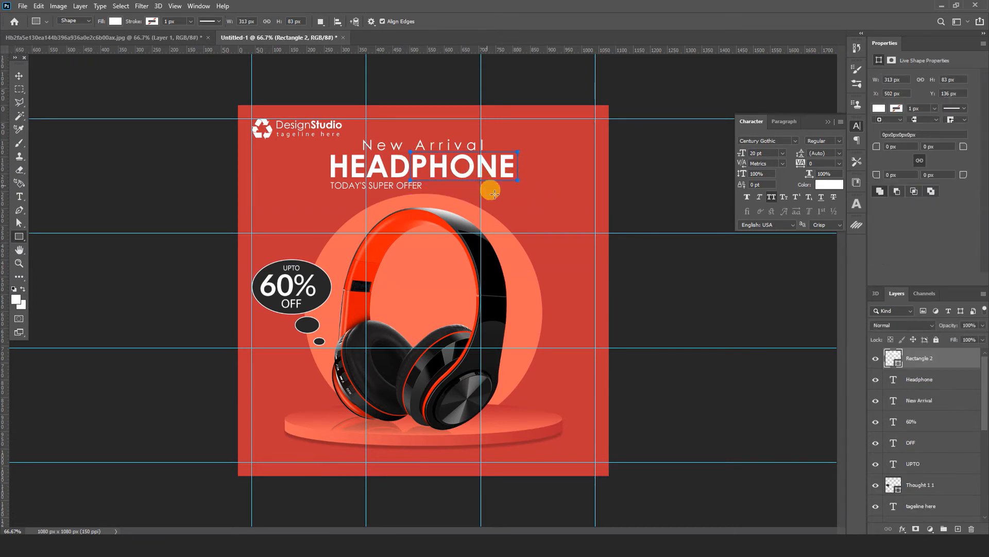
Step: Change the fill of the rectangle over "PHONE" to dark charcoal
{"action": "double_click", "coordinate": [889, 357]}
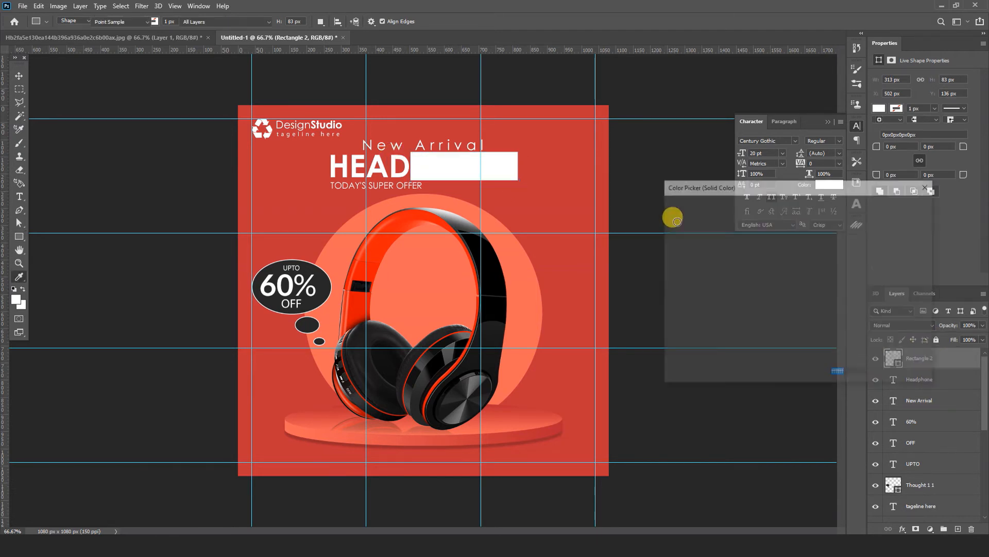
{"action": "left_click", "coordinate": [636, 184]}
{"action": "left_click", "coordinate": [879, 205]}
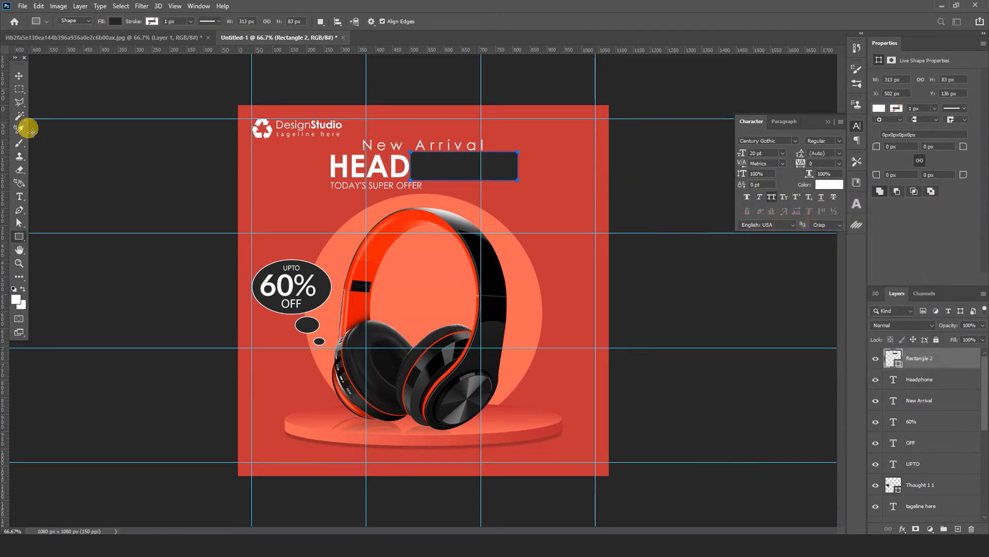
Step: Bring the "HEADPHONE" text layer to the front, above the dark rectangle
{"action": "left_click", "coordinate": [19, 75]}
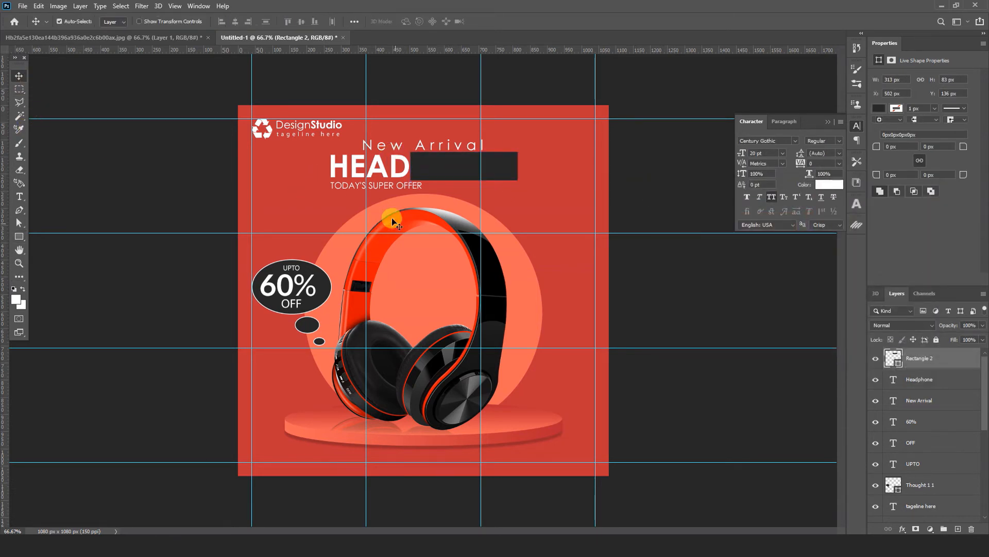
{"action": "left_click", "coordinate": [381, 178]}
{"action": "key", "text": "ctrl+shift+bracketright"}
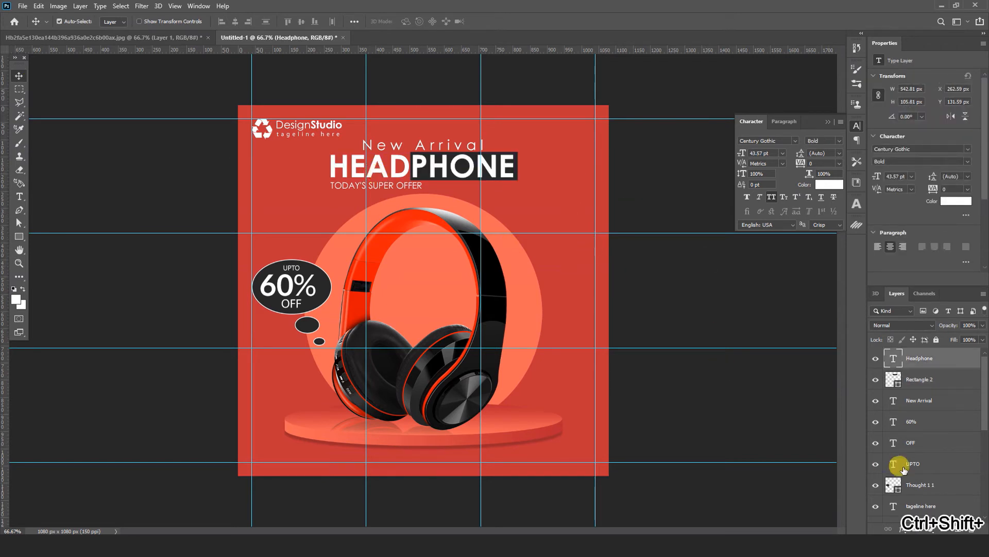
{"action": "left_click", "coordinate": [666, 271]}
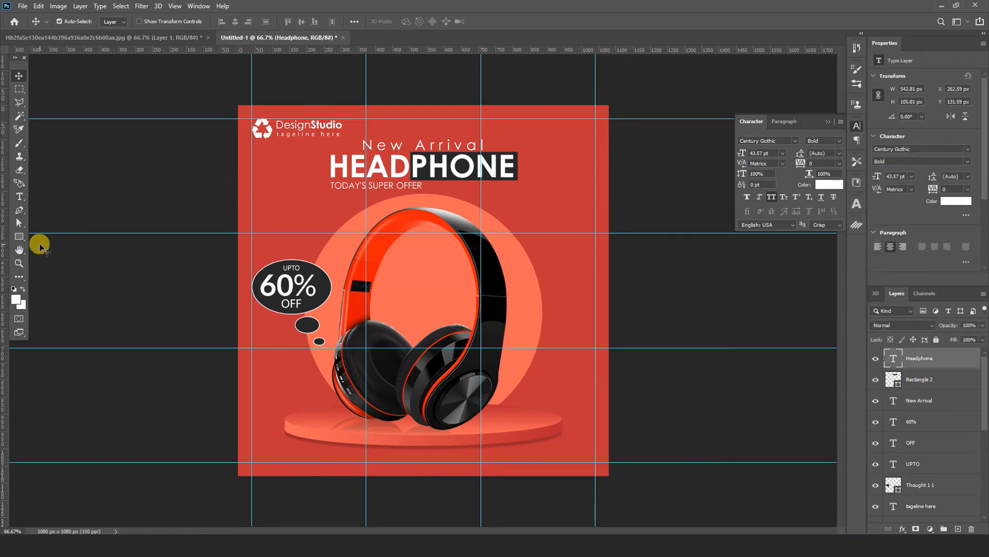
Step: Draw a closed wavy-edged Pen path about 349 × 420 px over the canvas's upper-right corner and convert it to a shape
{"action": "left_click", "coordinate": [19, 210]}
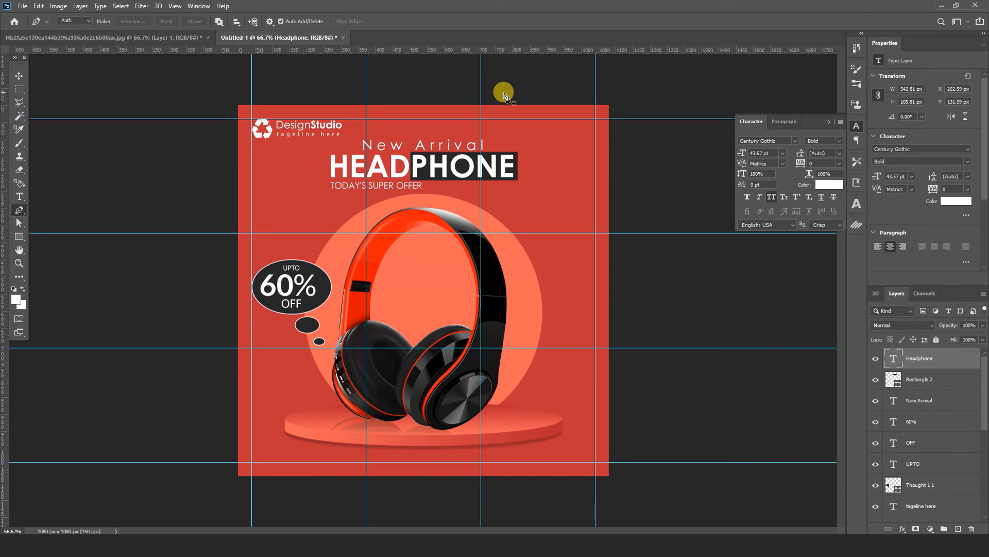
{"action": "left_click", "coordinate": [508, 91]}
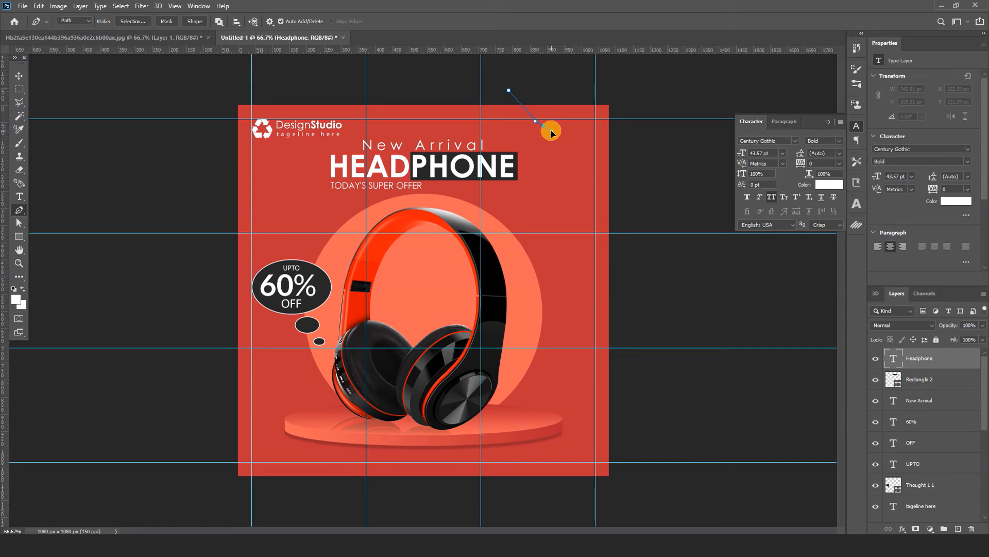
{"action": "left_click_drag", "start_coordinate": [550, 130], "coordinate": [554, 130]}
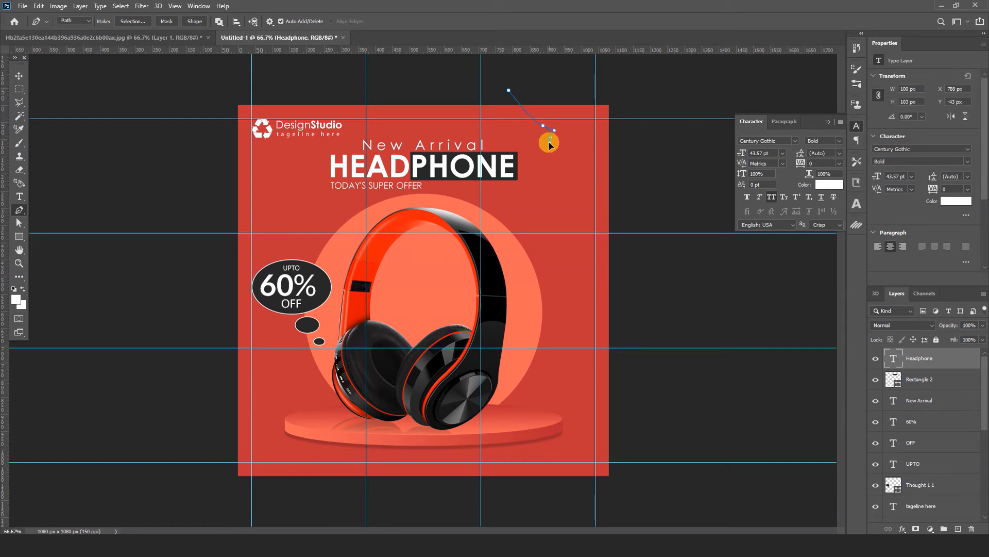
{"action": "left_click_drag", "start_coordinate": [565, 150], "coordinate": [570, 147]}
{"action": "left_click_drag", "start_coordinate": [585, 174], "coordinate": [588, 174]}
{"action": "left_click", "coordinate": [592, 190]}
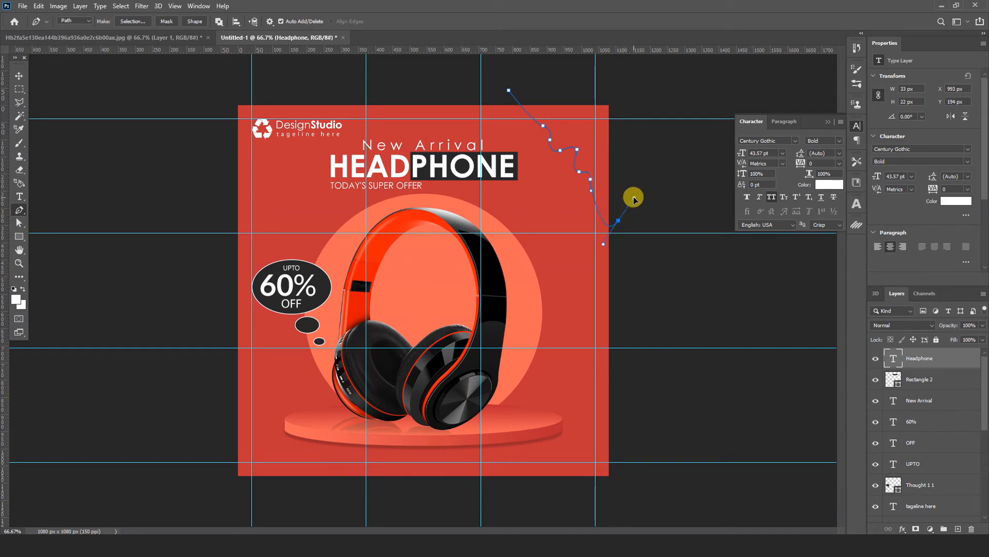
{"action": "left_click_drag", "start_coordinate": [627, 95], "coordinate": [569, 82]}
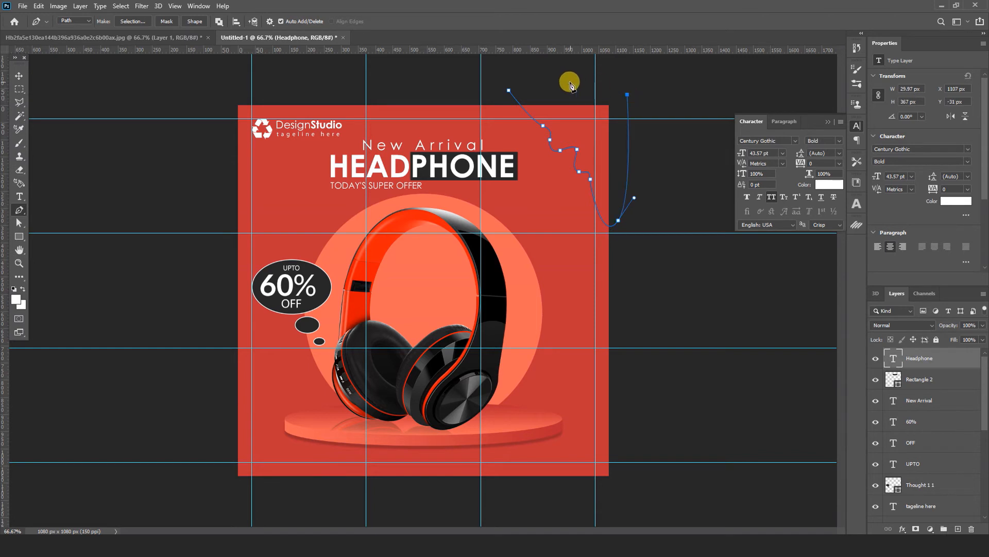
{"action": "left_click", "coordinate": [509, 90]}
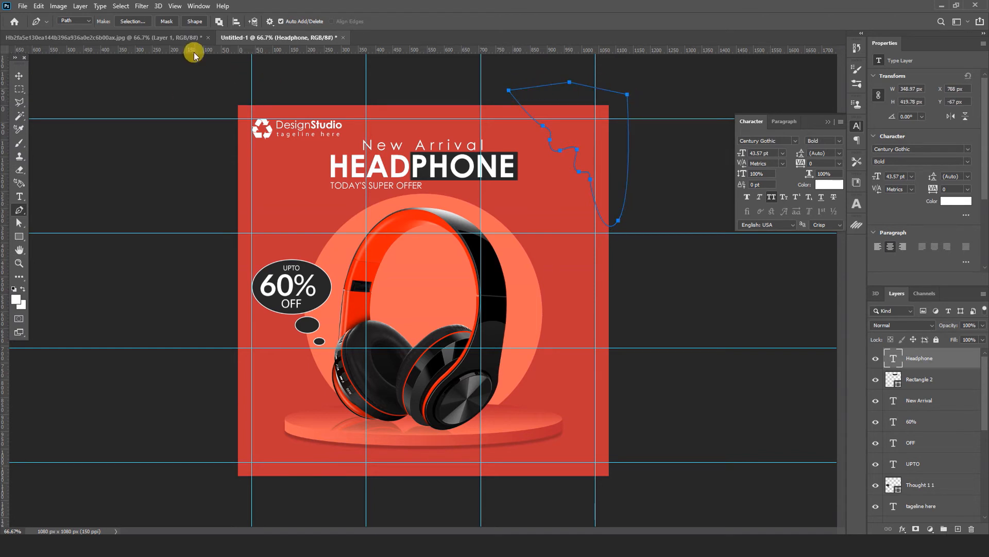
{"action": "left_click", "coordinate": [194, 22]}
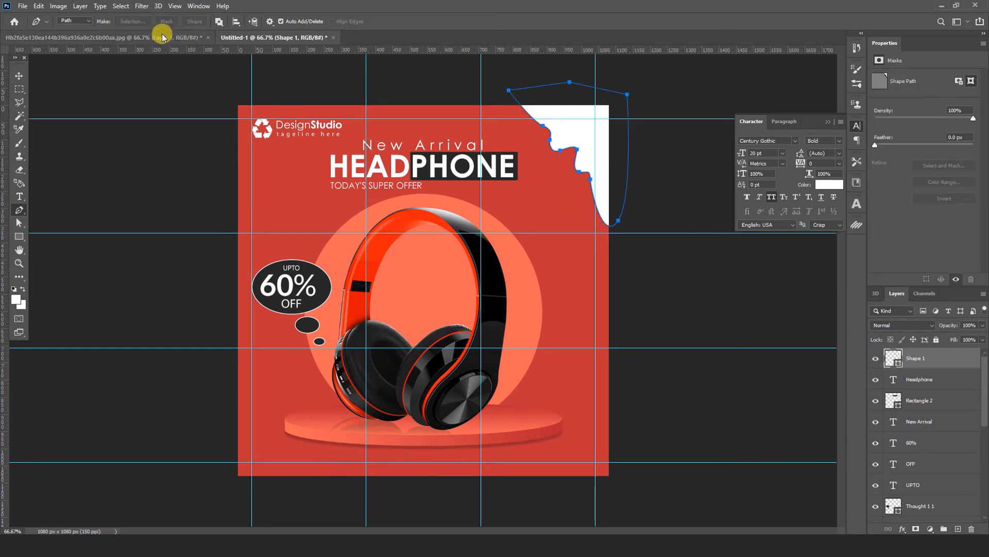
Step: Fill the wavy corner shape with the light orange sampled from the circle behind the headphones
{"action": "double_click", "coordinate": [893, 359]}
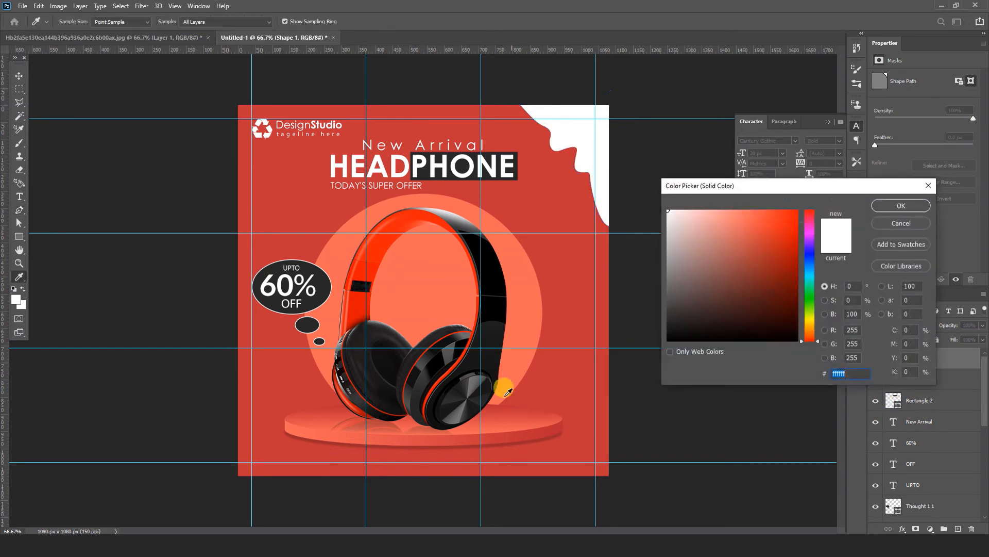
{"action": "left_click", "coordinate": [505, 369]}
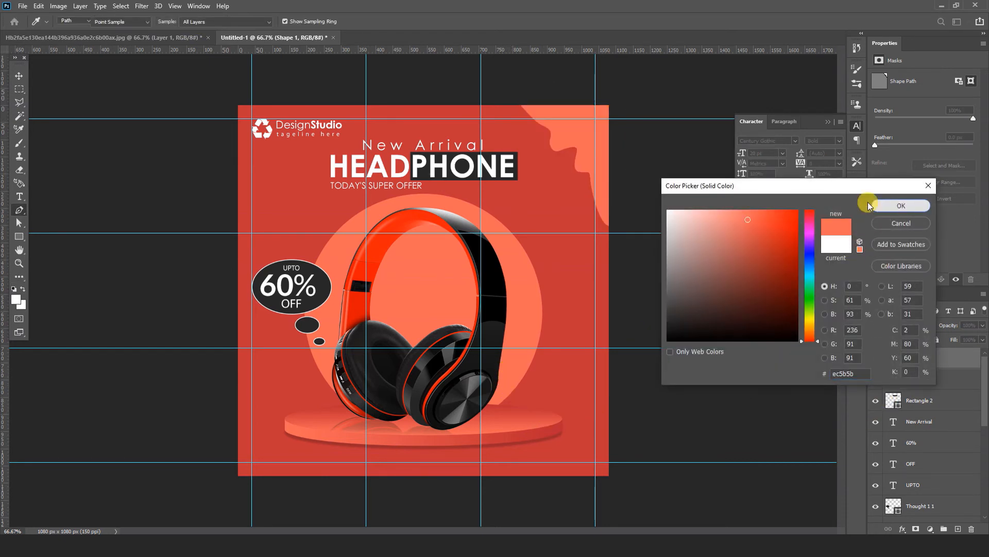
{"action": "left_click", "coordinate": [901, 205]}
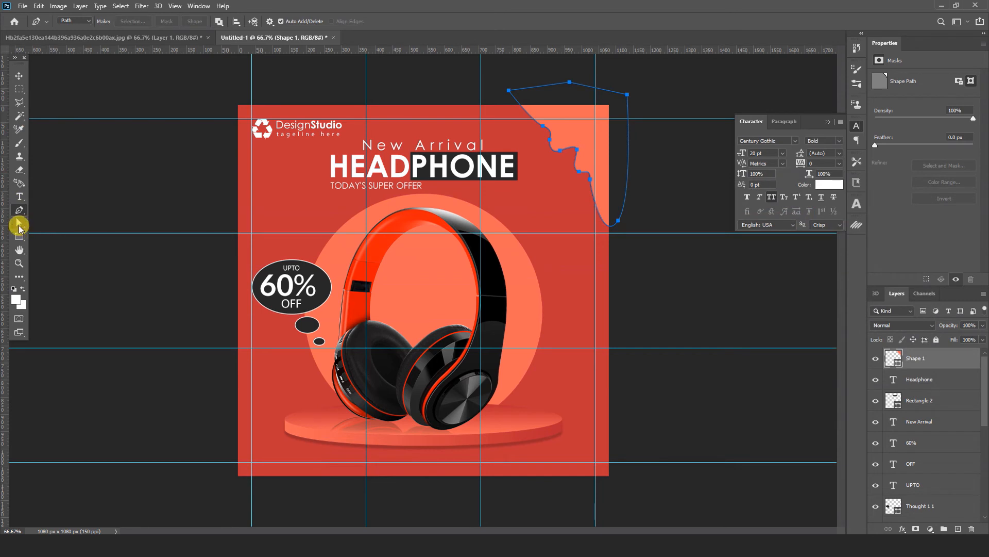
Step: Reshape the corner shape's wavy edge by adjusting its anchor points and curve handles, bowing the uppermost curve outward
{"action": "left_click", "coordinate": [19, 226]}
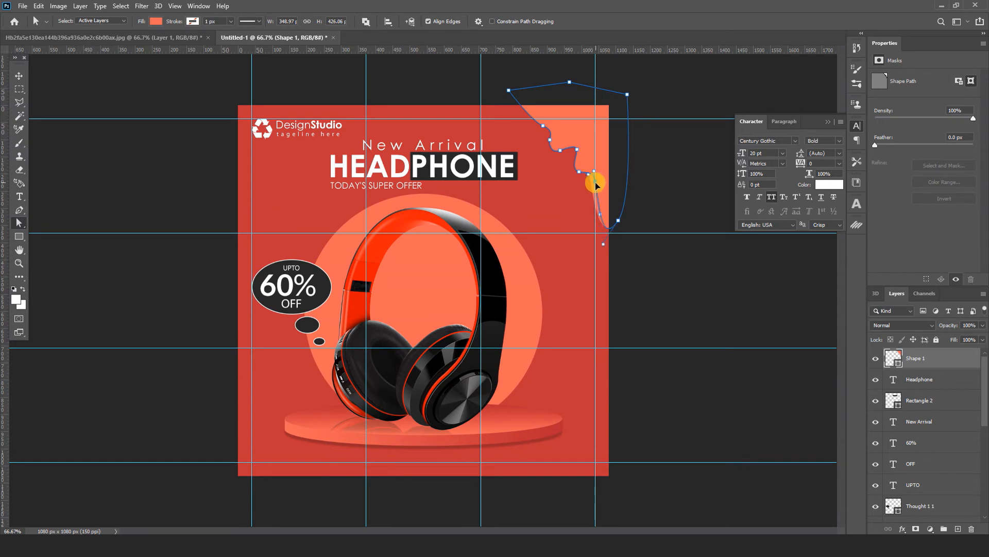
{"action": "left_click_drag", "start_coordinate": [595, 184], "coordinate": [580, 152]}
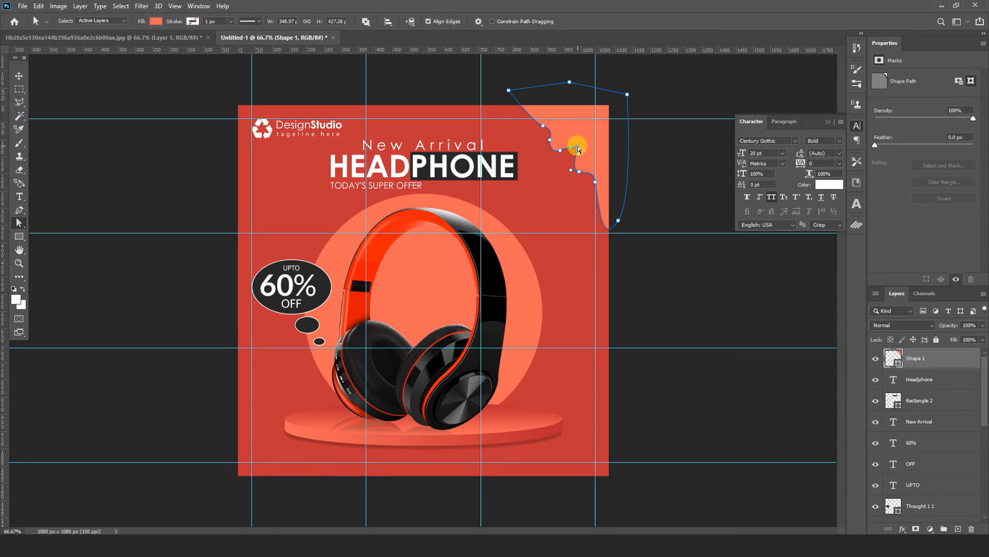
{"action": "left_click_drag", "start_coordinate": [576, 146], "coordinate": [554, 158]}
{"action": "left_click_drag", "start_coordinate": [533, 123], "coordinate": [500, 140]}
{"action": "left_click_drag", "start_coordinate": [579, 151], "coordinate": [579, 152]}
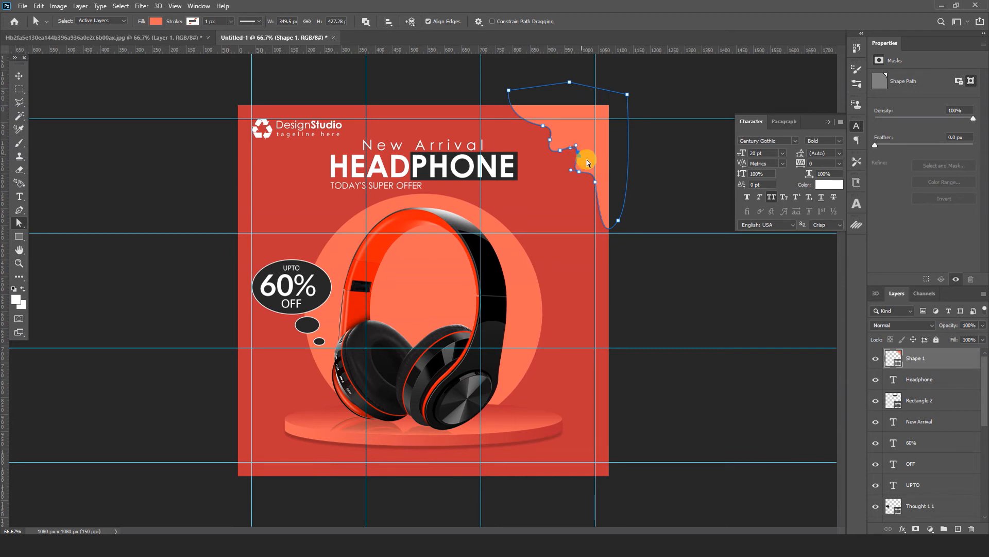
{"action": "left_click", "coordinate": [22, 76]}
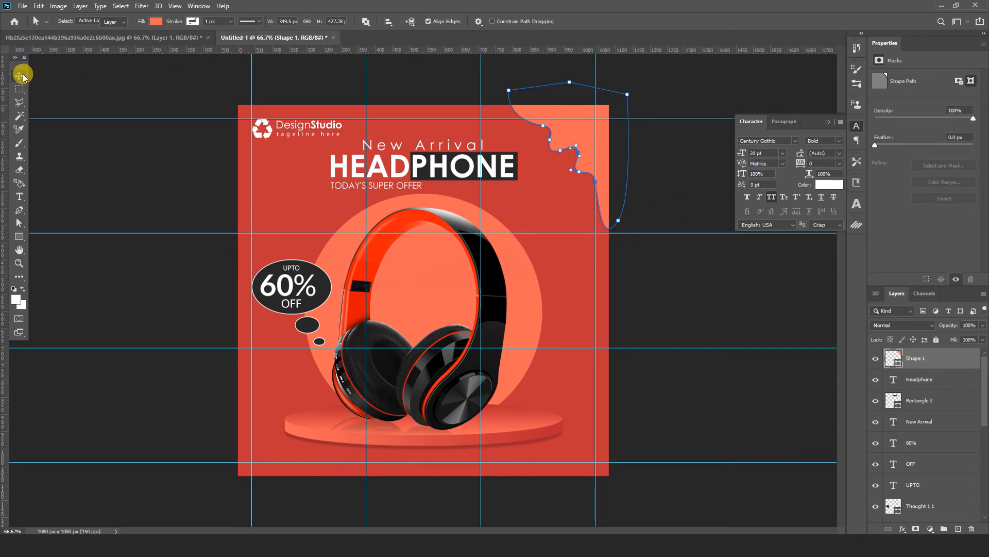
{"action": "left_click", "coordinate": [254, 84]}
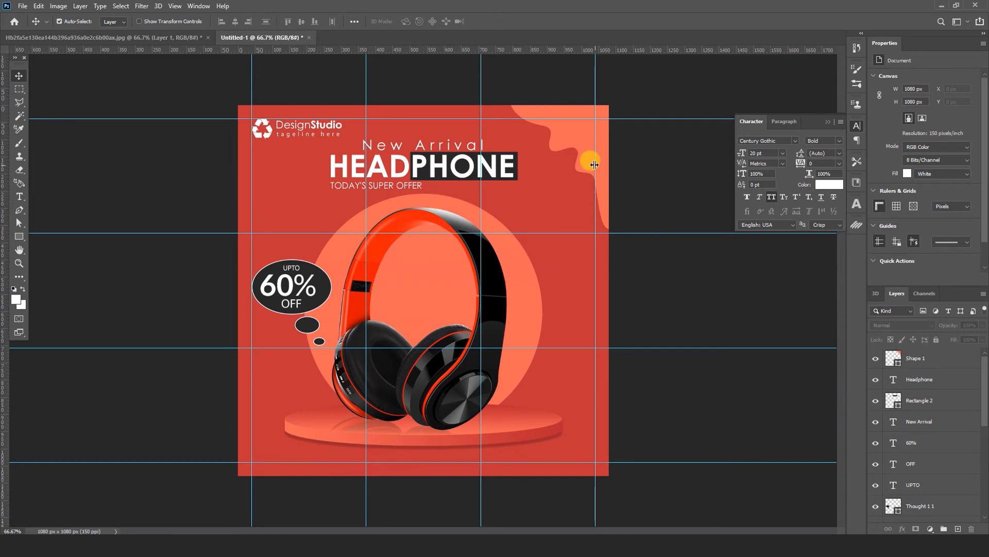
Step: Scale the wavy corner shape up to about 110%, extending it further down and inward from the corner
{"action": "left_click", "coordinate": [587, 149]}
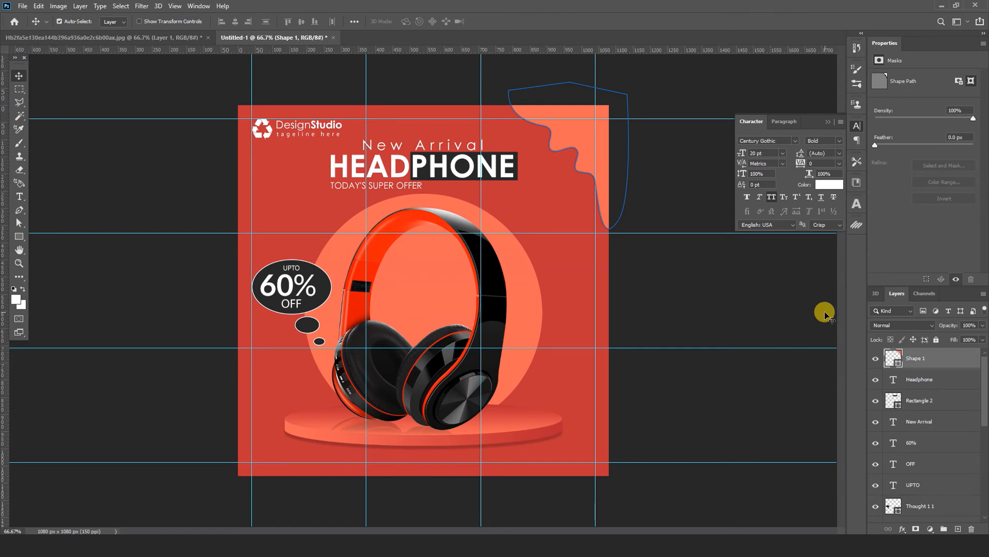
{"action": "key", "text": "ctrl+t"}
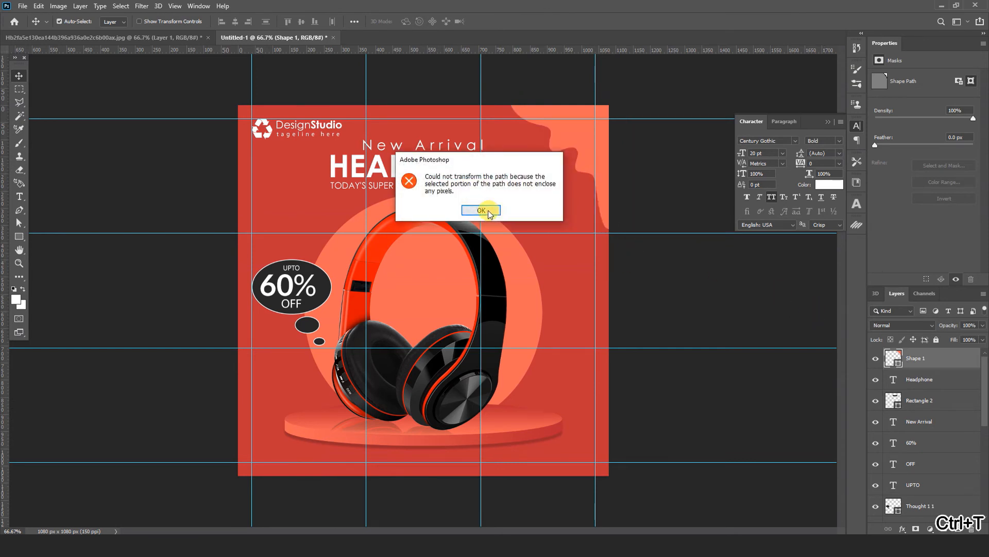
{"action": "left_click", "coordinate": [481, 210]}
{"action": "key", "text": "ctrl+t"}
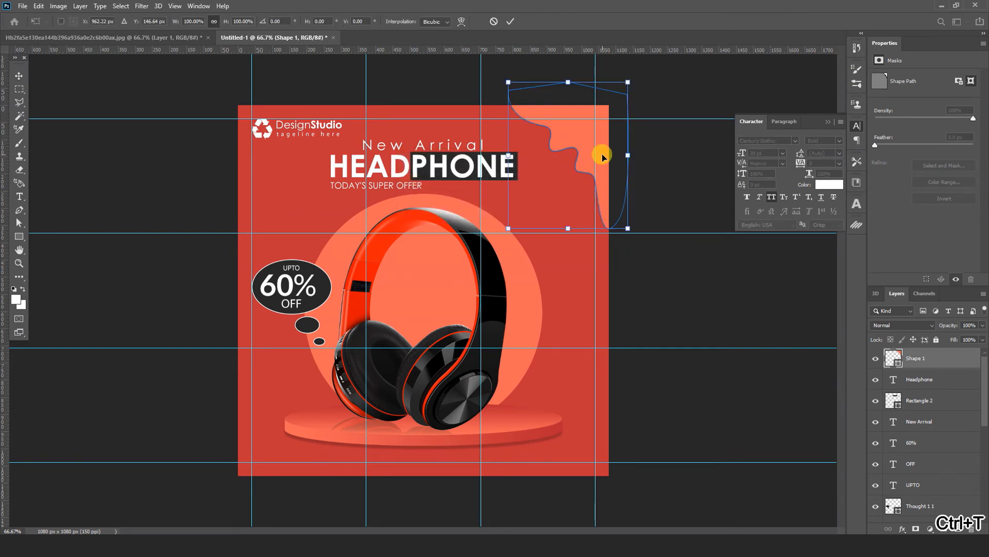
{"action": "left_click_drag", "start_coordinate": [509, 227], "coordinate": [498, 242]}
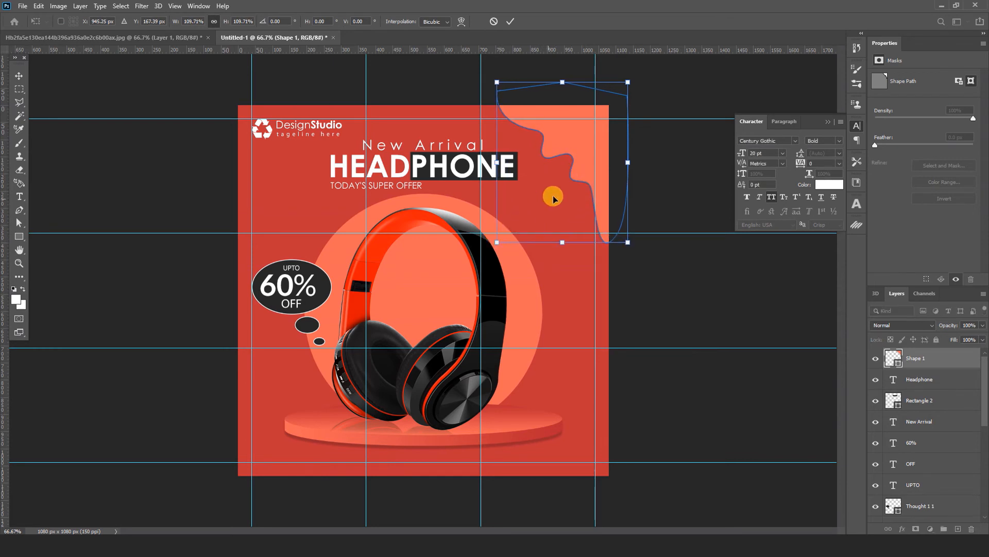
{"action": "left_click", "coordinate": [510, 21]}
{"action": "left_click", "coordinate": [667, 176]}
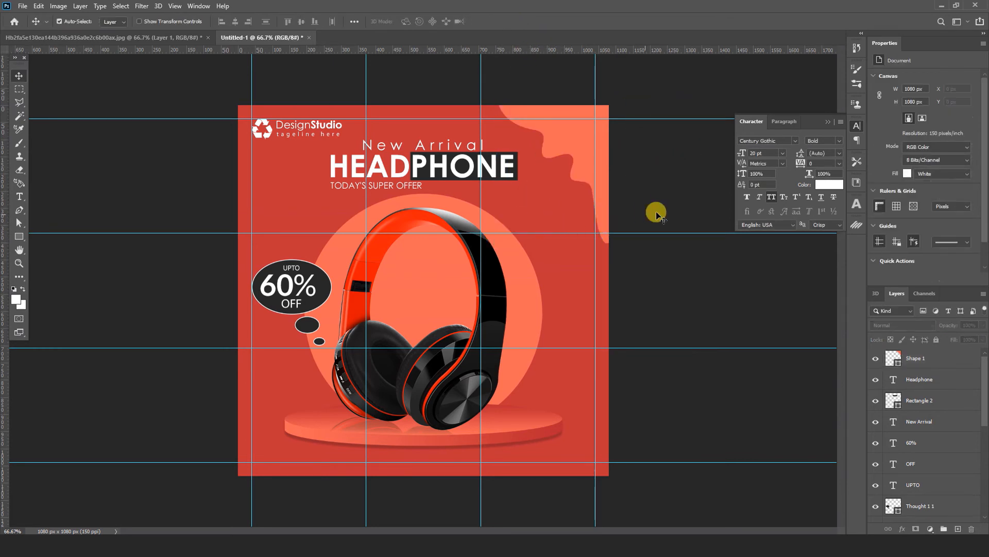
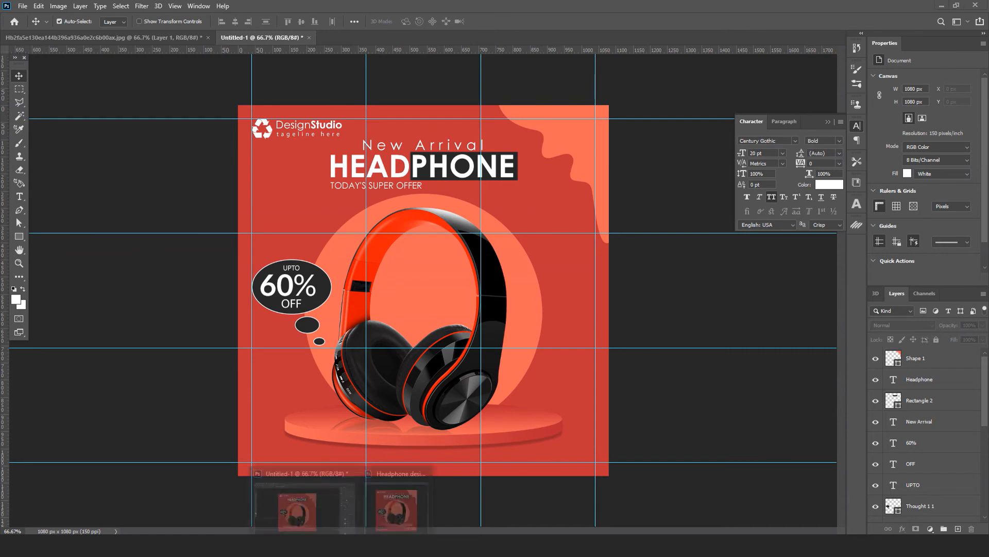
Step: Draw a 133 × 35 px rectangle above the lower guide, starting at the leftmost guide, and round all its corners to 17.5 px
{"action": "left_click", "coordinate": [406, 515]}
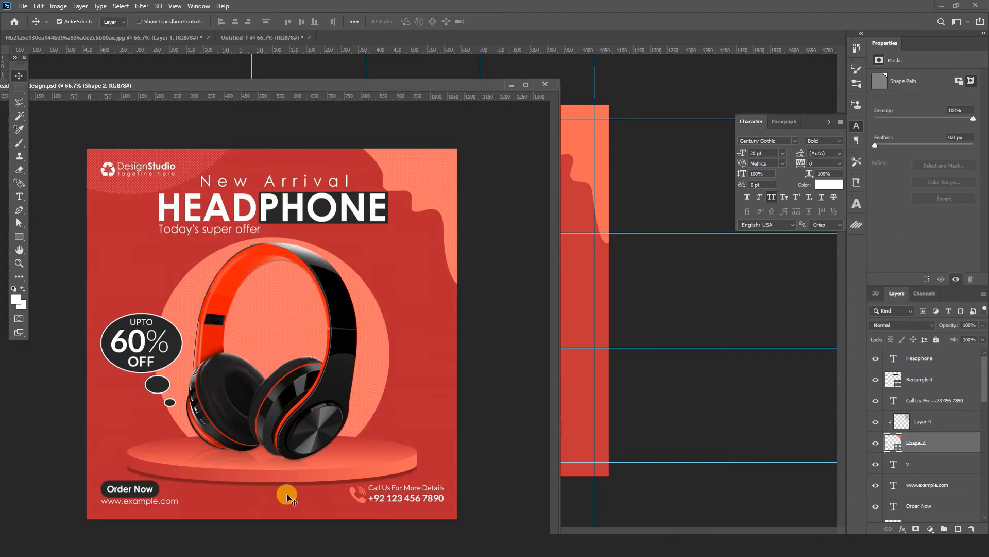
{"action": "left_click", "coordinate": [510, 85]}
{"action": "left_click", "coordinate": [19, 236]}
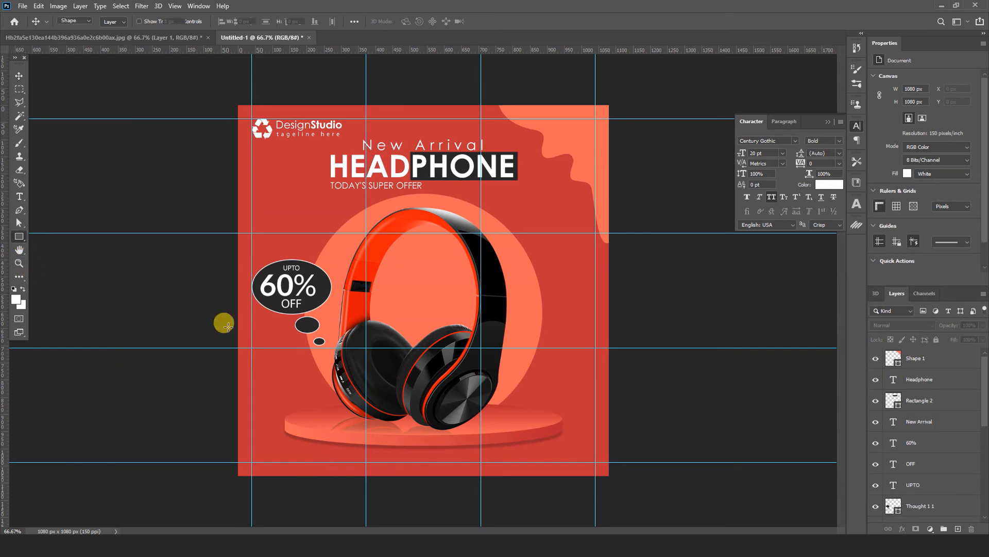
{"action": "left_click_drag", "start_coordinate": [252, 441], "coordinate": [467, 237]}
{"action": "key", "text": "ctrl+plus"}
{"action": "key", "text": "ctrl+plus"}
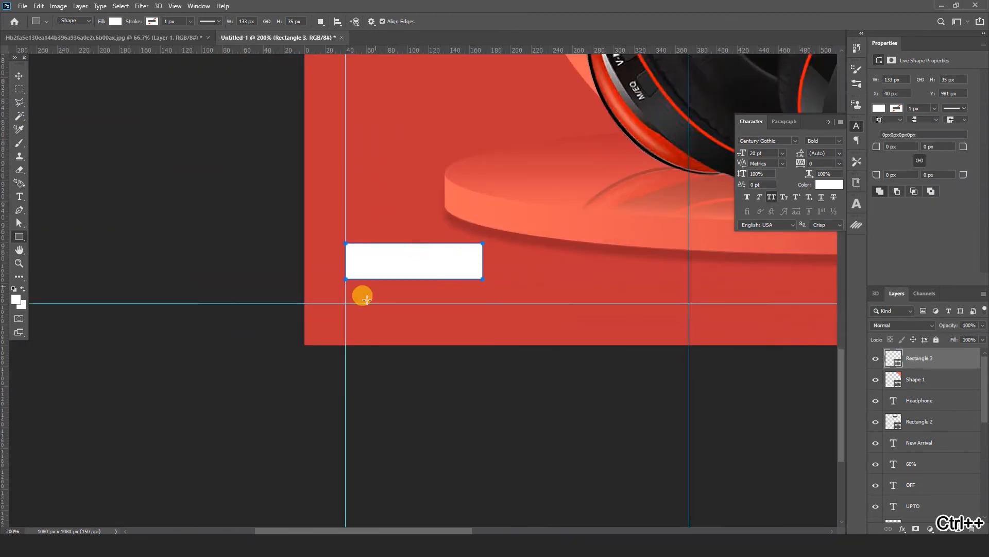
{"action": "left_click", "coordinate": [900, 148]}
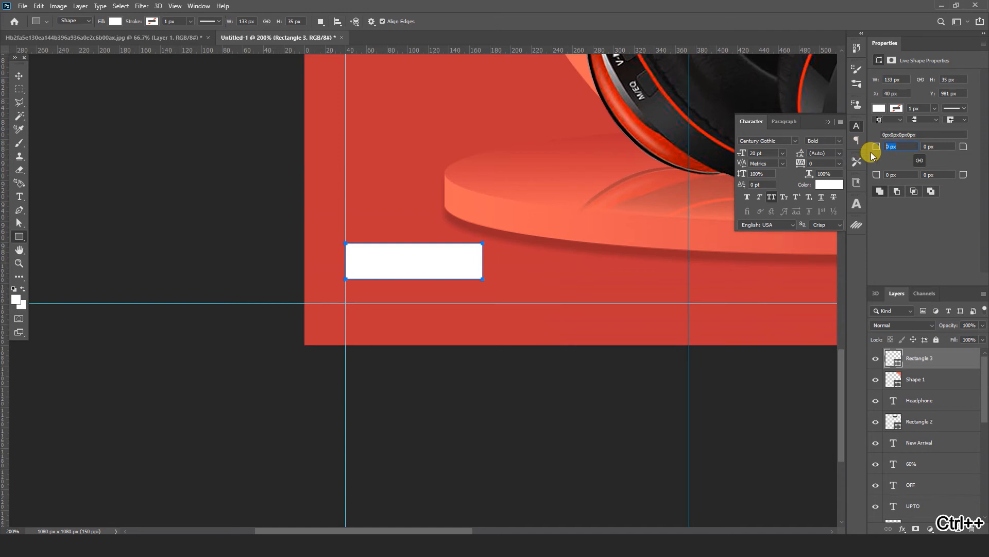
{"action": "left_click", "coordinate": [872, 151]}
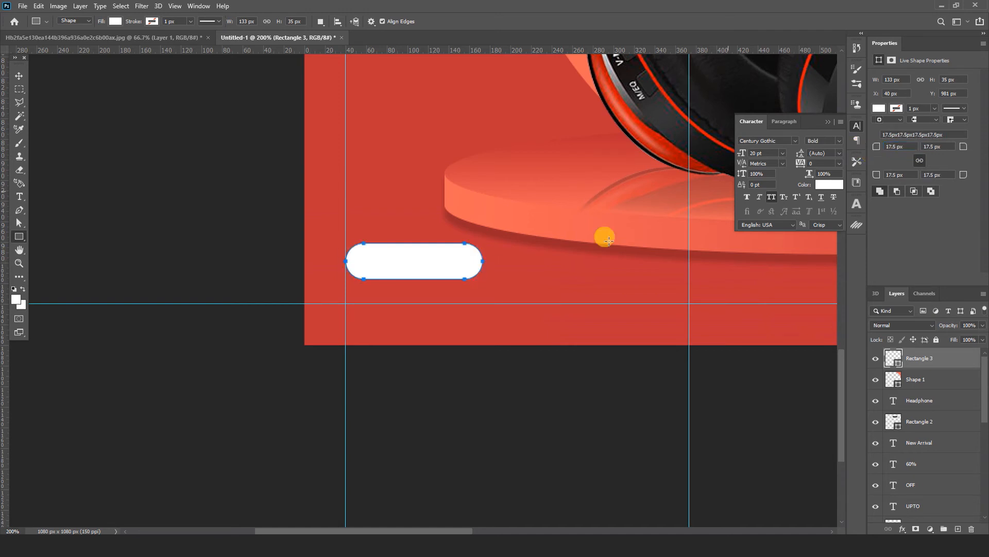
Step: Fill the rounded rectangle with dark grey 282828 sampled from the area outside the canvas
{"action": "double_click", "coordinate": [892, 355]}
{"action": "left_click", "coordinate": [503, 387]}
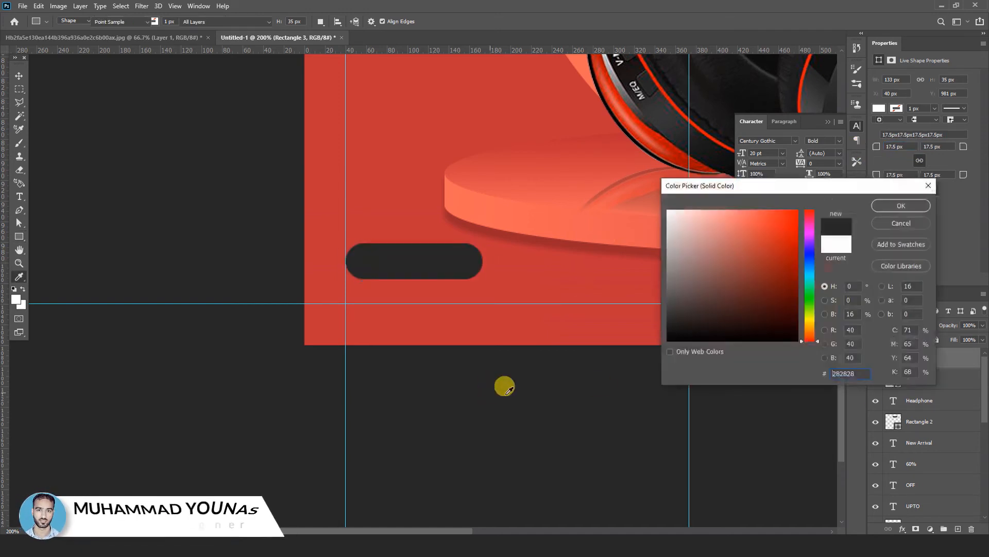
{"action": "left_click", "coordinate": [899, 206]}
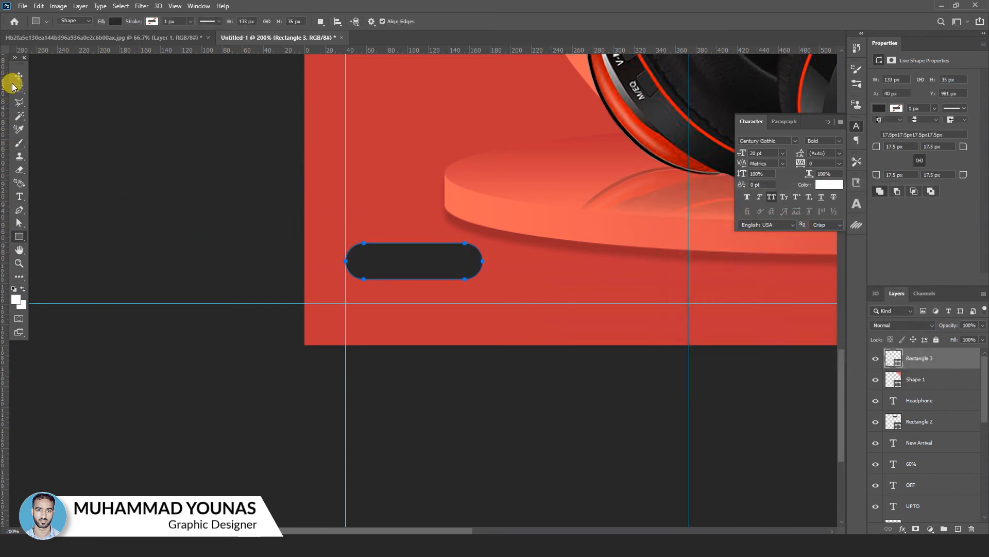
Step: Add an "ORDER NOW" text line in white Century Gothic Bold below the dark rounded rectangle
{"action": "left_click", "coordinate": [19, 196]}
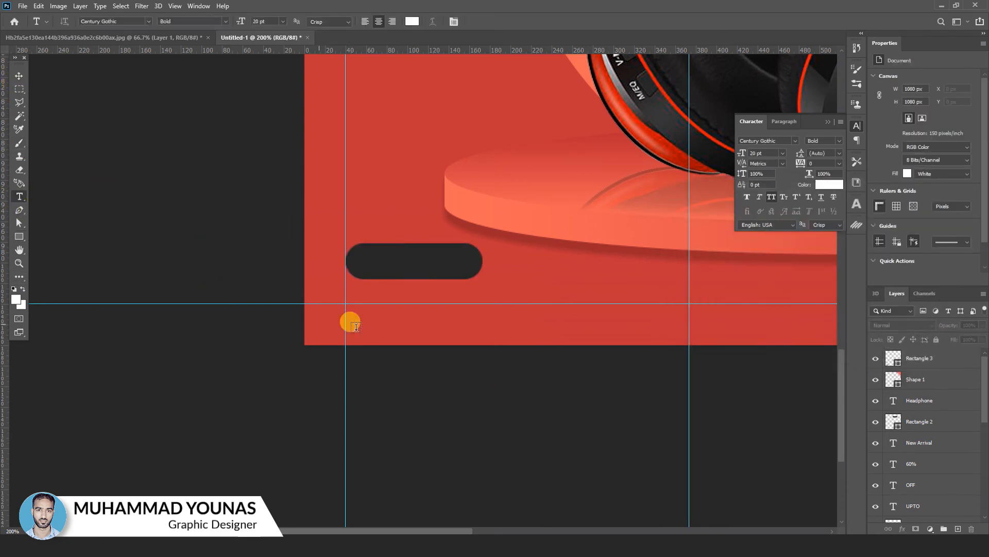
{"action": "left_click", "coordinate": [405, 323]}
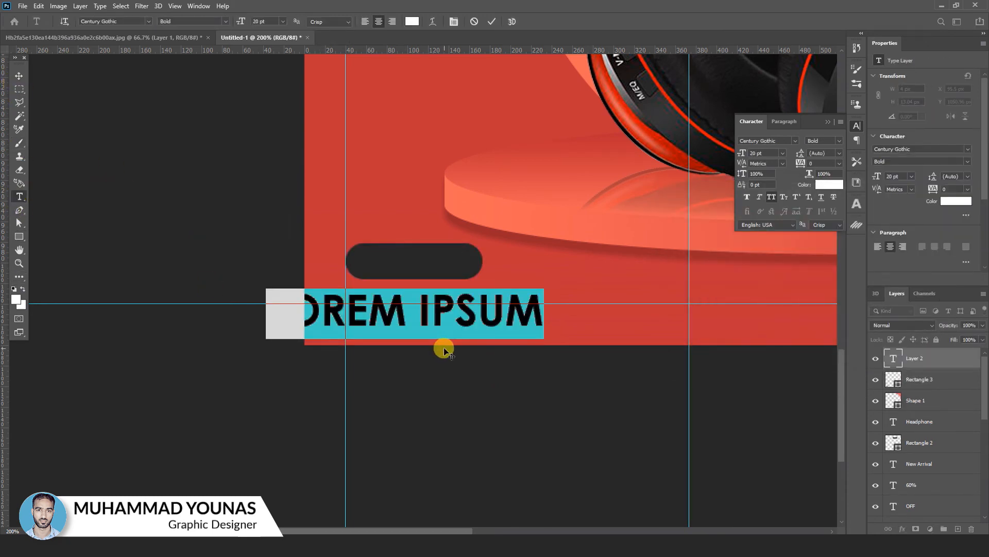
{"action": "type", "text": "ORDER"}
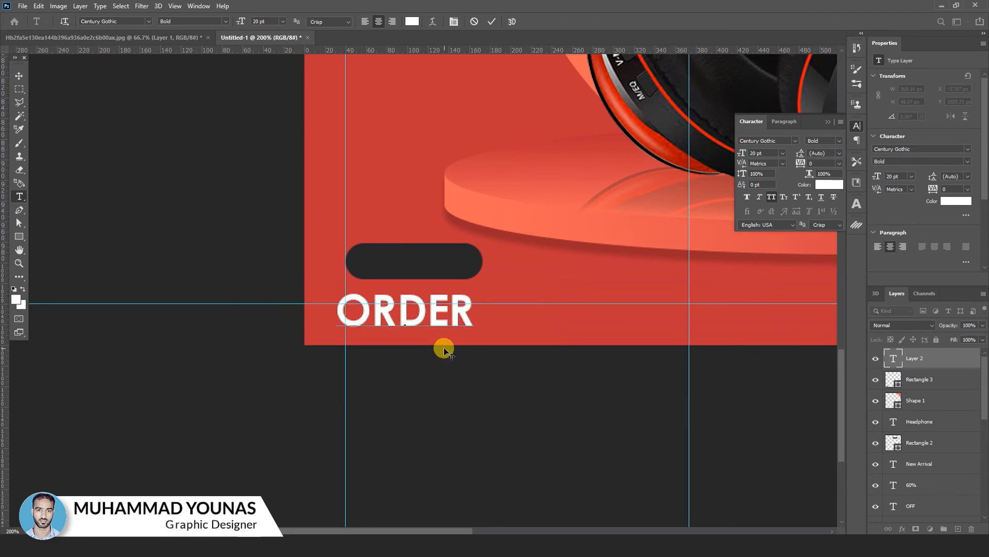
{"action": "type", "text": " NOW"}
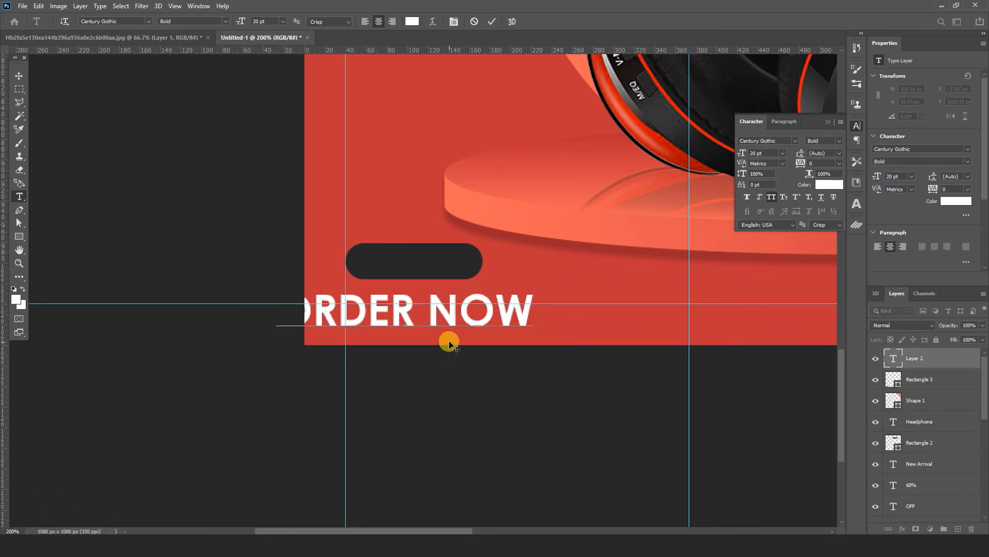
{"action": "key", "text": "ctrl+a"}
{"action": "left_click", "coordinate": [19, 75]}
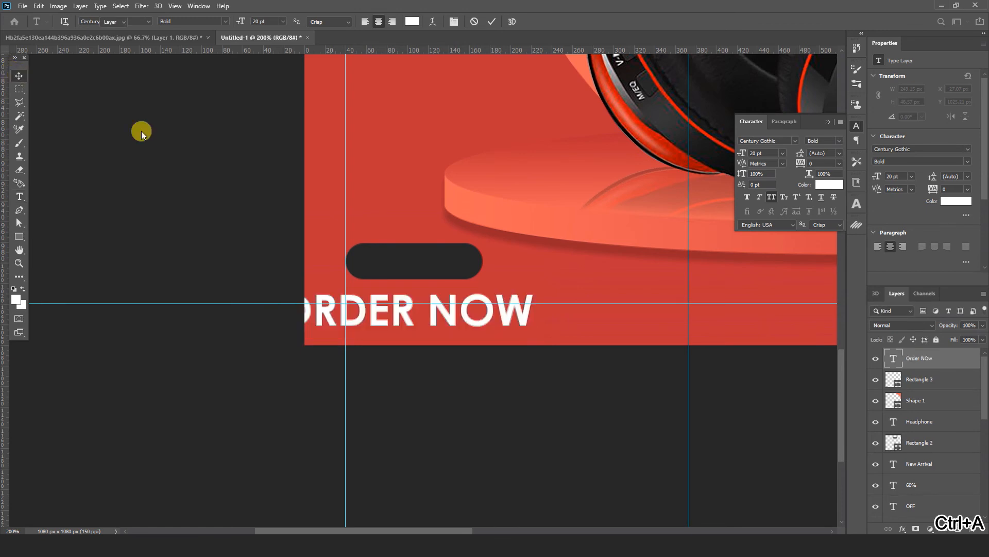
Step: Scale the "ORDER NOW" text down to about 8.07 pt and place it inside the dark rounded rectangle
{"action": "key", "text": "ctrl+t"}
{"action": "left_click_drag", "start_coordinate": [532, 339], "coordinate": [467, 272]}
{"action": "left_click", "coordinate": [511, 21]}
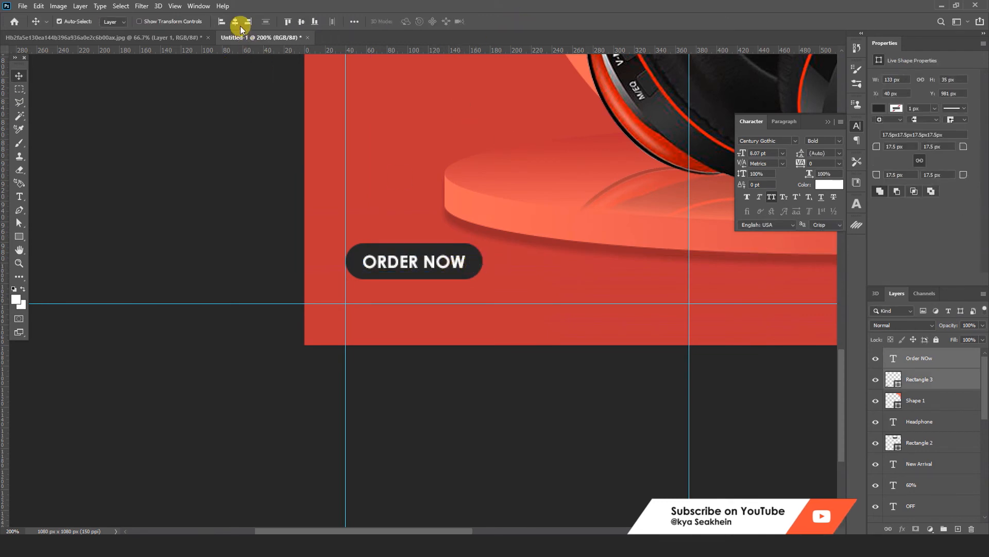
{"action": "key", "text": "t"}
{"action": "left_click", "coordinate": [357, 300]}
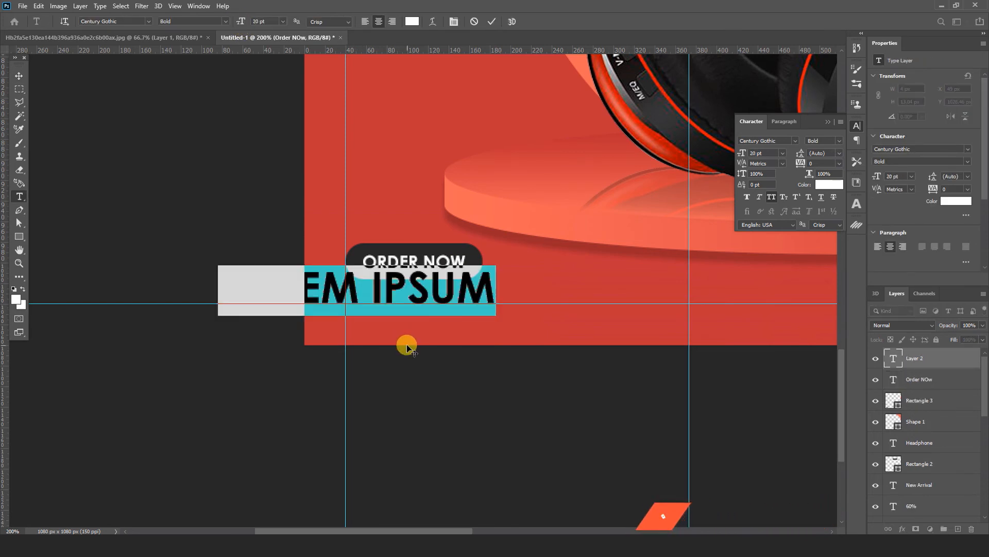
{"action": "type", "text": "www"}
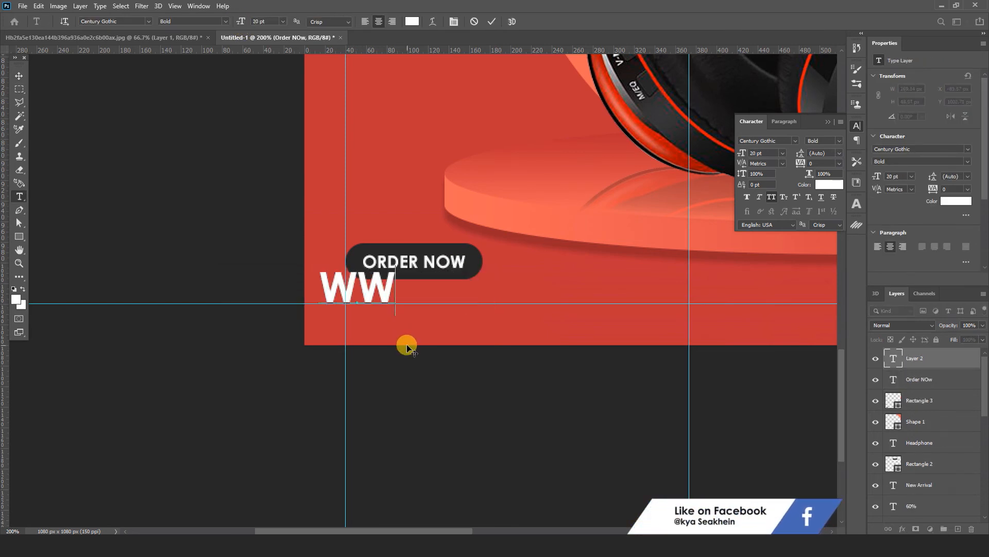
{"action": "type", "text": ".example"}
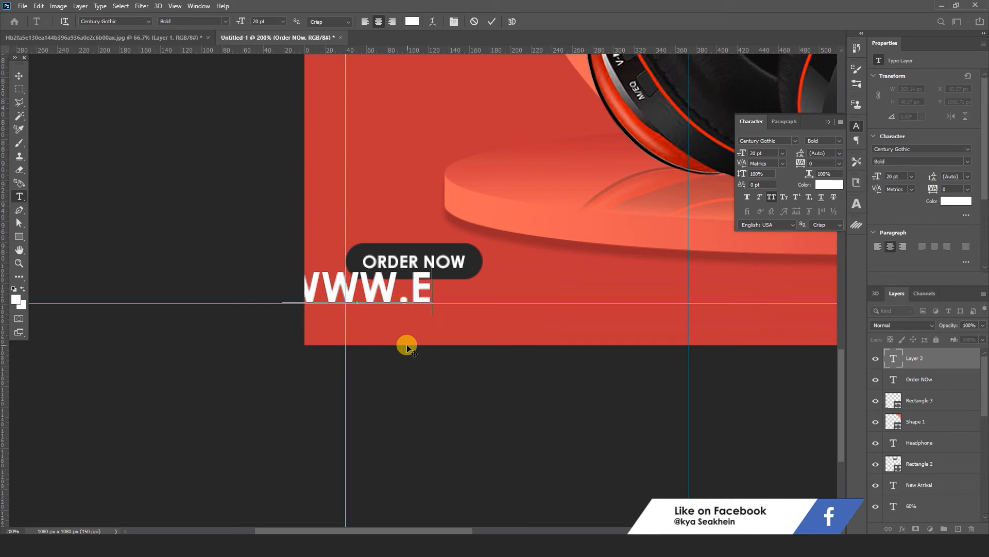
{"action": "type", "text": ".com"}
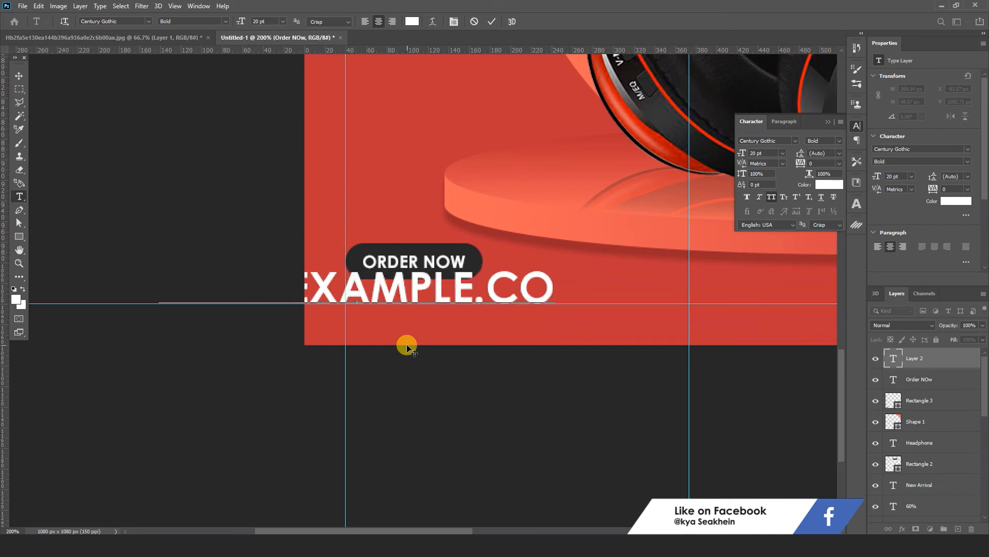
Step: Set the whole website text to the Regular weight and turn off All Caps
{"action": "key", "text": "ctrl+a"}
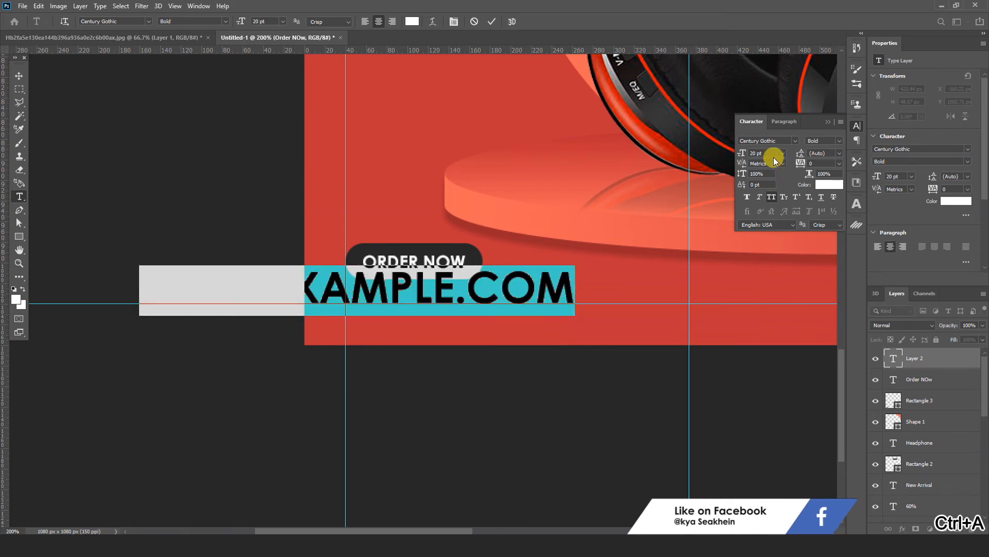
{"action": "left_click", "coordinate": [837, 144]}
{"action": "left_click", "coordinate": [827, 149]}
{"action": "left_click", "coordinate": [771, 199]}
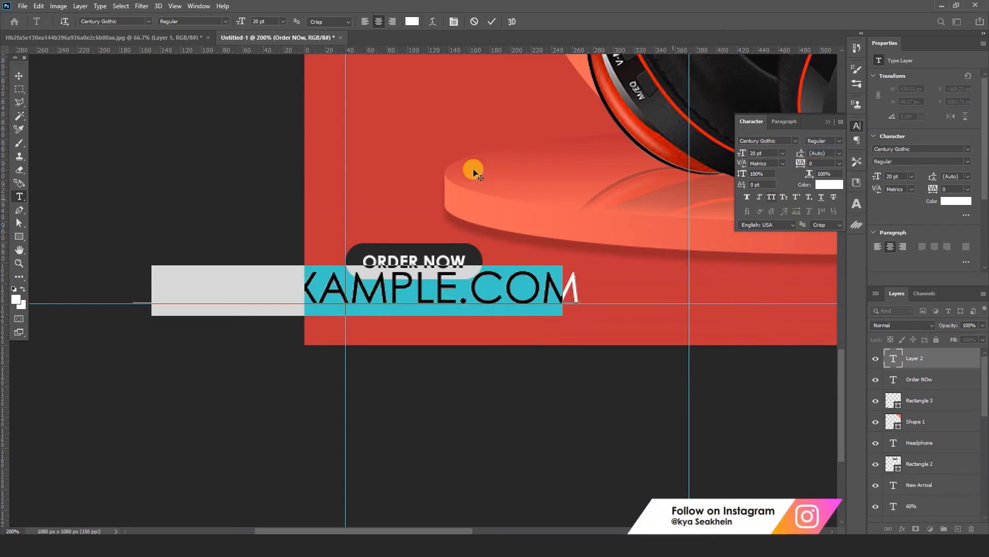
{"action": "left_click", "coordinate": [18, 77]}
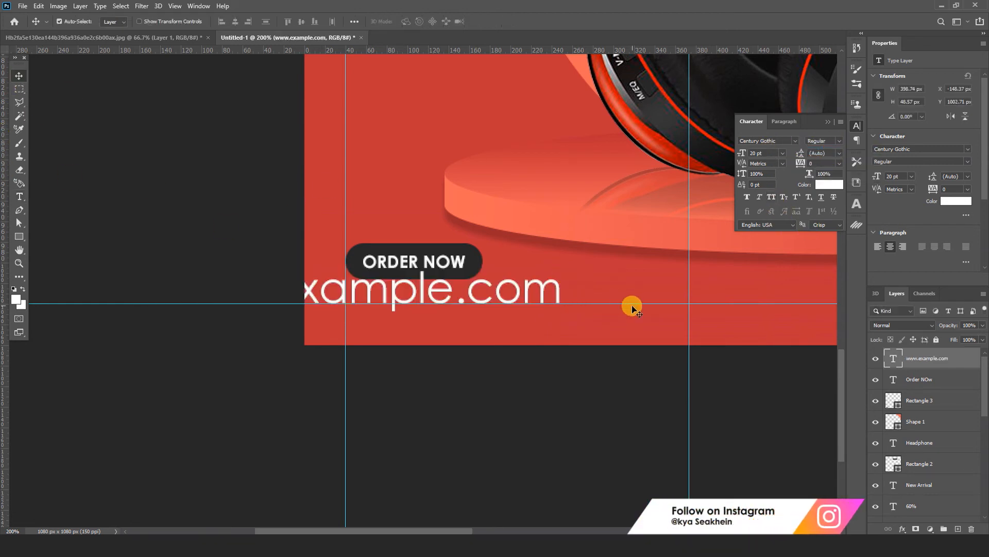
Step: Scale the website text to about 53% and place it just below the ORDER NOW button, starting at the leftmost guide
{"action": "key", "text": "ctrl+t"}
{"action": "left_click_drag", "start_coordinate": [561, 311], "coordinate": [562, 277]}
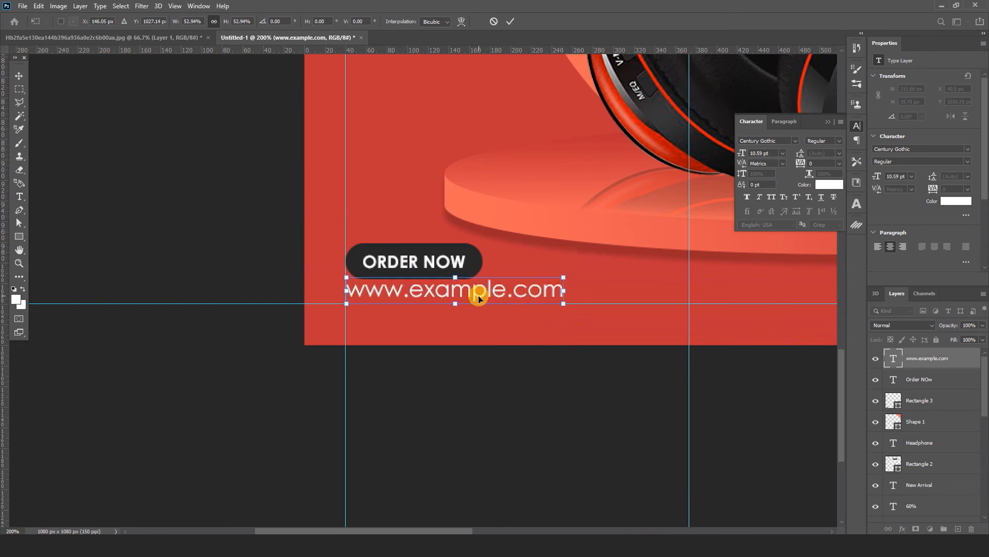
{"action": "left_click_drag", "start_coordinate": [477, 297], "coordinate": [477, 300]}
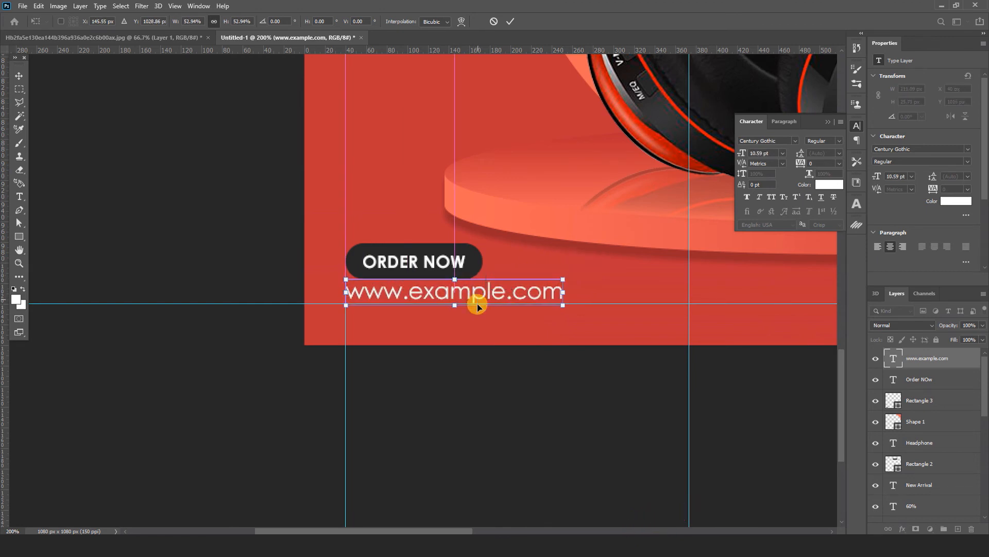
{"action": "left_click", "coordinate": [511, 23]}
{"action": "left_click", "coordinate": [518, 381]}
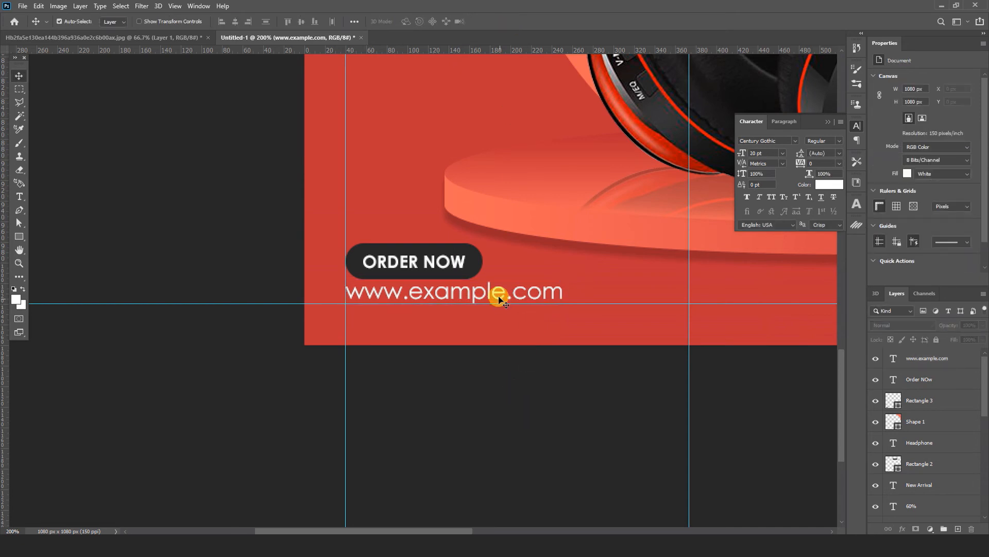
Step: Move the ORDER NOW text and its rounded rectangle down together, bringing the rectangle to Y 985 px
{"action": "left_click", "coordinate": [466, 264]}
{"action": "left_click", "coordinate": [476, 262], "text": "shift"}
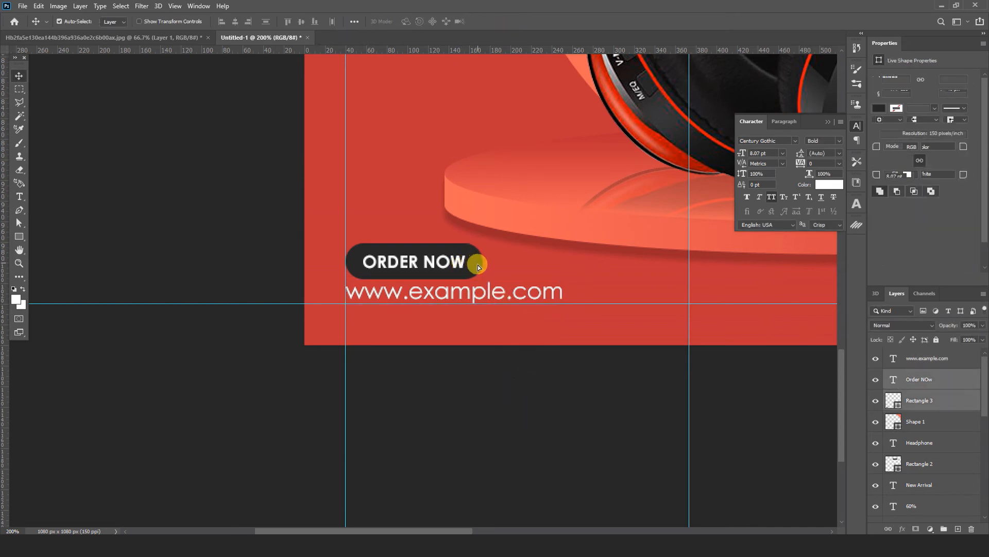
{"action": "left_click_drag", "start_coordinate": [478, 265], "coordinate": [478, 269]}
{"action": "left_click", "coordinate": [527, 426]}
{"action": "key", "text": "ctrl+minus"}
{"action": "key", "text": "ctrl+minus"}
{"action": "key", "text": "ctrl+minus"}
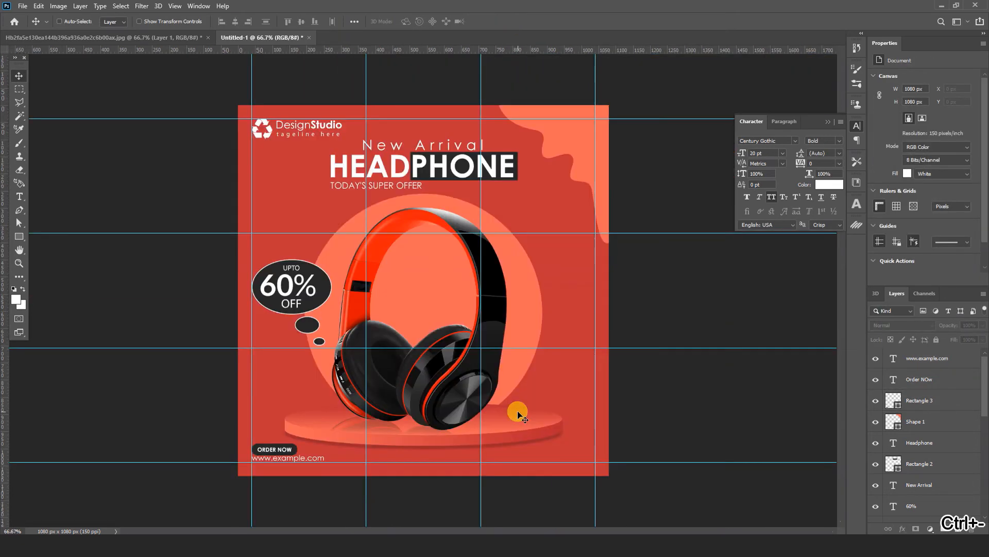
Step: Scale the ORDER NOW text and its rounded rectangle together to about 116%, growing up and to the right
{"action": "key", "text": "ctrl+plus"}
{"action": "scroll", "coordinate": [392, 350], "scroll_direction": "down", "scroll_amount": 5}
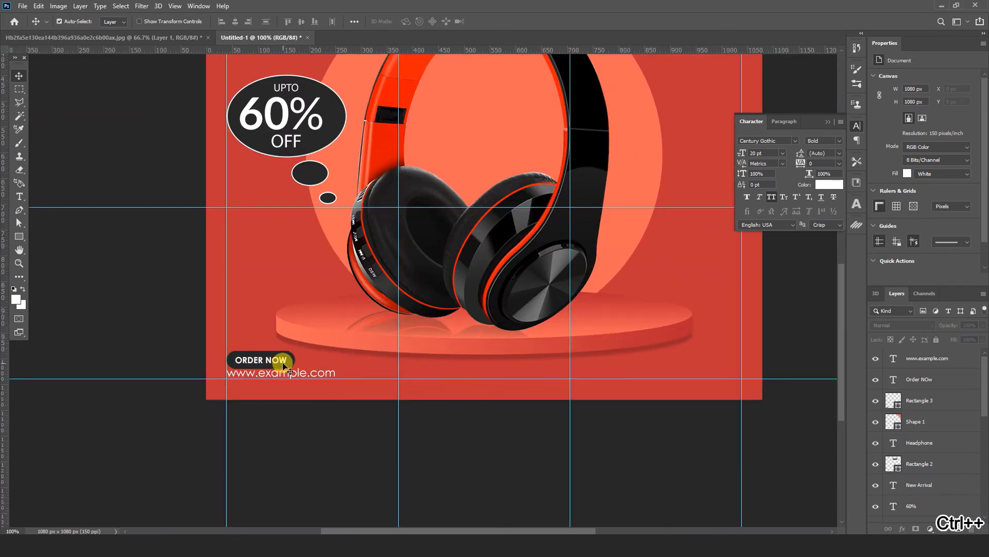
{"action": "left_click", "coordinate": [282, 360]}
{"action": "left_click", "coordinate": [292, 359], "text": "shift"}
{"action": "key", "text": "ctrl+t"}
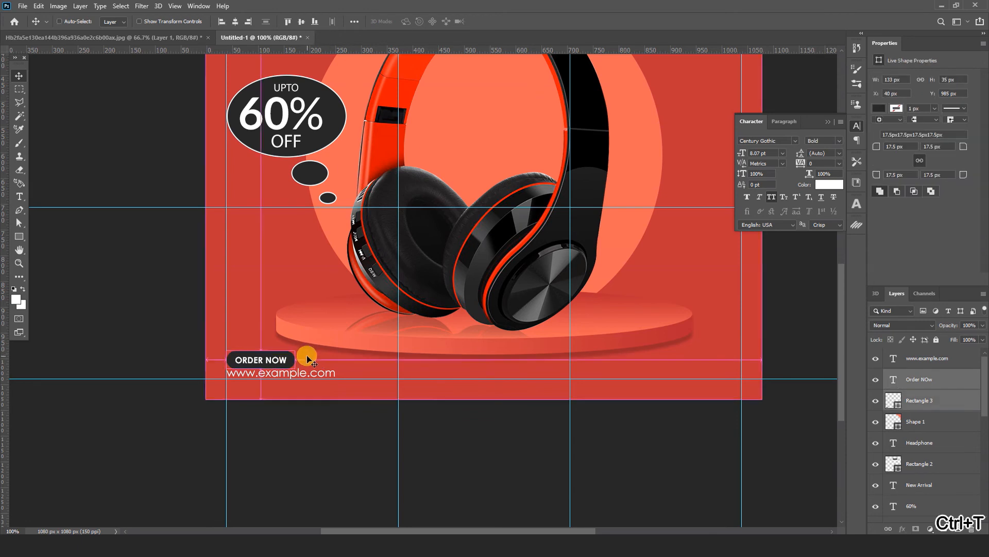
{"action": "left_click_drag", "start_coordinate": [296, 352], "coordinate": [307, 347]}
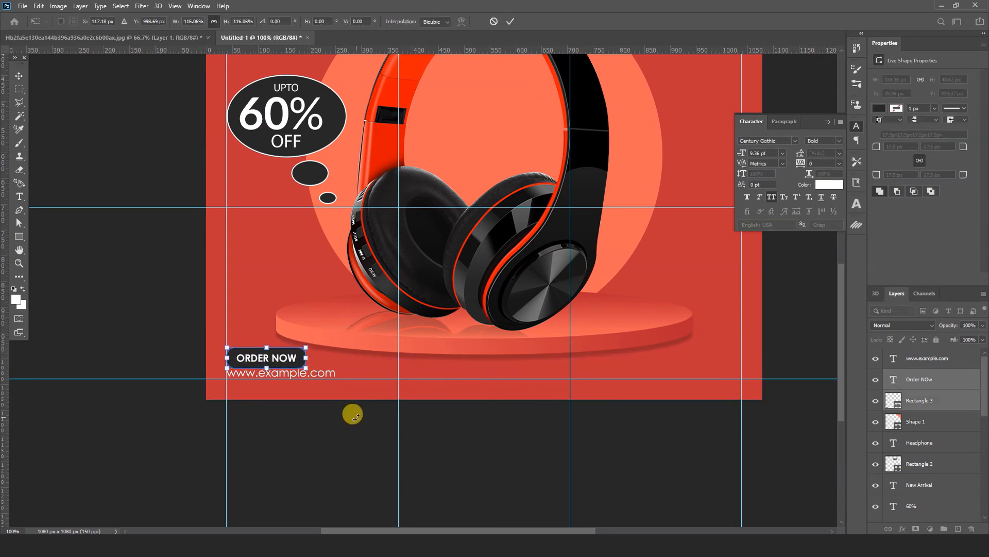
{"action": "key", "text": "Return"}
{"action": "left_click", "coordinate": [656, 482]}
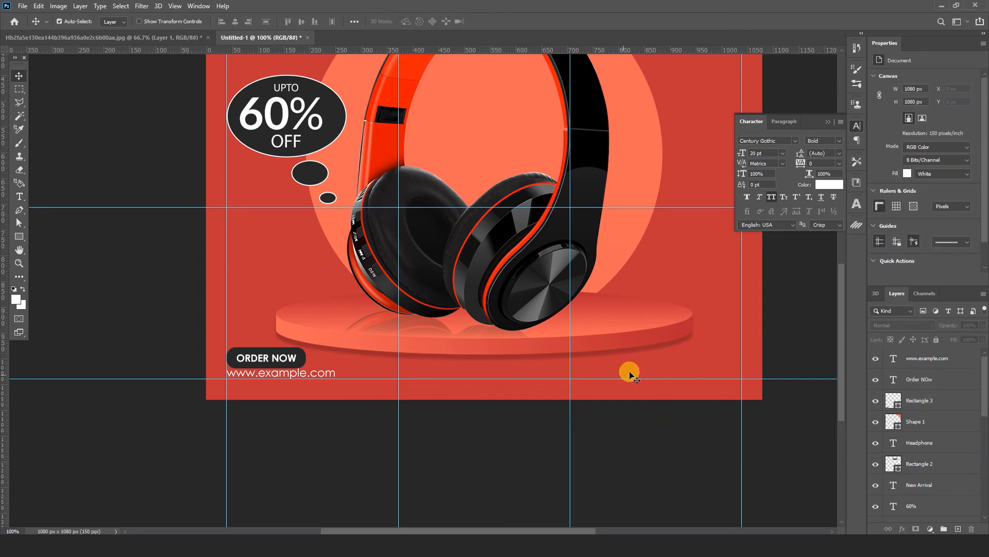
Step: Copy the orange phone icon layer from the finished reference headphone design
{"action": "mouse_move", "coordinate": [340, 545]}
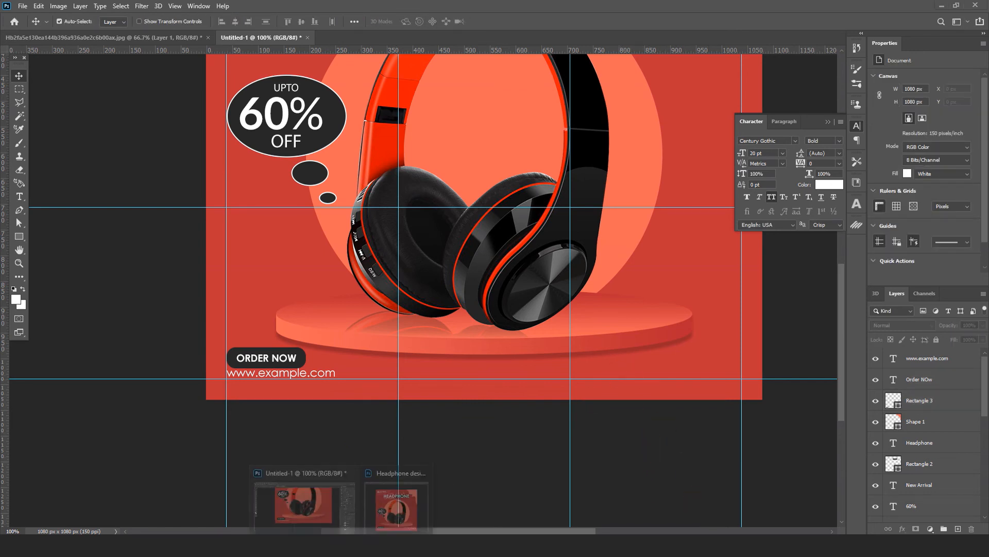
{"action": "left_click", "coordinate": [387, 516]}
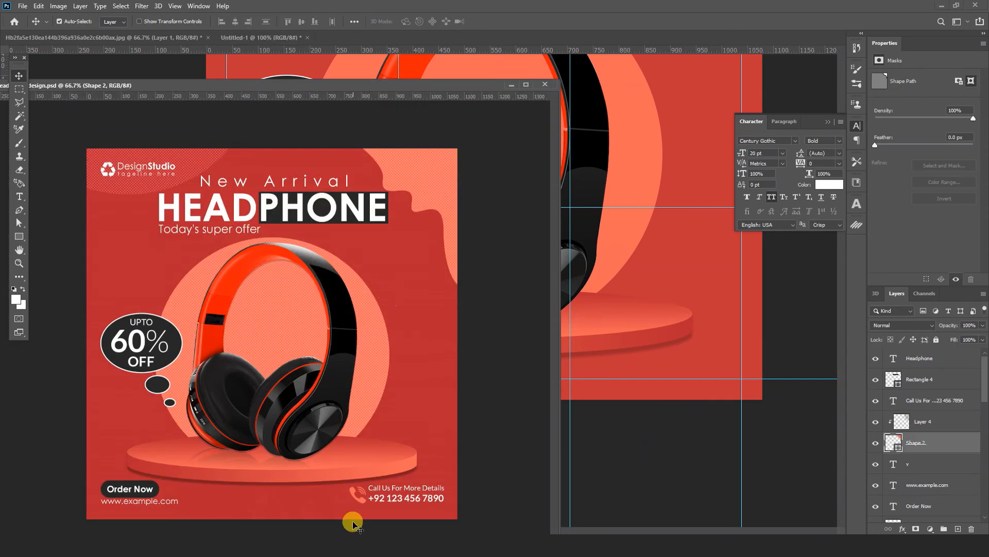
{"action": "left_click", "coordinate": [355, 496]}
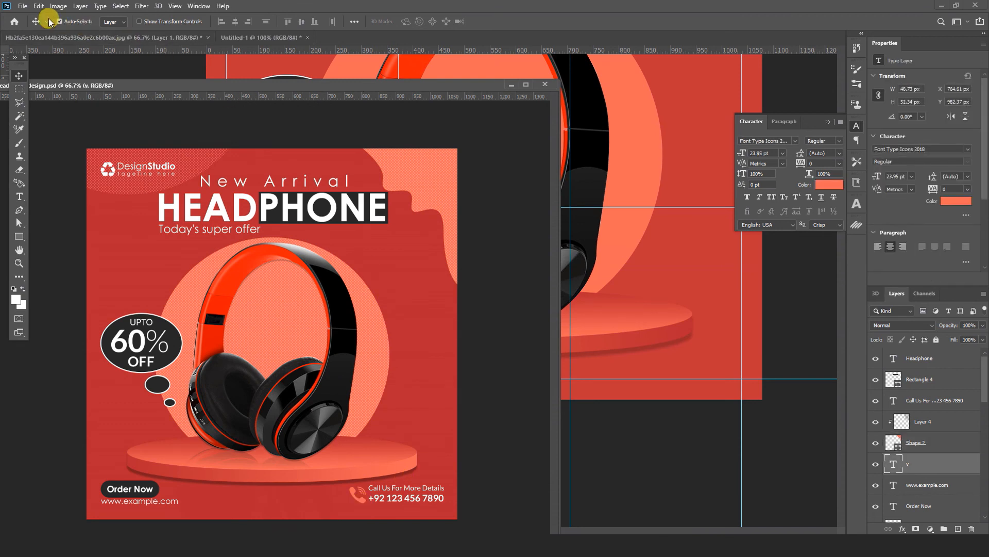
{"action": "left_click", "coordinate": [39, 6]}
{"action": "left_click", "coordinate": [57, 84]}
Step: Paste the phone icon in place into the Untitled-1 design above the red background rectangle and minimize the reference design
{"action": "left_click", "coordinate": [681, 362]}
{"action": "left_click", "coordinate": [39, 5]}
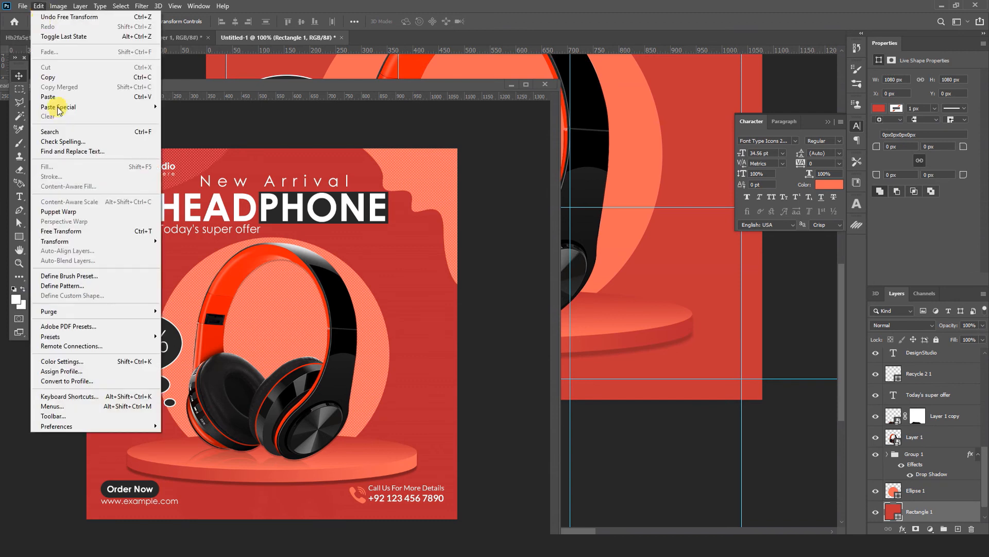
{"action": "mouse_move", "coordinate": [103, 107]}
{"action": "left_click", "coordinate": [186, 118]}
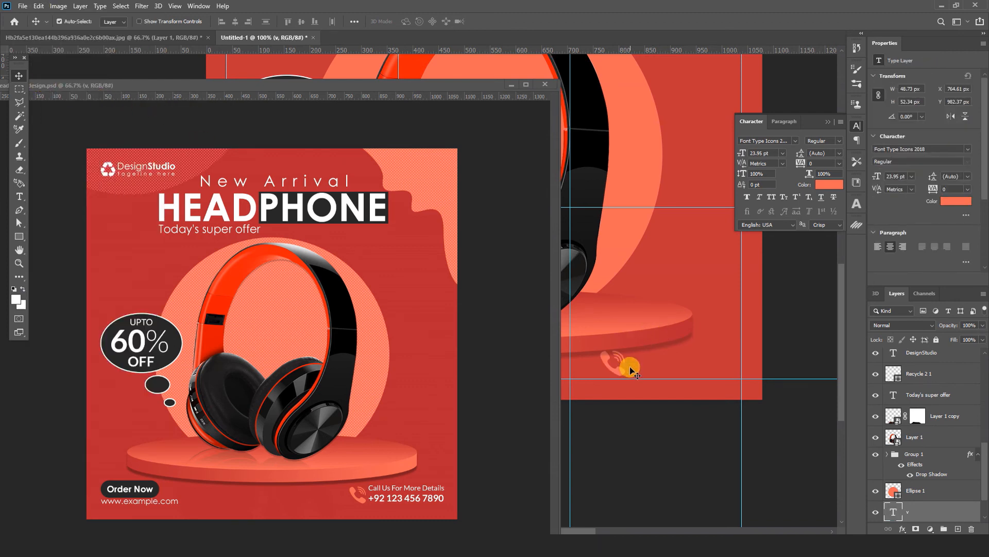
{"action": "left_click", "coordinate": [511, 86]}
{"action": "left_click", "coordinate": [684, 434]}
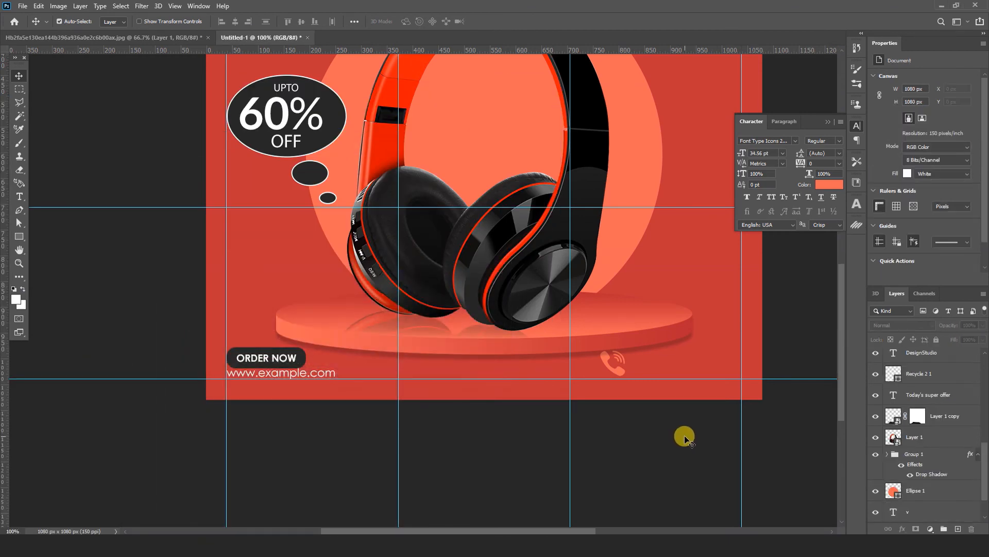
Step: Paste the two-line "Call Us For More Details" and phone number text as a new text layer and left-align it
{"action": "key", "text": "t"}
{"action": "left_click", "coordinate": [473, 372]}
{"action": "type", "text": "Call Us For More Details"}
{"action": "key", "text": "ctrl+a"}
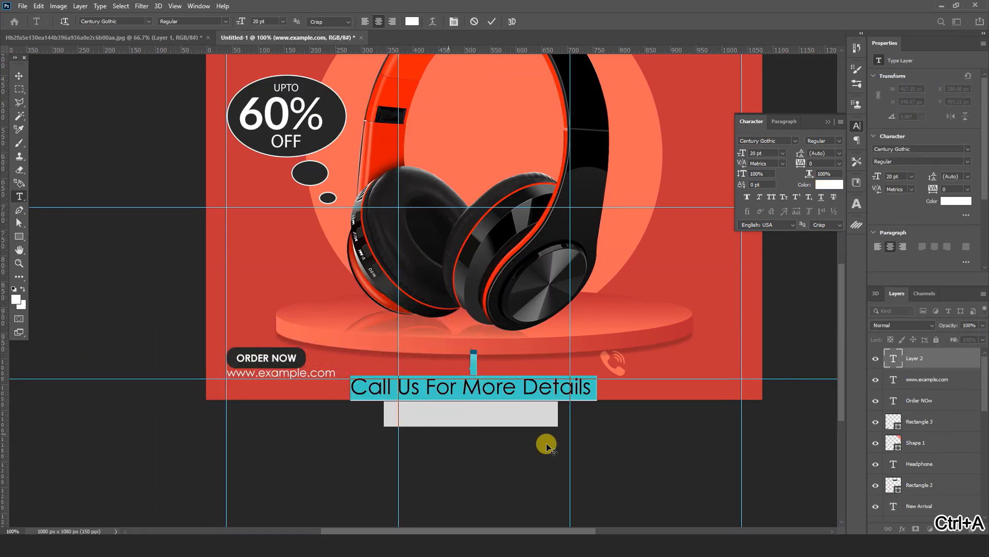
{"action": "left_click", "coordinate": [785, 121]}
{"action": "left_click", "coordinate": [747, 140]}
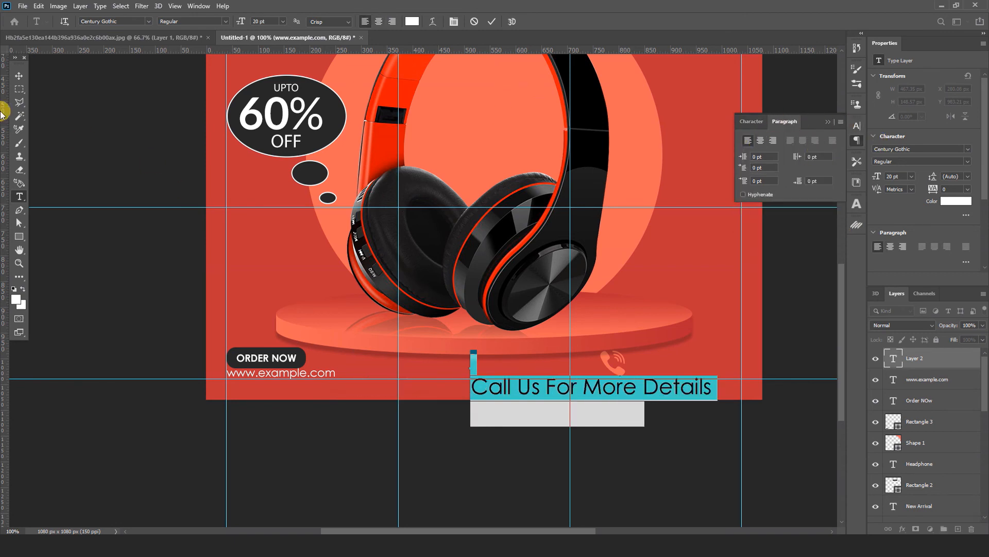
Step: Scale the contact text down to 9.5 pt and place it immediately right of the orange phone icon
{"action": "left_click", "coordinate": [18, 75]}
{"action": "key", "text": "ctrl+t"}
{"action": "left_click_drag", "start_coordinate": [712, 349], "coordinate": [585, 389]}
{"action": "left_click_drag", "start_coordinate": [548, 415], "coordinate": [704, 363]}
Step: Set the phone number line of the contact text to 13 pt Bold, leaving the line above it in Regular
{"action": "left_click", "coordinate": [19, 199]}
{"action": "left_click", "coordinate": [674, 358]}
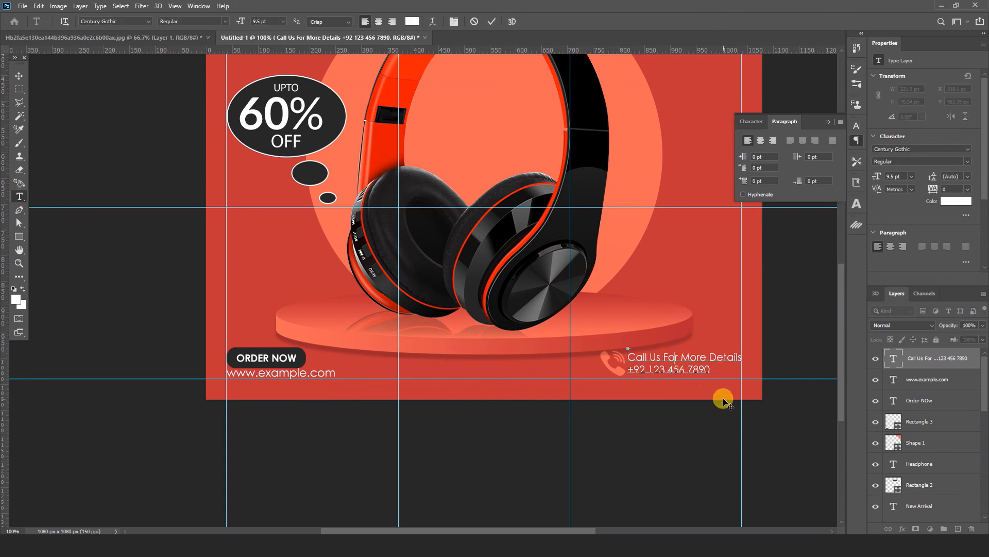
{"action": "triple_click", "coordinate": [676, 353]}
{"action": "left_click", "coordinate": [759, 124]}
{"action": "left_click_drag", "start_coordinate": [766, 152], "coordinate": [752, 165]}
{"action": "type", "text": "12"}
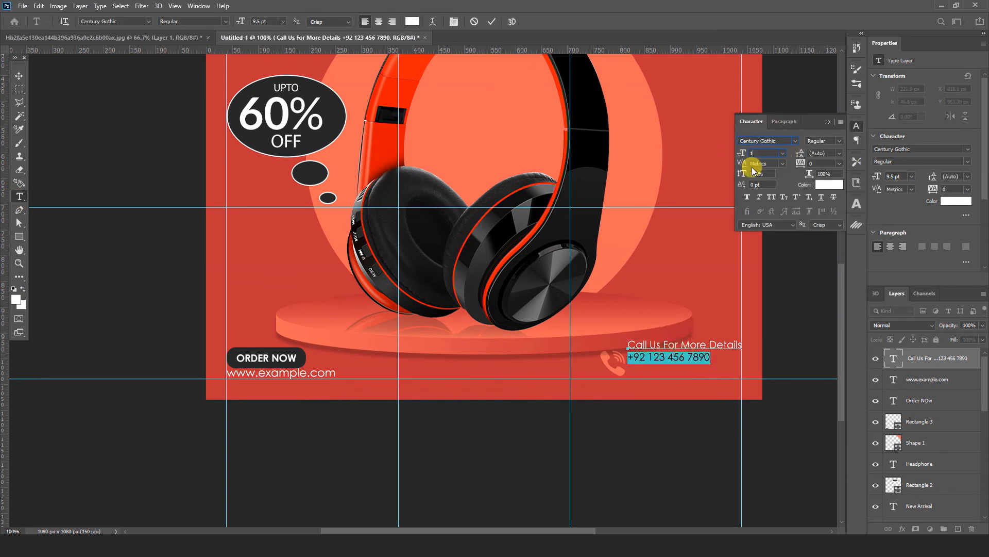
{"action": "key", "text": "Return"}
{"action": "key", "text": "Up"}
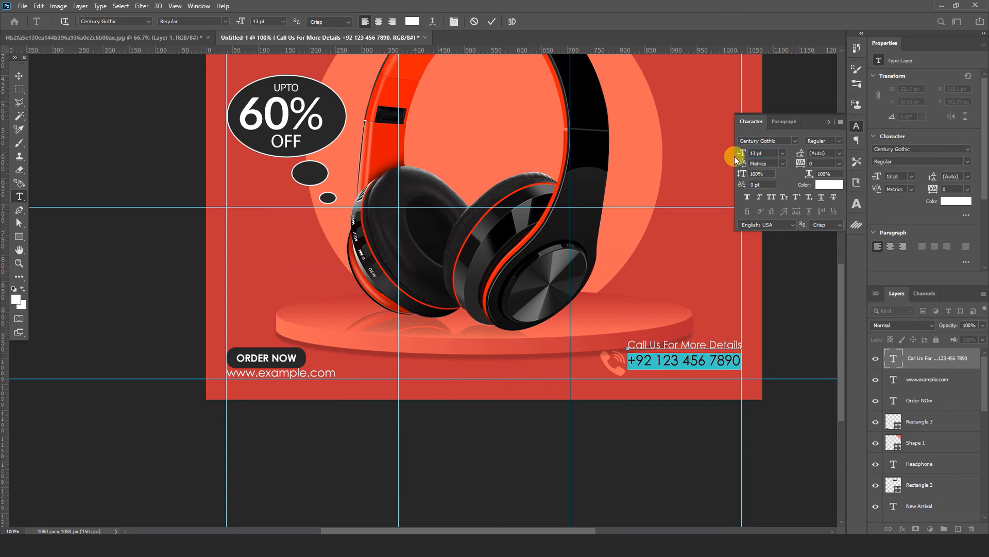
{"action": "left_click", "coordinate": [836, 166]}
Step: Nudge the contact text and the phone icon down toward the lower guide, bringing the text to Y about 986 px
{"action": "left_click", "coordinate": [19, 76]}
{"action": "left_click_drag", "start_coordinate": [712, 365], "coordinate": [711, 375]}
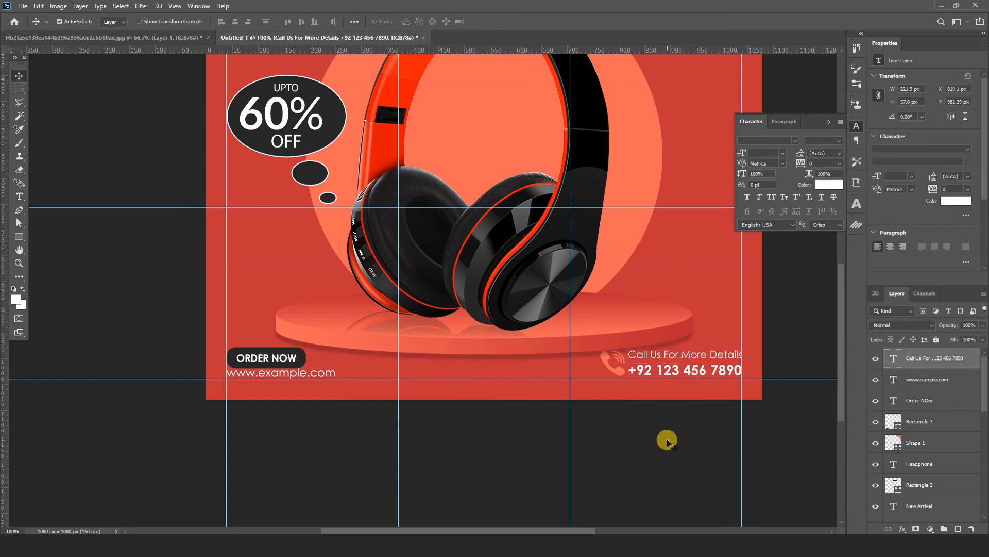
{"action": "left_click", "coordinate": [673, 440]}
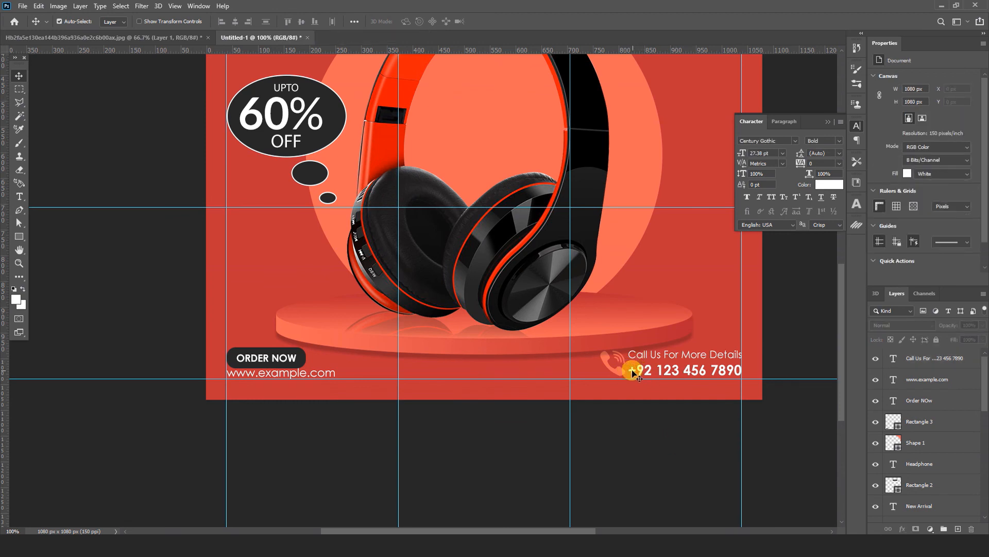
{"action": "left_click", "coordinate": [619, 361]}
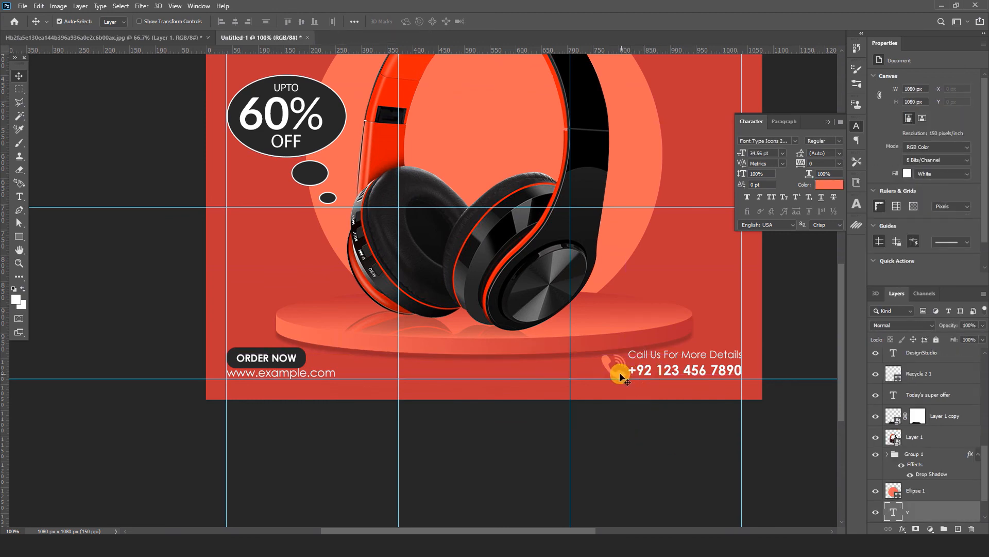
{"action": "left_click", "coordinate": [670, 407]}
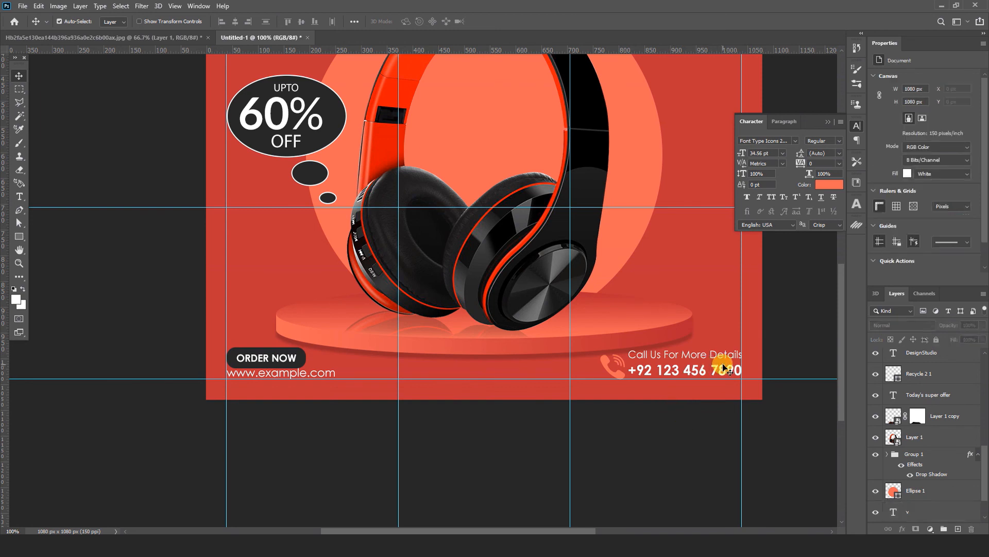
{"action": "left_click_drag", "start_coordinate": [722, 370], "coordinate": [720, 373]}
{"action": "left_click", "coordinate": [656, 439]}
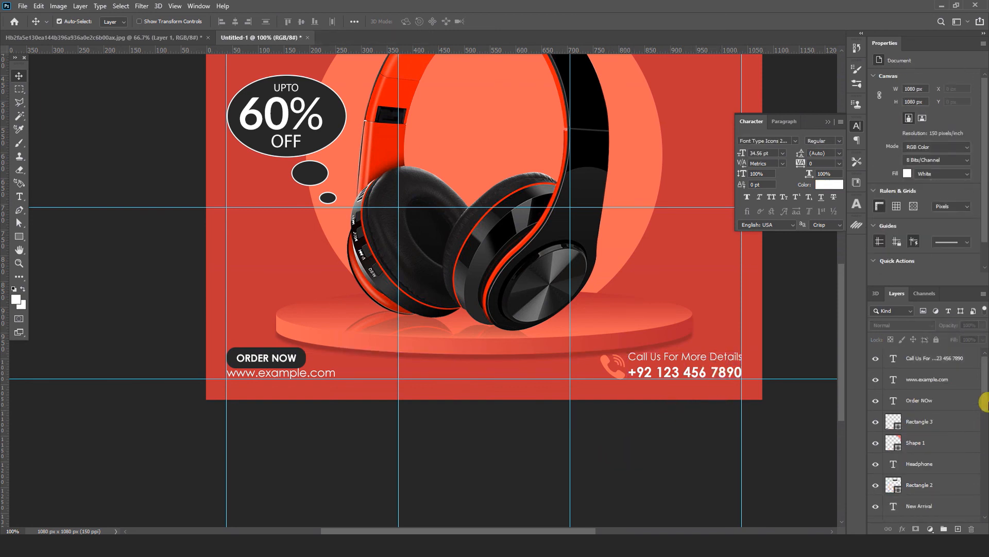
Step: Identify the podium group, Group 1, by toggling its visibility, and nudge the podium slightly up
{"action": "left_click_drag", "start_coordinate": [985, 381], "coordinate": [984, 473]}
{"action": "left_click", "coordinate": [938, 449]}
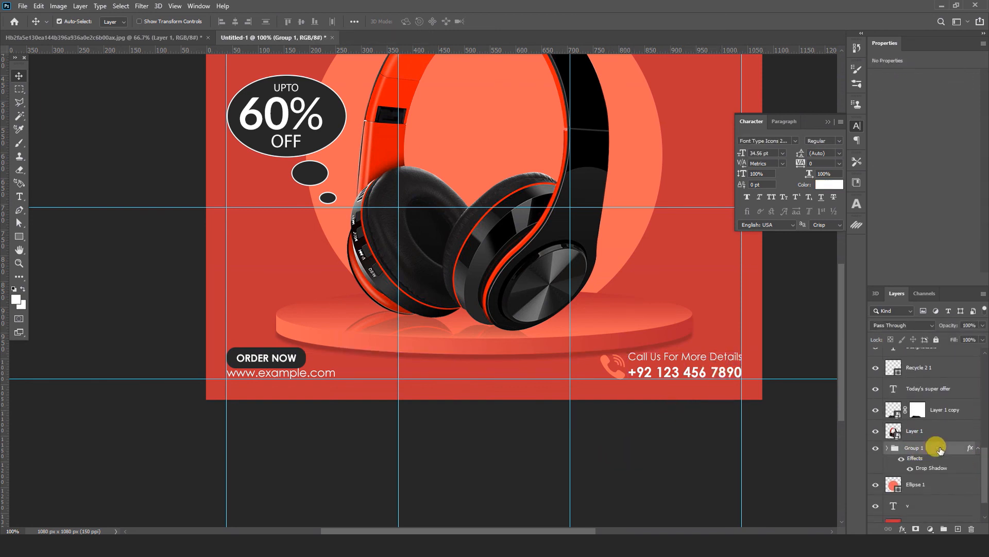
{"action": "left_click", "coordinate": [877, 449]}
{"action": "left_click", "coordinate": [876, 448]}
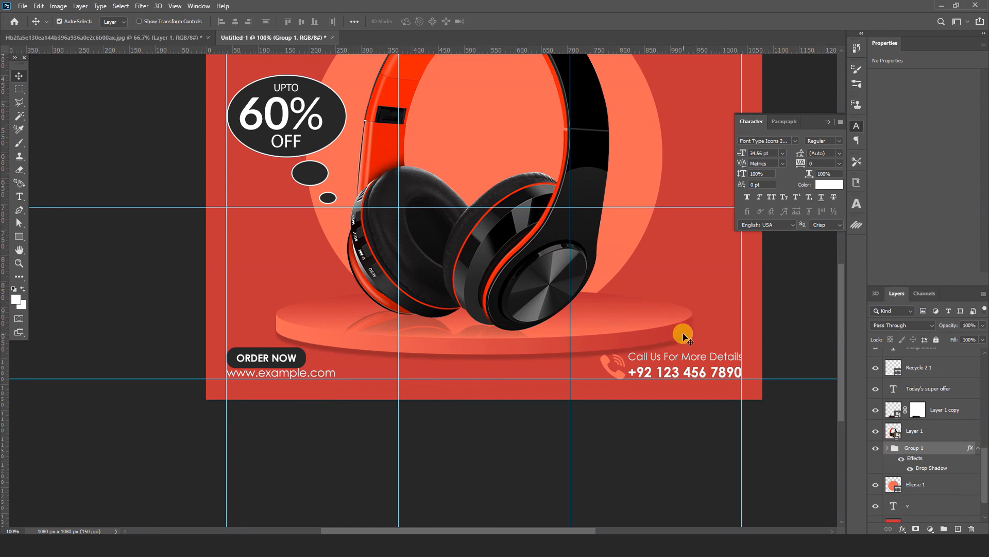
{"action": "left_click", "coordinate": [490, 431]}
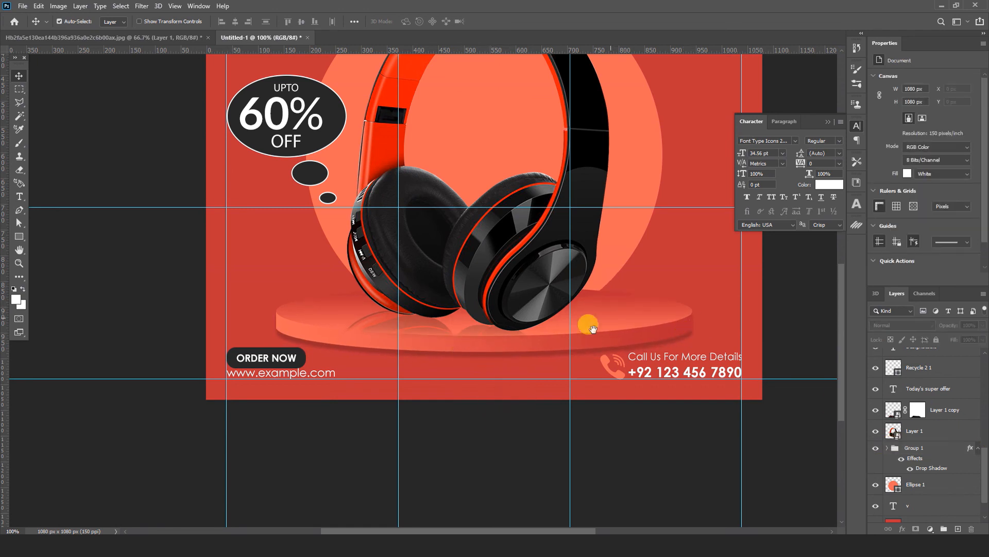
Step: Move the headphones and their reflection layer together slightly up on the podium
{"action": "left_click", "coordinate": [473, 332]}
{"action": "left_click", "coordinate": [520, 313], "text": "shift"}
{"action": "left_click_drag", "start_coordinate": [520, 313], "coordinate": [521, 306]}
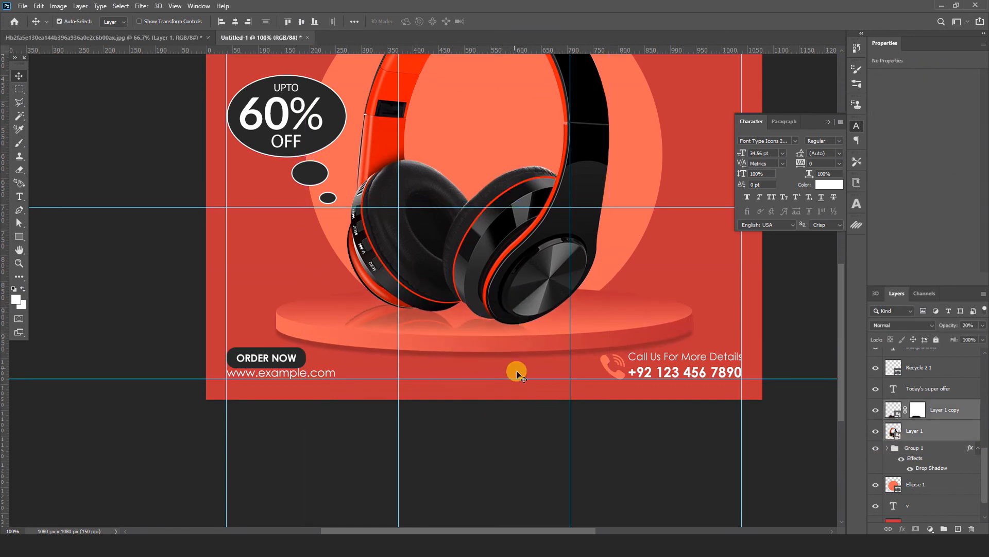
{"action": "left_click_drag", "start_coordinate": [563, 239], "coordinate": [557, 379]}
{"action": "scroll", "coordinate": [559, 360], "scroll_direction": "up", "scroll_amount": 2}
{"action": "left_click", "coordinate": [782, 309]}
{"action": "key", "text": "ctrl+minus"}
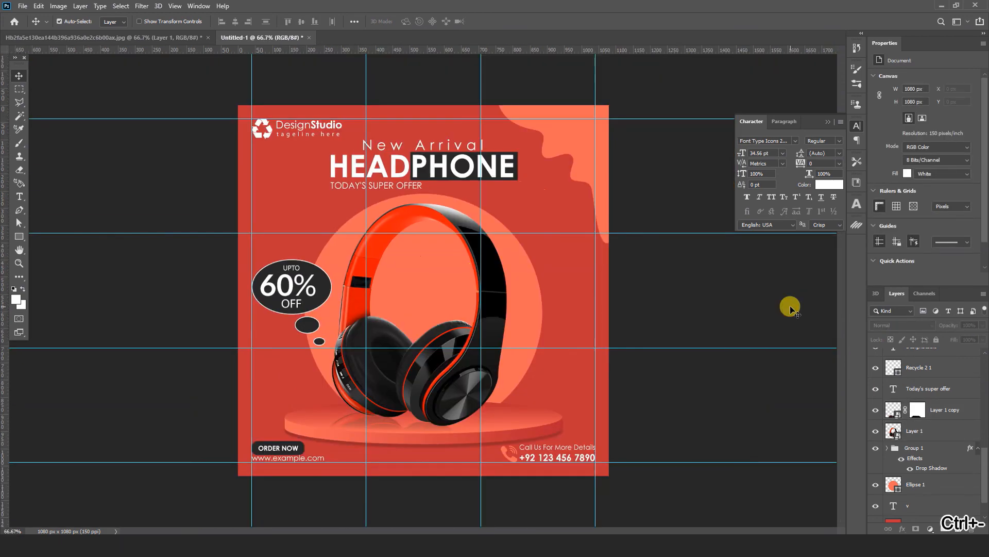
Step: Scale the HEADPHONE heading and its dark rectangle together to 118.33% about their centre
{"action": "left_click", "coordinate": [506, 167]}
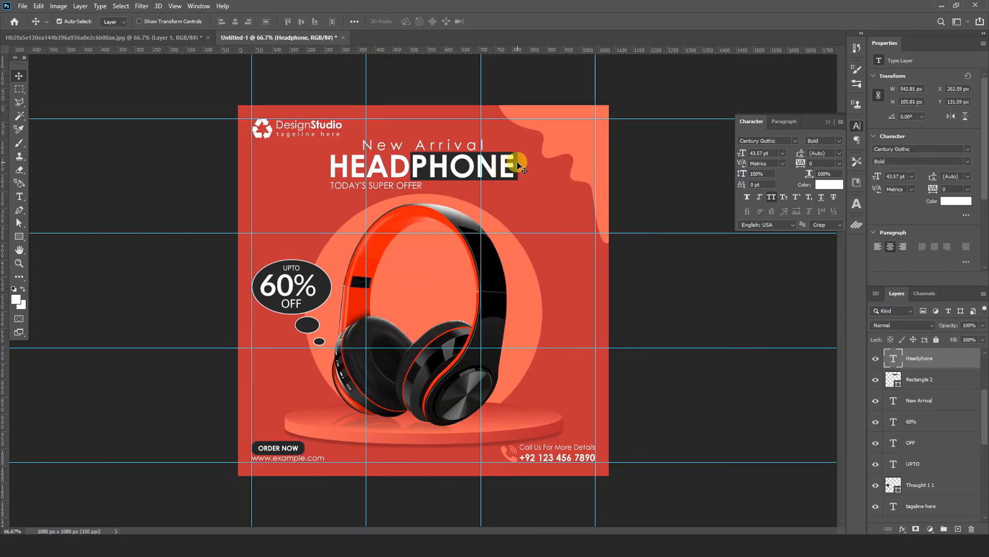
{"action": "left_click", "coordinate": [517, 163], "text": "shift"}
{"action": "key", "text": "ctrl+t"}
{"action": "left_click_drag", "start_coordinate": [517, 181], "coordinate": [534, 183]}
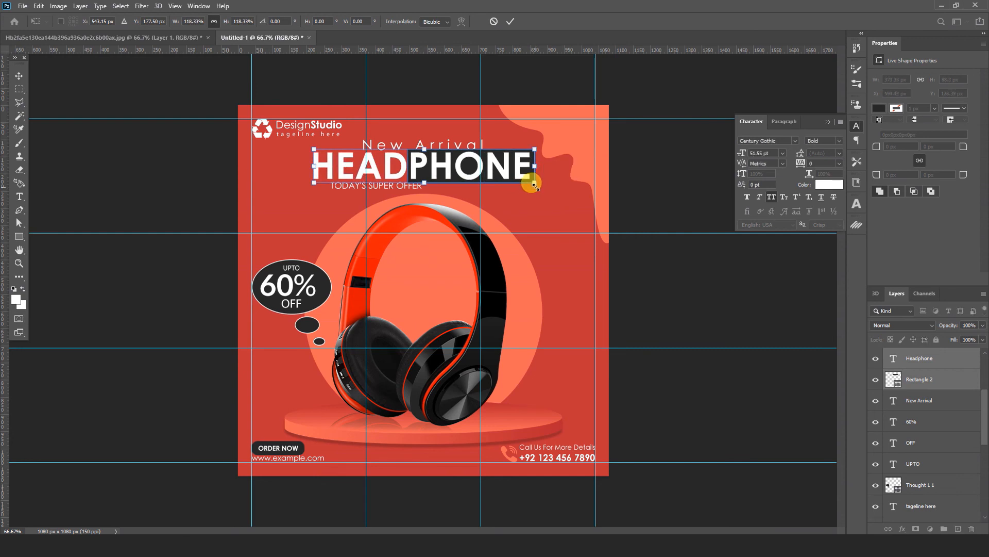
{"action": "left_click", "coordinate": [510, 21]}
{"action": "left_click", "coordinate": [544, 81]}
Step: Align TODAY'S SUPER OFFER with the left edge of the enlarged heading and move New Arrival up to Y 85.21 px
{"action": "key", "text": "ctrl+plus"}
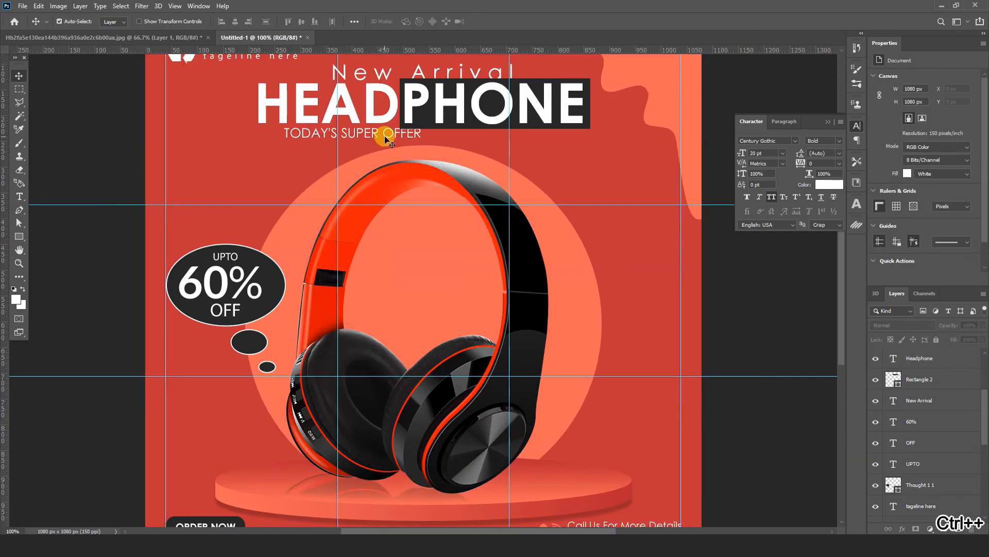
{"action": "mouse_move", "coordinate": [356, 139]}
{"action": "left_mouse_down"}
{"action": "mouse_move", "coordinate": [371, 140]}
{"action": "mouse_move", "coordinate": [361, 141]}
{"action": "left_mouse_up"}
{"action": "scroll", "coordinate": [433, 175], "scroll_direction": "up", "scroll_amount": 3}
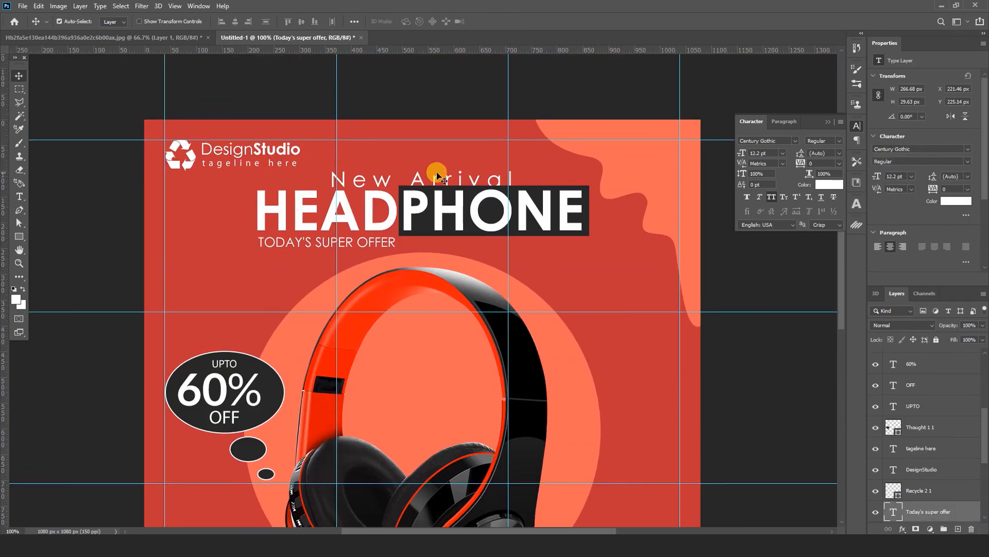
{"action": "left_click_drag", "start_coordinate": [435, 169], "coordinate": [435, 174]}
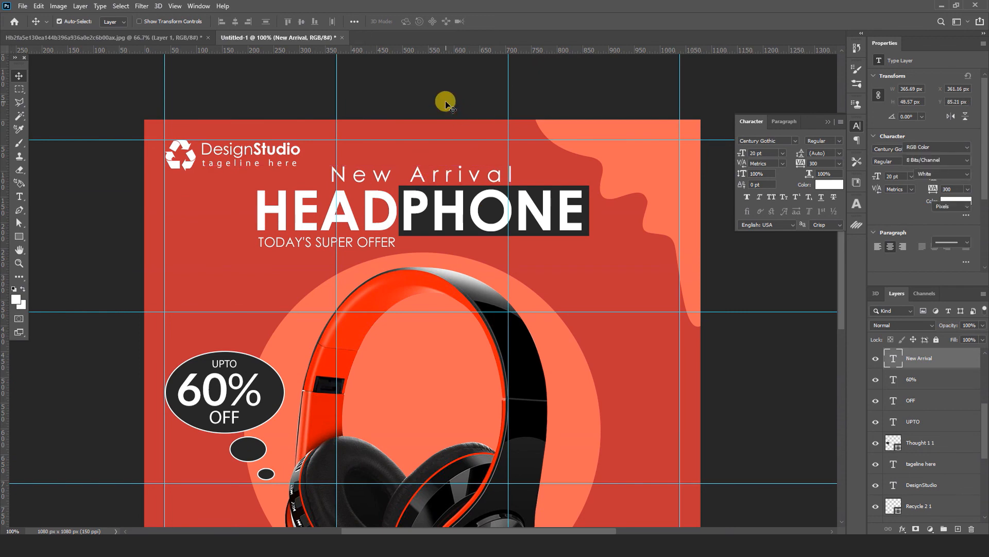
{"action": "left_click", "coordinate": [445, 100]}
{"action": "key", "text": "ctrl+minus"}
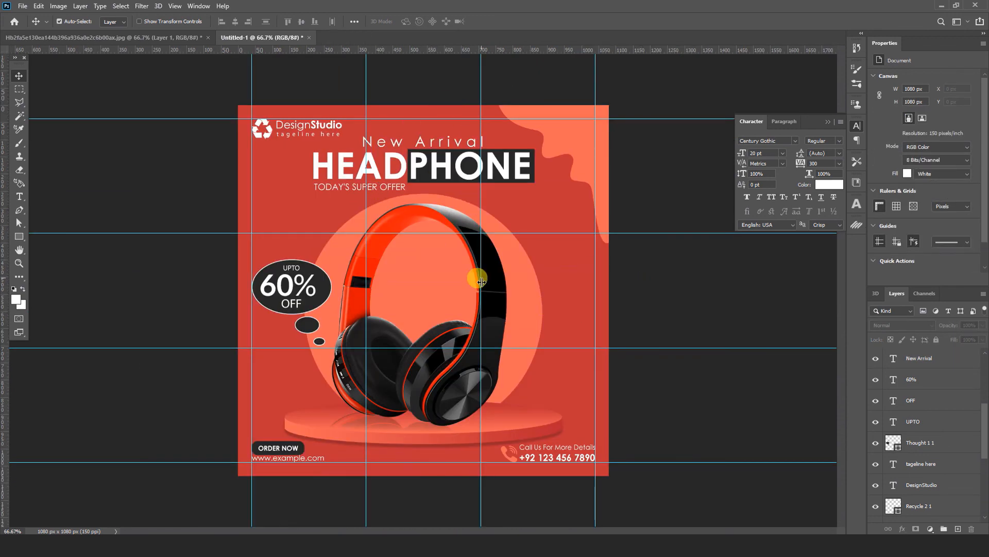
Step: Check the pattern in the finished reference headphone design, then choose the Kyle's Screentones 35 brush for the Untitled-1 design
{"action": "left_click", "coordinate": [341, 545]}
{"action": "left_click", "coordinate": [396, 497]}
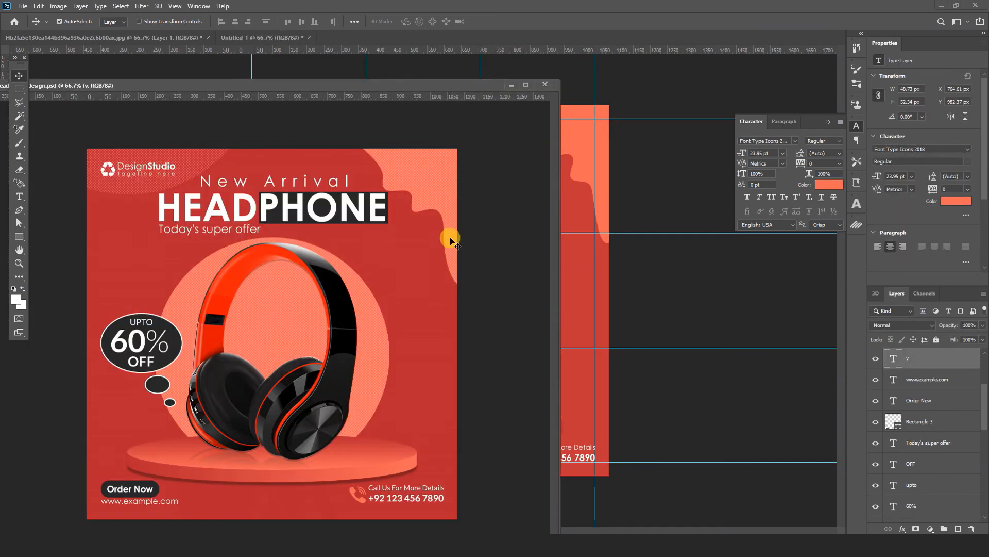
{"action": "left_click", "coordinate": [508, 84]}
{"action": "left_click", "coordinate": [19, 145]}
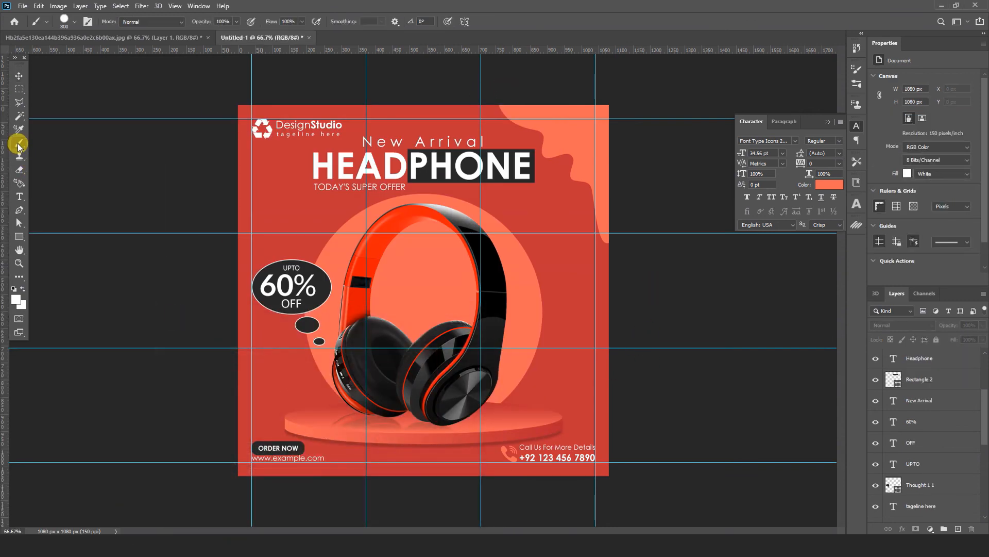
{"action": "left_click", "coordinate": [75, 23]}
{"action": "scroll", "coordinate": [176, 277], "scroll_direction": "down", "scroll_amount": 1}
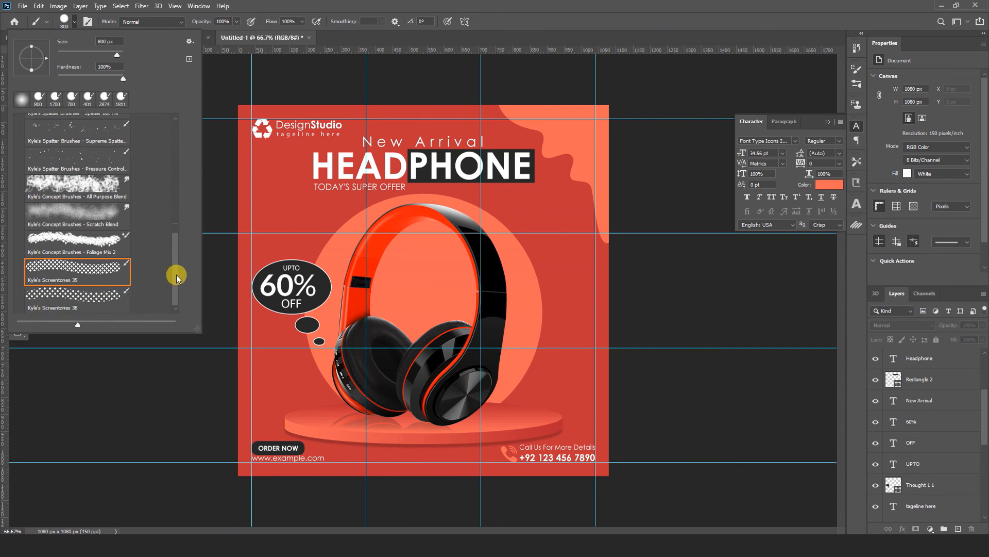
Step: Create a new empty layer directly above the Ellipse 1 circle
{"action": "left_click_drag", "start_coordinate": [983, 435], "coordinate": [985, 388]}
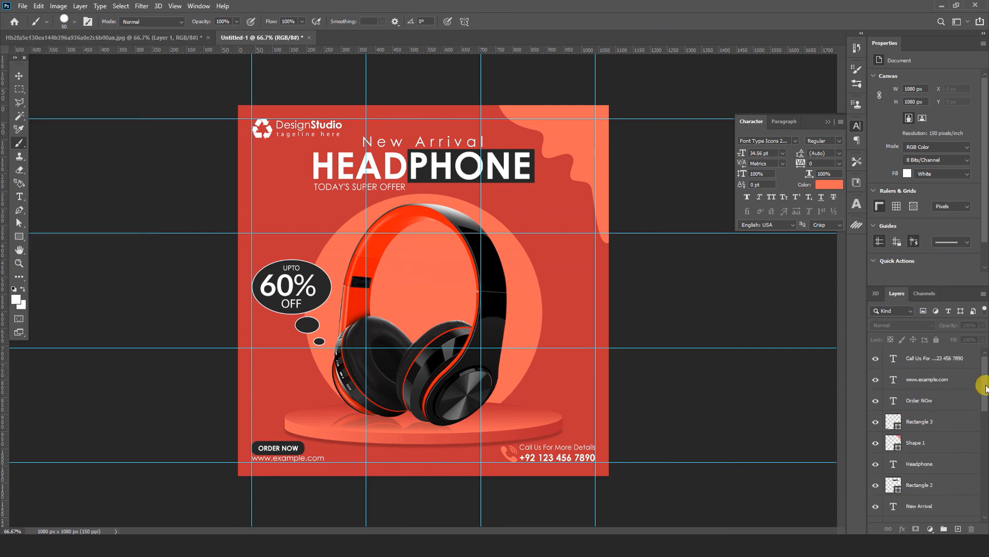
{"action": "left_click", "coordinate": [928, 357]}
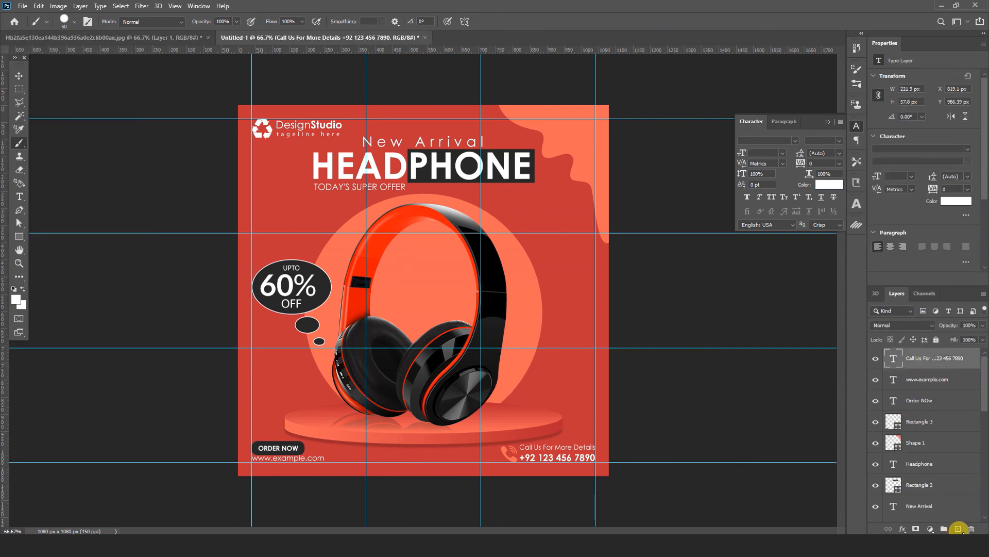
{"action": "left_click_drag", "start_coordinate": [985, 402], "coordinate": [984, 490]}
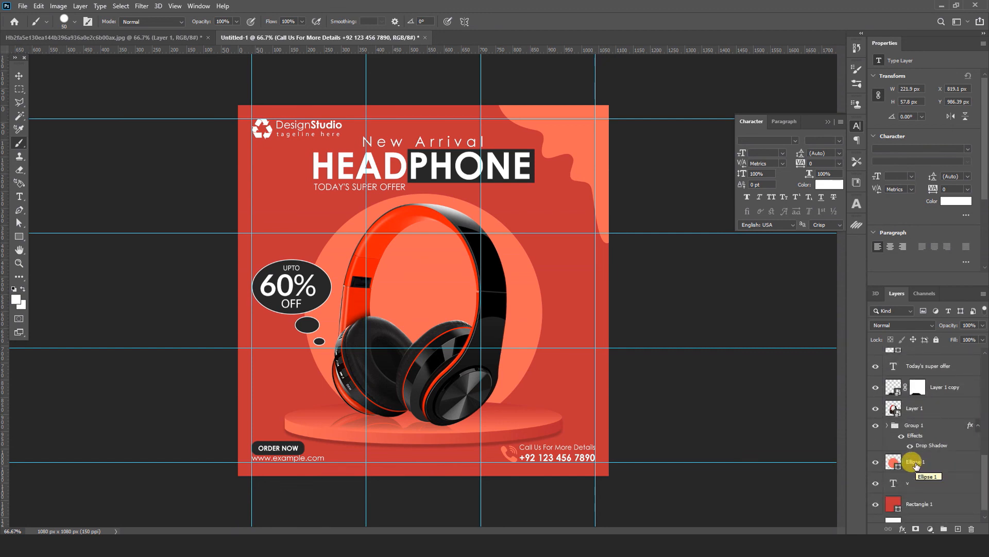
{"action": "left_click", "coordinate": [916, 465]}
{"action": "left_click", "coordinate": [958, 528]}
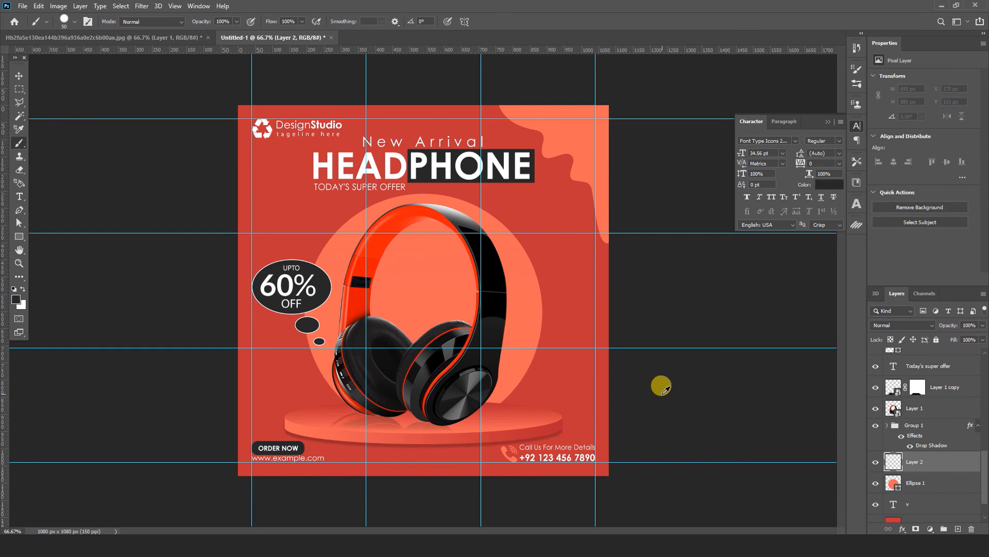
Step: Use dark grey #282828 as the foreground colour and set the Kyle's Screentones 35 brush size to 800 px
{"action": "left_click", "coordinate": [16, 298]}
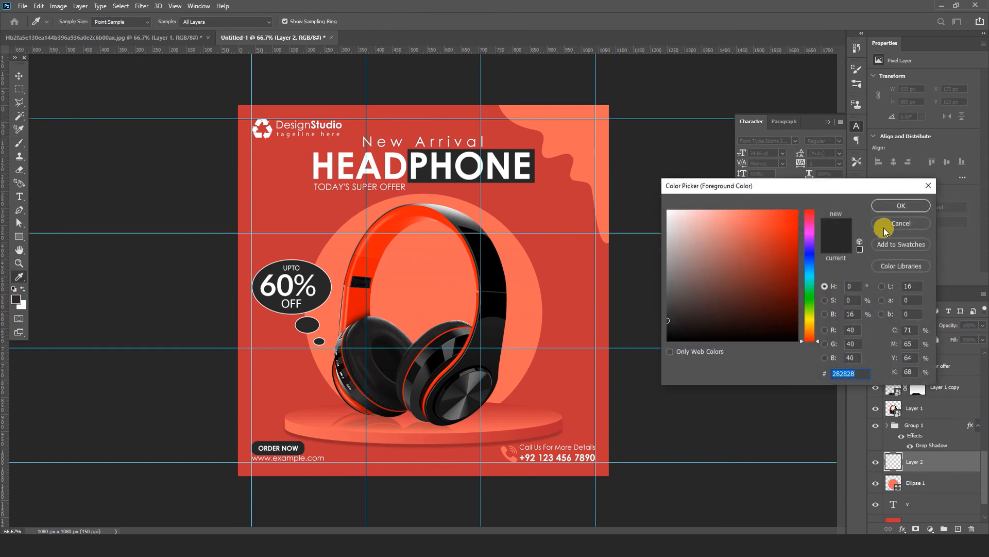
{"action": "left_click", "coordinate": [884, 227]}
{"action": "key", "text": "b"}
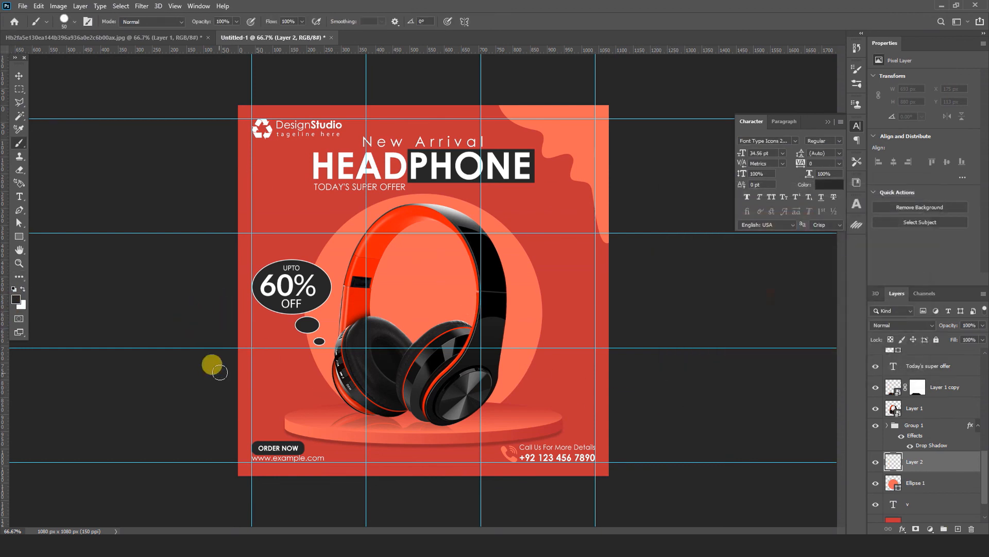
{"action": "left_click", "coordinate": [75, 23]}
{"action": "left_click_drag", "start_coordinate": [74, 54], "coordinate": [108, 55]}
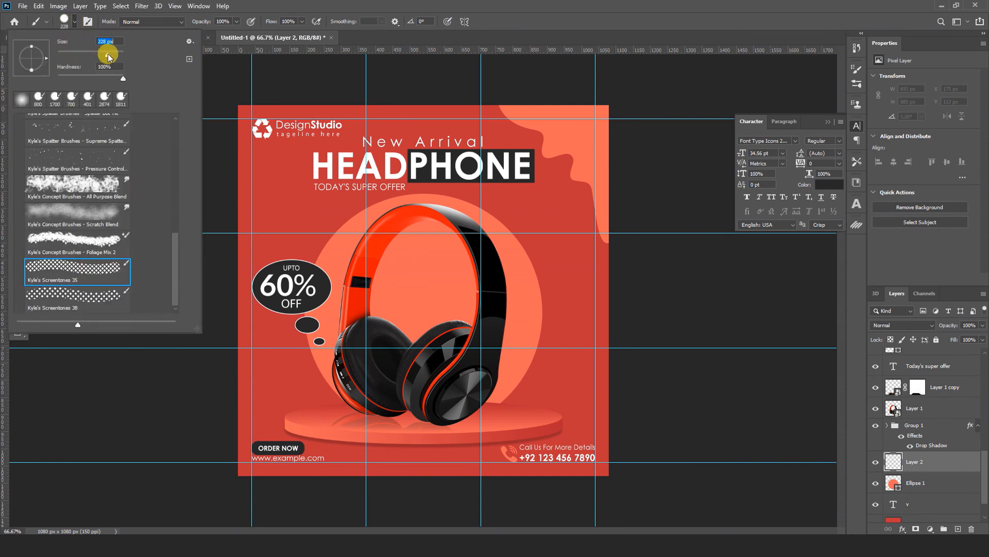
{"action": "type", "text": "600"}
{"action": "key", "text": "Return"}
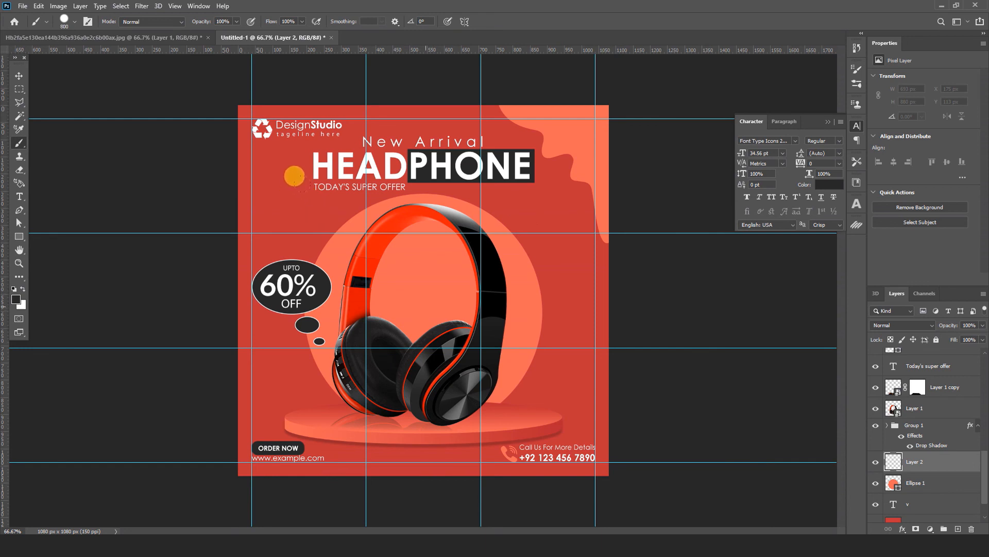
Step: Stamp the halftone dots once over the circle behind the headphones and clip Layer 2 to Ellipse 1
{"action": "left_click", "coordinate": [423, 310]}
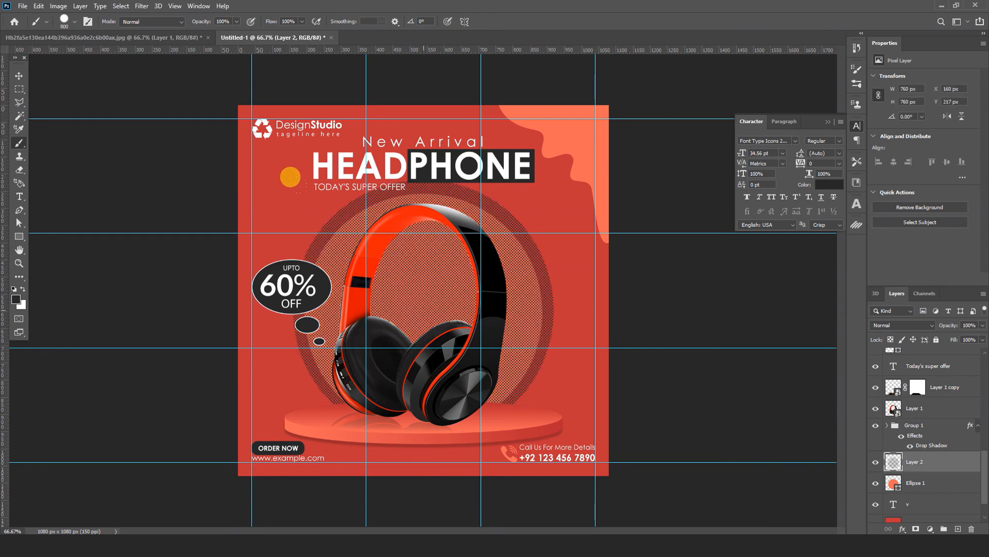
{"action": "right_click", "coordinate": [932, 469]}
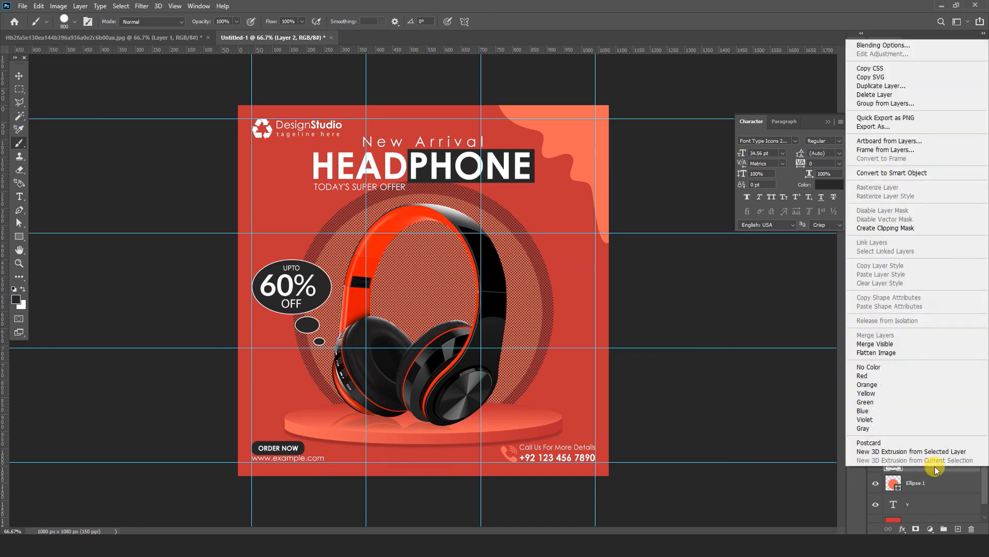
{"action": "left_click", "coordinate": [878, 228]}
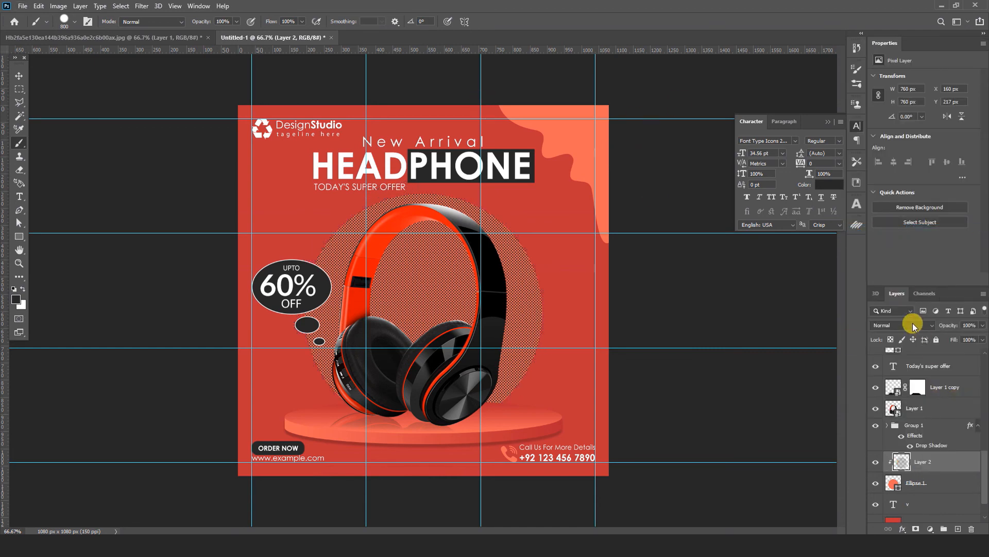
Step: Set the blend mode of the Layer 2 halftone dots over the circle to Linear Dodge (Add)
{"action": "left_click", "coordinate": [913, 323]}
{"action": "left_click", "coordinate": [890, 379]}
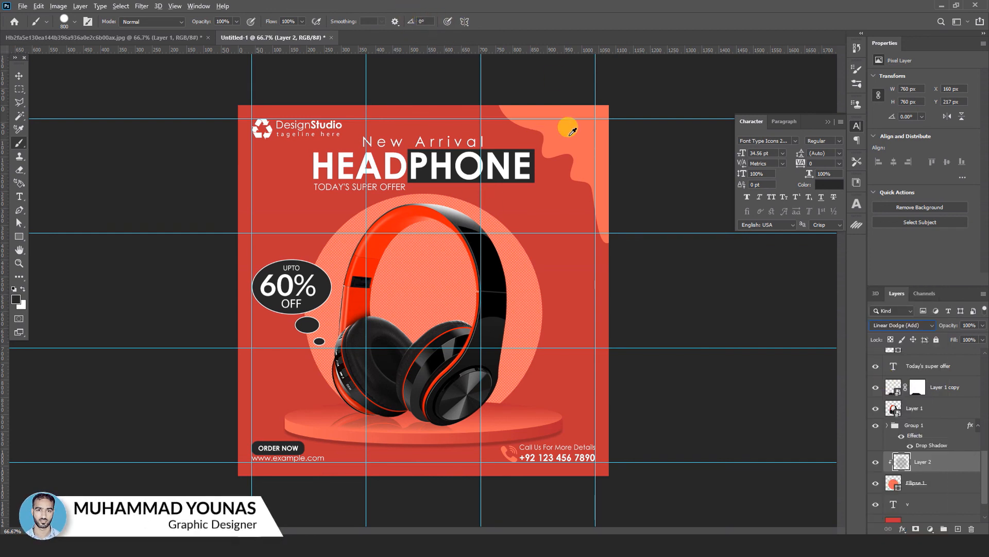
Step: Create a new layer directly above the Shape 1 wave and stamp the halftone dots once over the wavy upper-right corner of the post
{"action": "left_click_drag", "start_coordinate": [984, 452], "coordinate": [983, 316]}
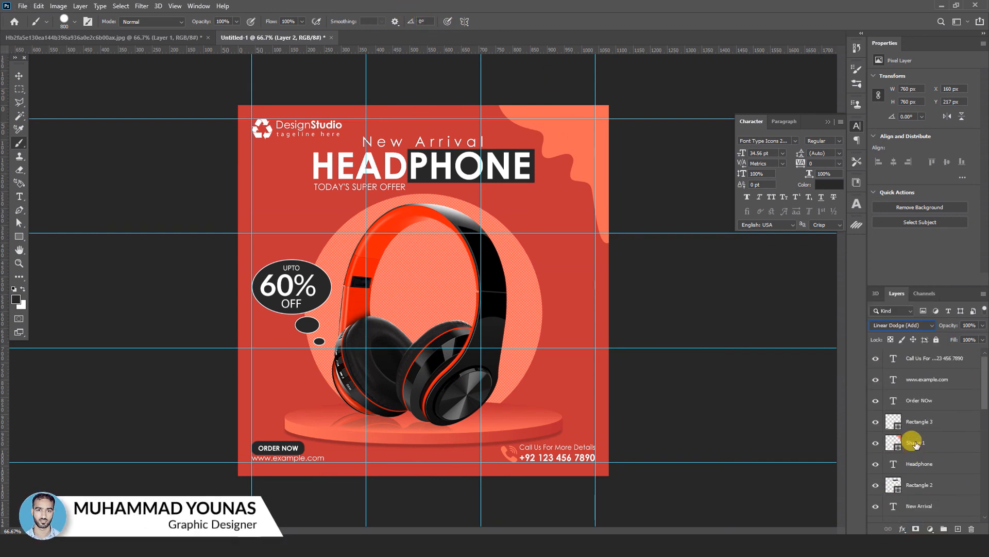
{"action": "left_click", "coordinate": [910, 442]}
{"action": "left_click", "coordinate": [957, 529]}
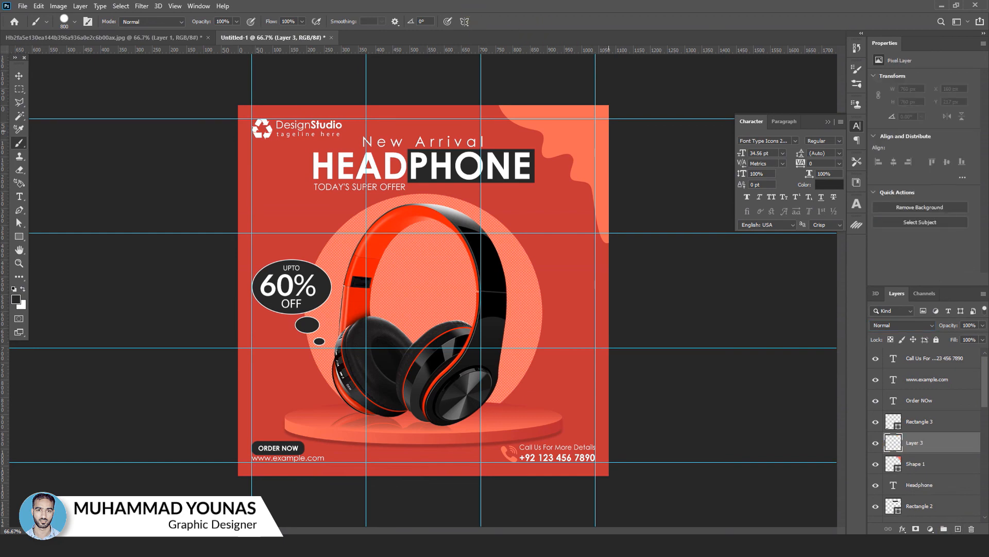
{"action": "key", "text": "ctrl+v"}
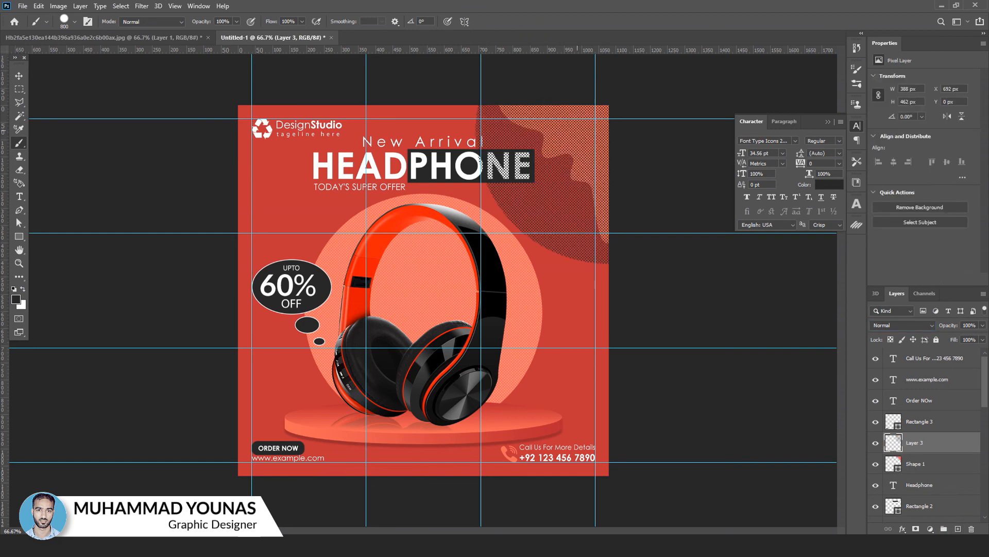
Step: Clip the Layer 3 halftone dots to Shape 1 and blend them with Linear Dodge (Add)
{"action": "right_click", "coordinate": [928, 456]}
{"action": "left_click", "coordinate": [876, 205]}
{"action": "left_click", "coordinate": [926, 328]}
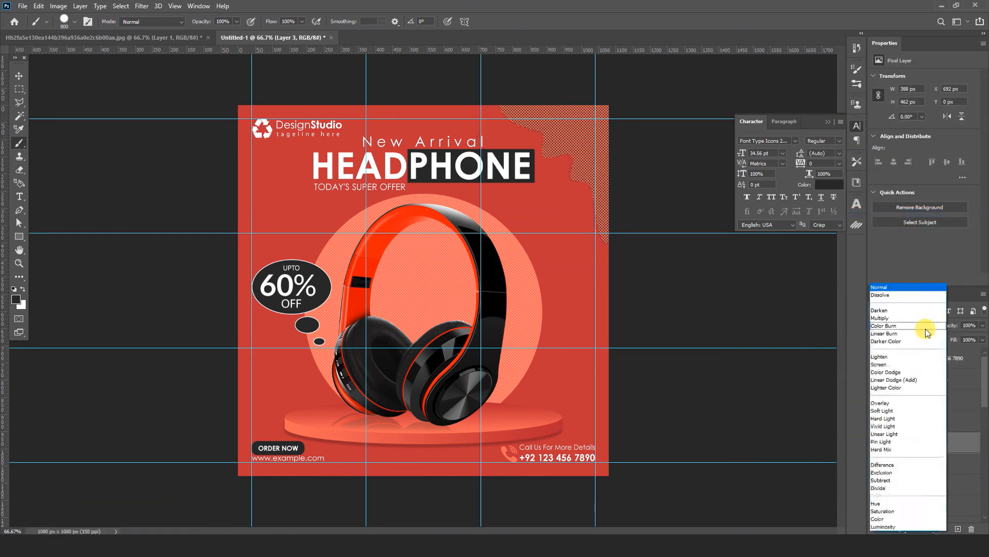
{"action": "left_click", "coordinate": [909, 379]}
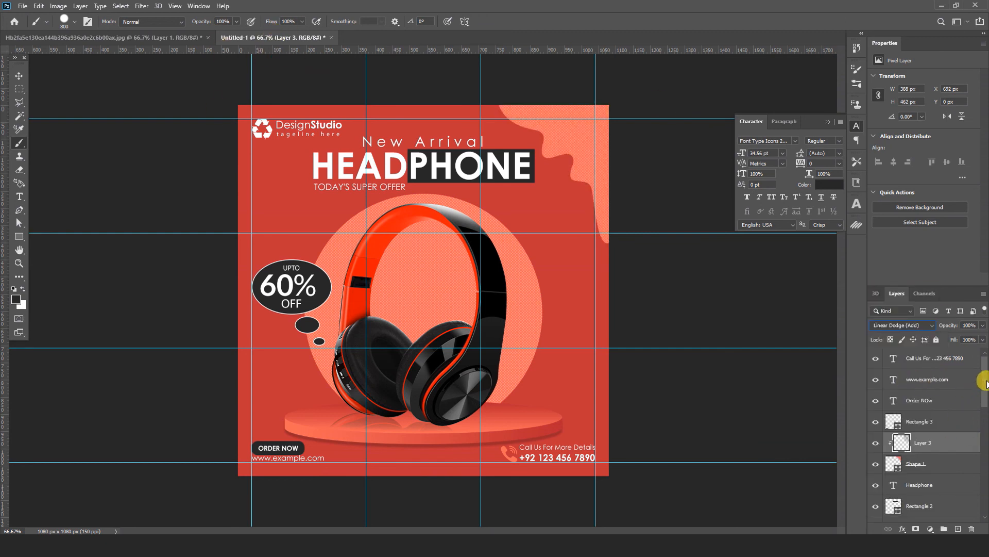
Step: Create a new layer directly above the headphone Layer 1 and stamp the halftone dots once over the canvas corner behind the logo
{"action": "left_click_drag", "start_coordinate": [984, 383], "coordinate": [986, 481]}
{"action": "left_click", "coordinate": [916, 422]}
{"action": "left_click", "coordinate": [958, 529]}
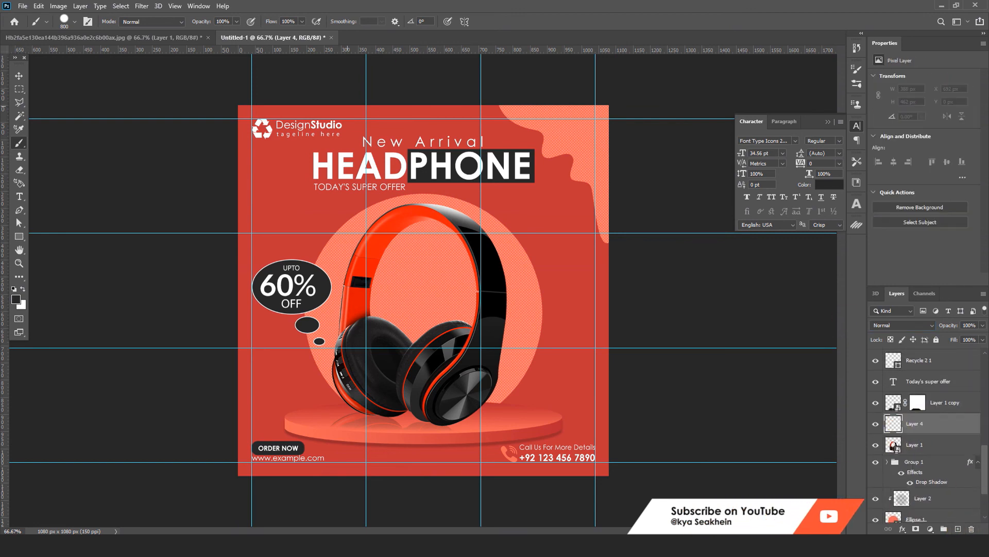
{"action": "left_click", "coordinate": [281, 83]}
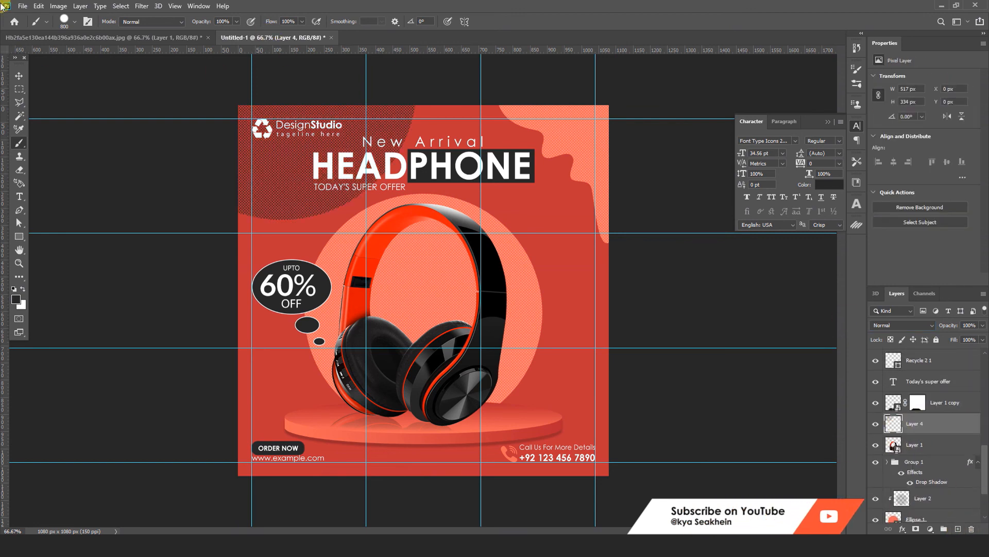
Step: Move the Layer 4 halftone patch up and slightly left to X -7 px, Y -198 px, keeping its size
{"action": "left_click", "coordinate": [19, 77]}
{"action": "key", "text": "ctrl+t"}
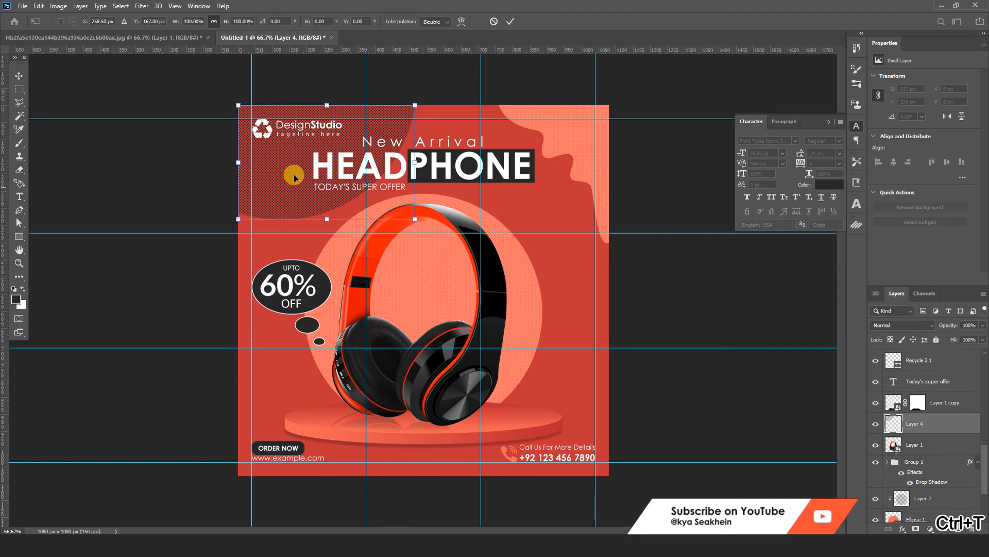
{"action": "mouse_move", "coordinate": [297, 180]}
{"action": "left_mouse_down"}
{"action": "mouse_move", "coordinate": [290, 123]}
{"action": "mouse_move", "coordinate": [347, 109]}
{"action": "left_mouse_up"}
{"action": "key", "text": "Left"}
{"action": "key", "text": "Left"}
{"action": "key", "text": "Left"}
{"action": "left_click", "coordinate": [510, 21]}
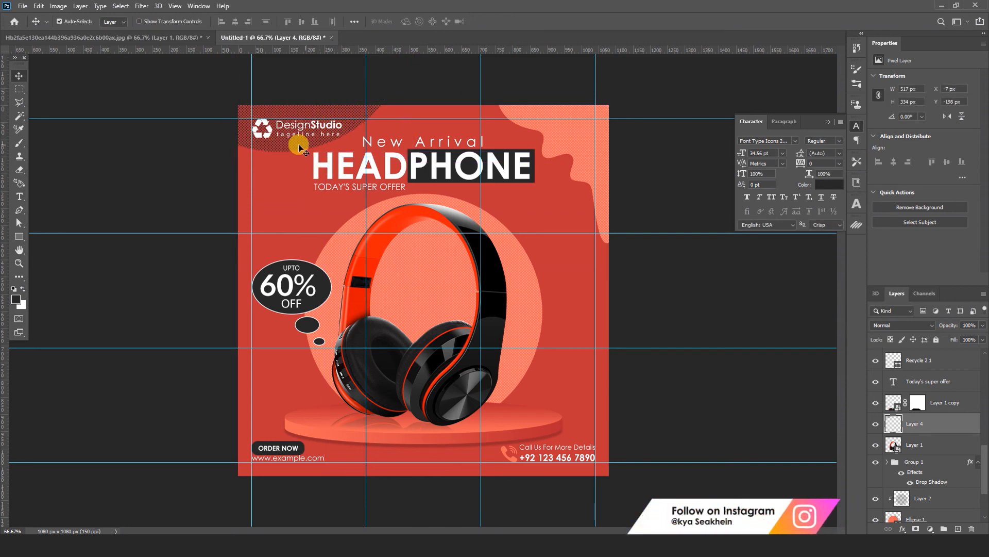
Step: Change Layer 4's blend mode to Linear Dodge (Add) for the halftone patch behind the logo, then deselect the layer
{"action": "left_click", "coordinate": [907, 326]}
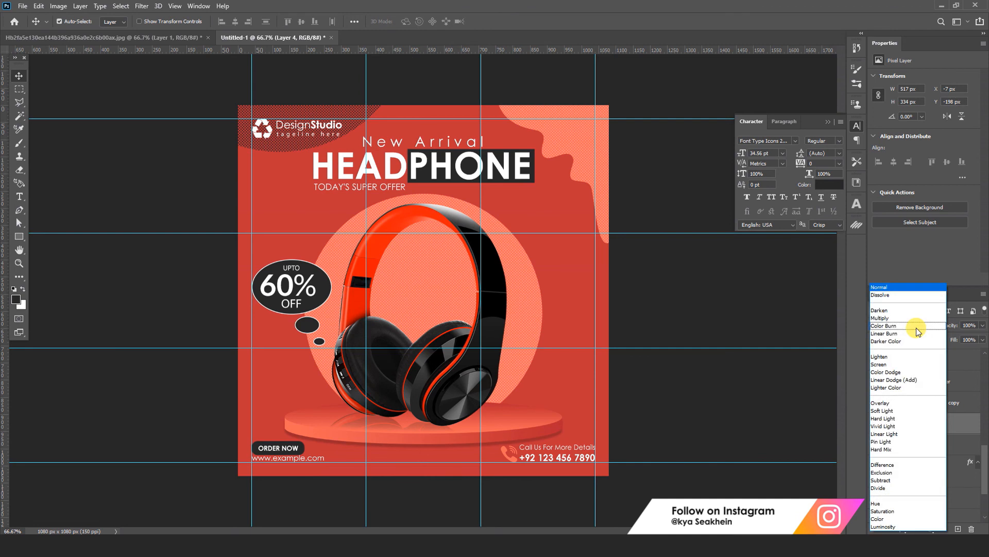
{"action": "left_click", "coordinate": [897, 379]}
{"action": "left_click", "coordinate": [665, 387]}
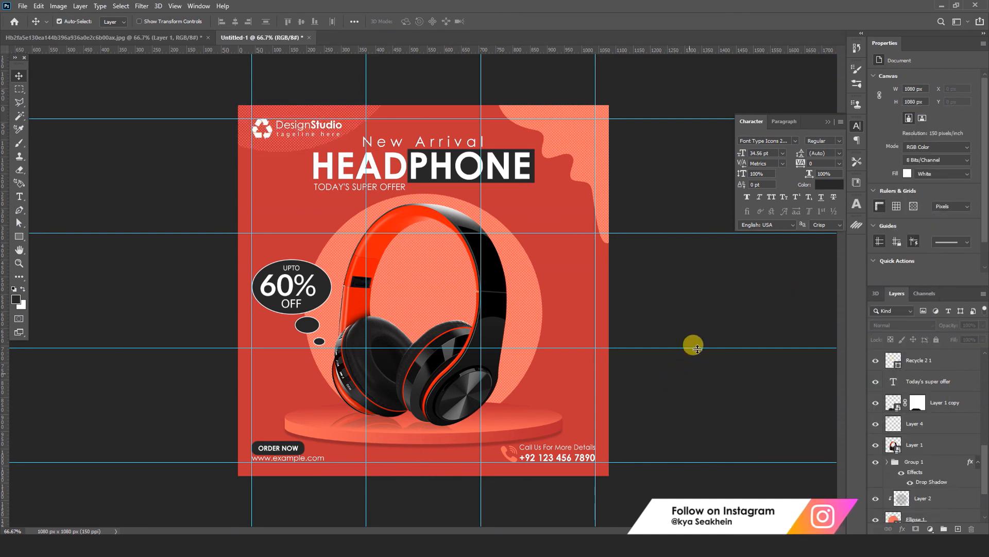
Step: Clear all canvas guides from the headphone post
{"action": "left_click", "coordinate": [174, 6]}
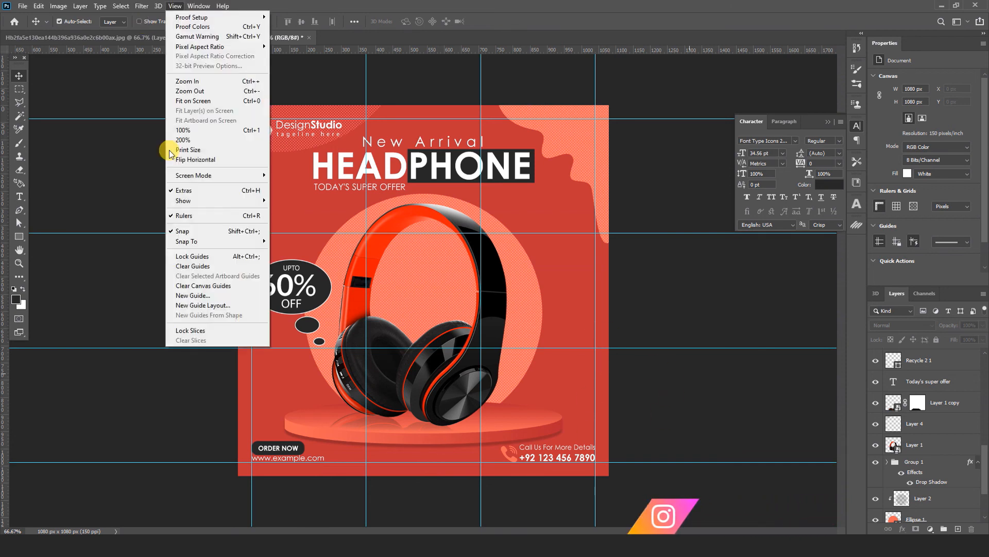
{"action": "left_click", "coordinate": [199, 286]}
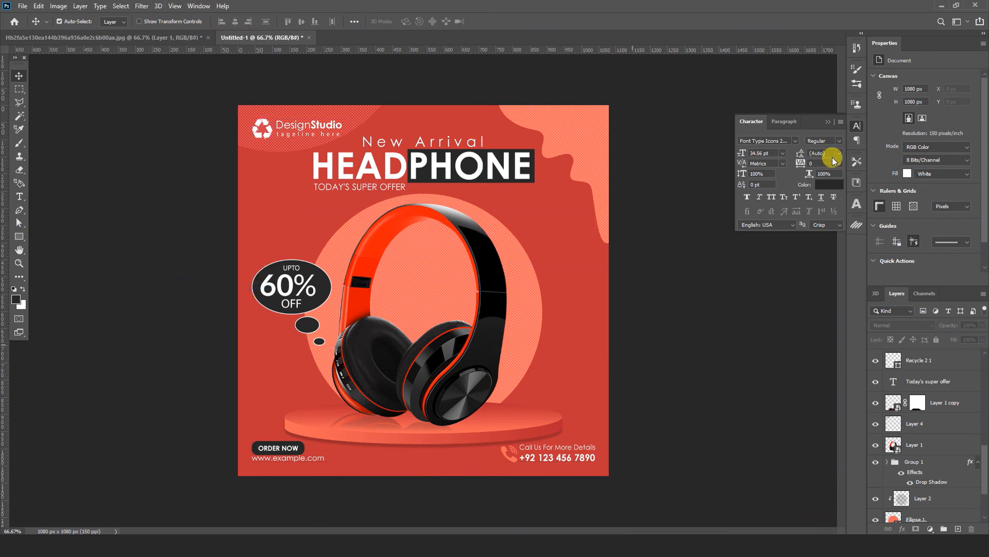